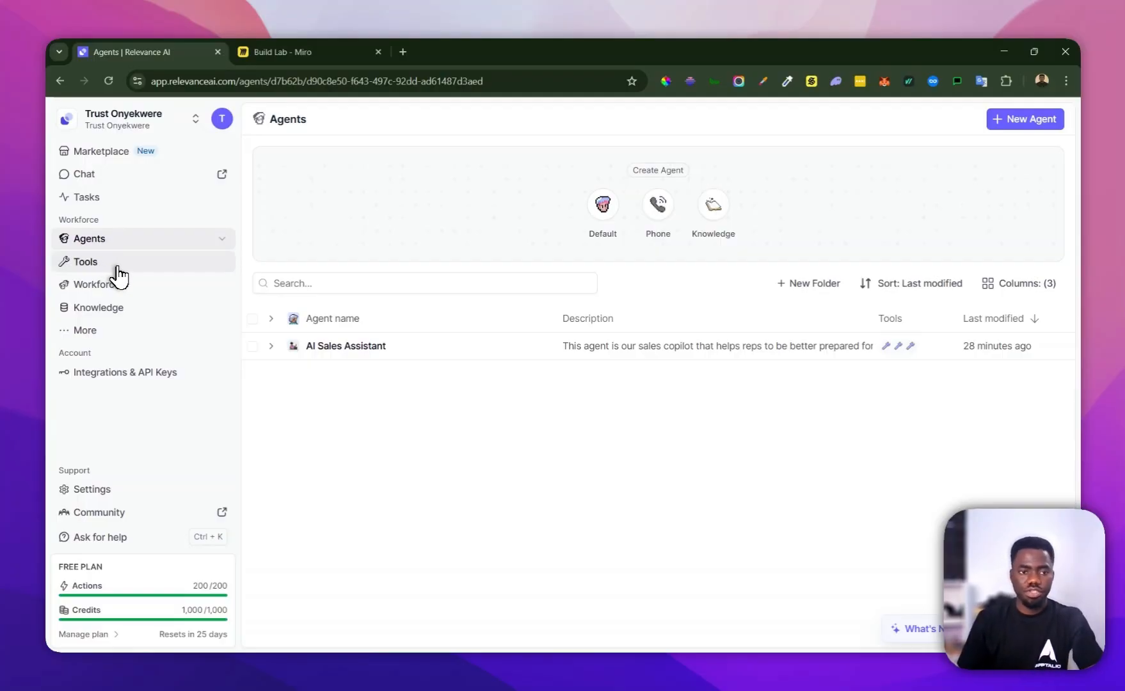
Create a new tool in the Tools section, building it from scratch
left_click(118, 268)
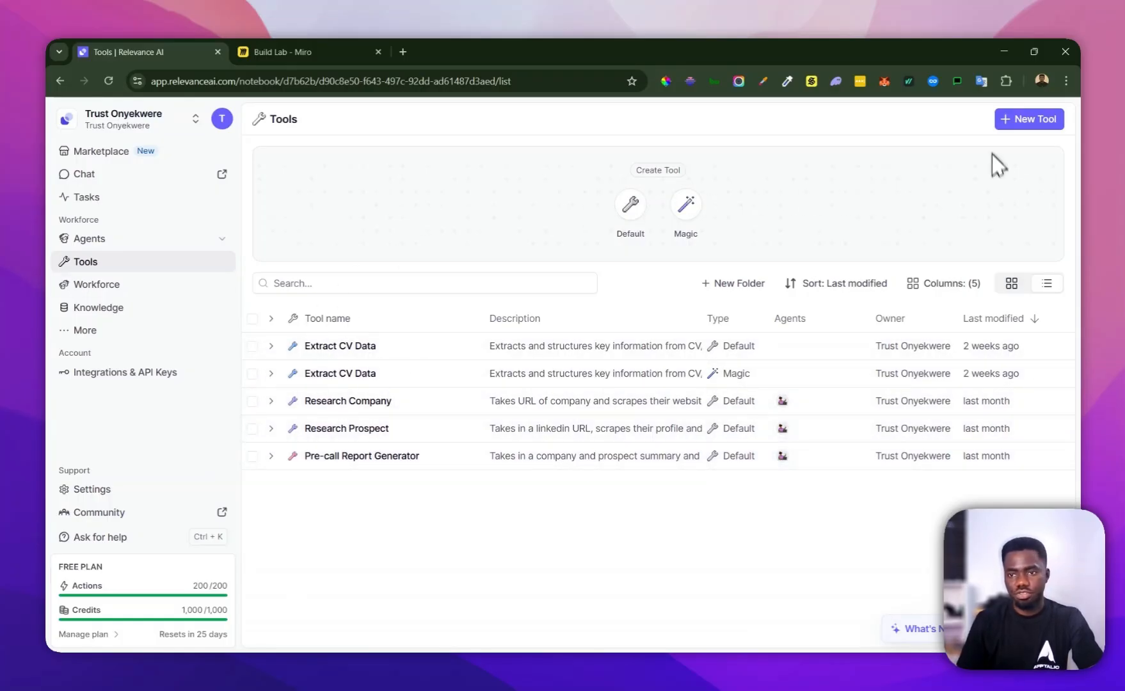
left_click(1021, 128)
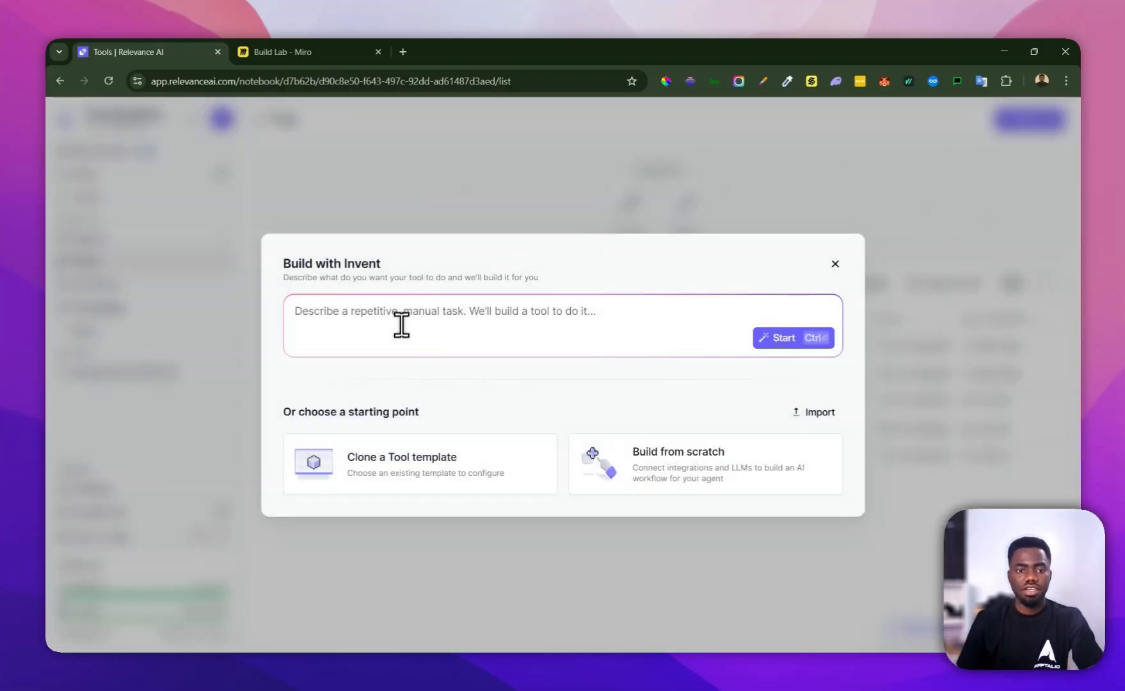
left_click(678, 473)
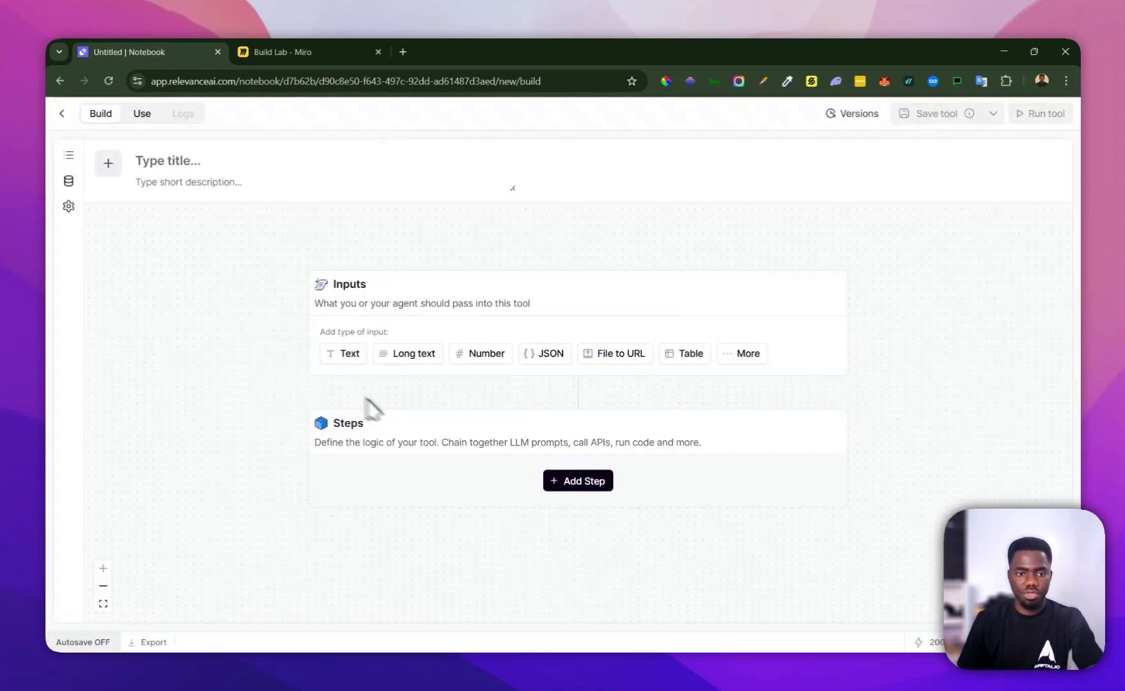
Review the AI Sales Agent flowchart on the Miro board, focusing on the company research branch, and return to the tool builder
left_click(323, 52)
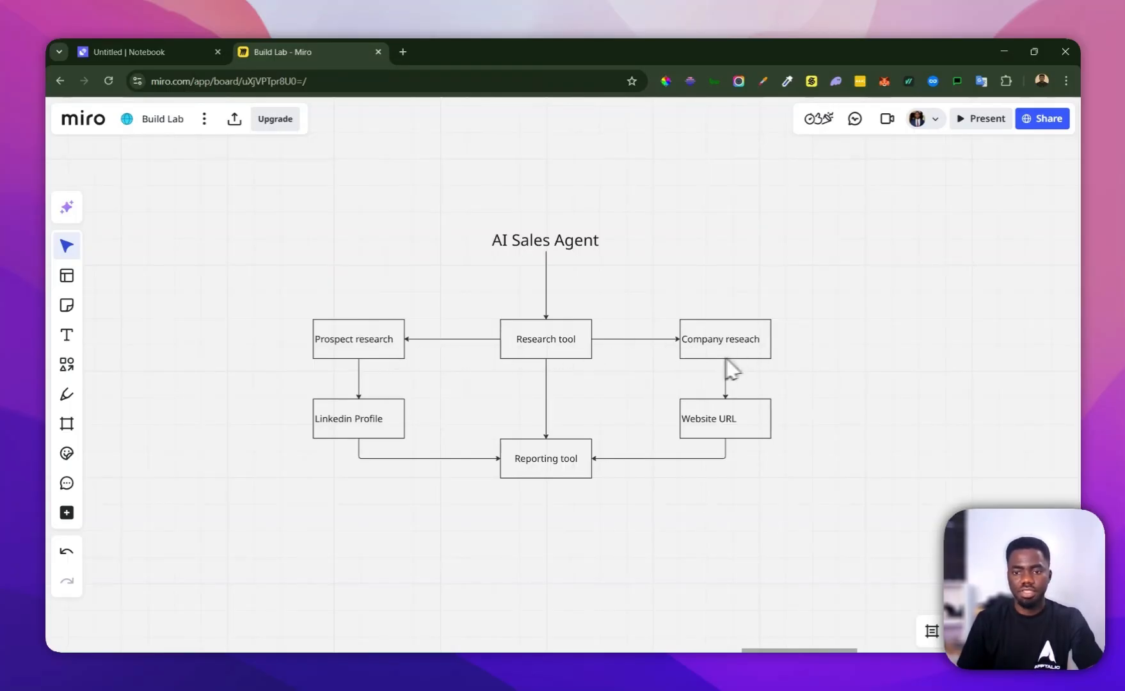
left_click(152, 51)
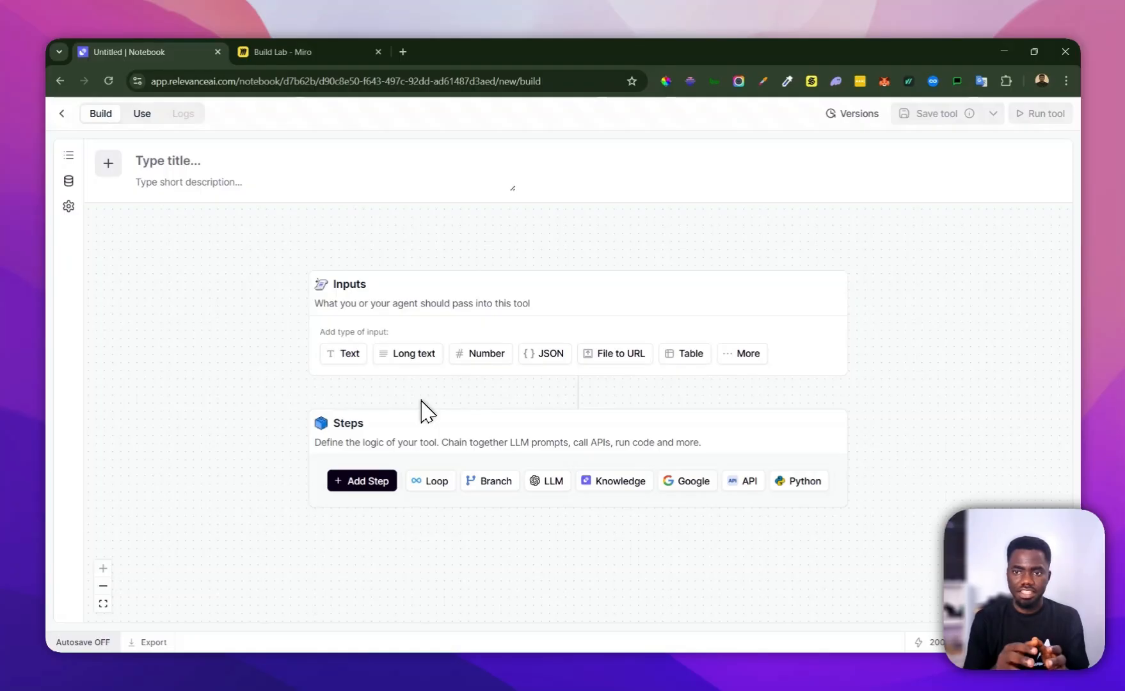
left_click(359, 51)
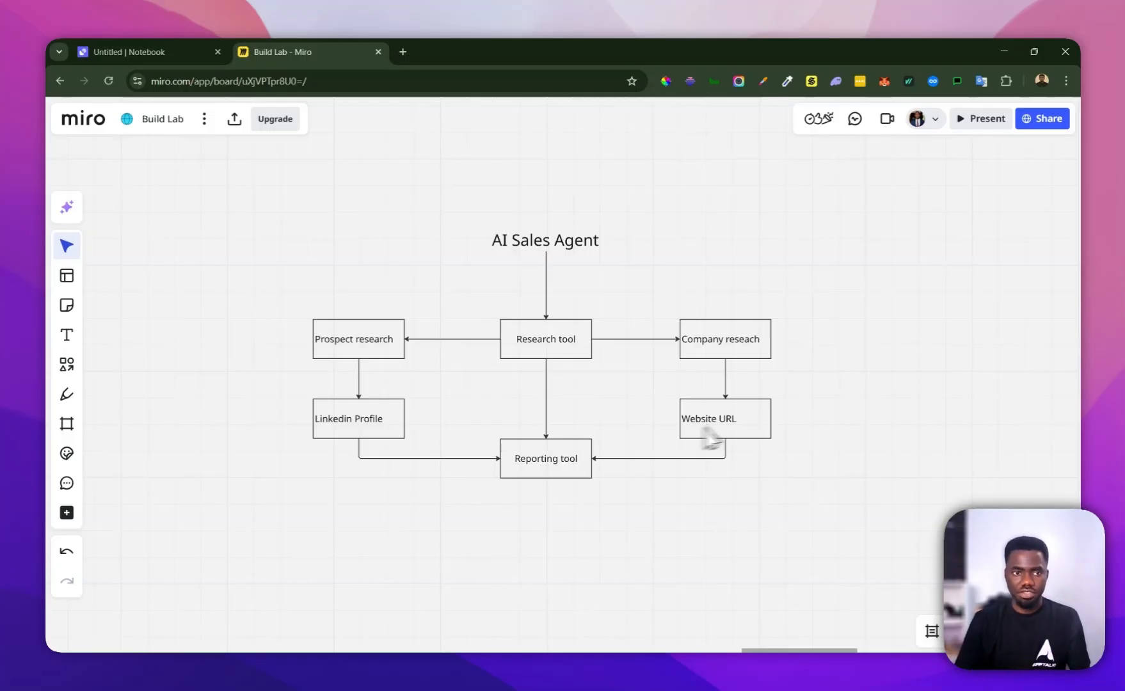
left_click(211, 51)
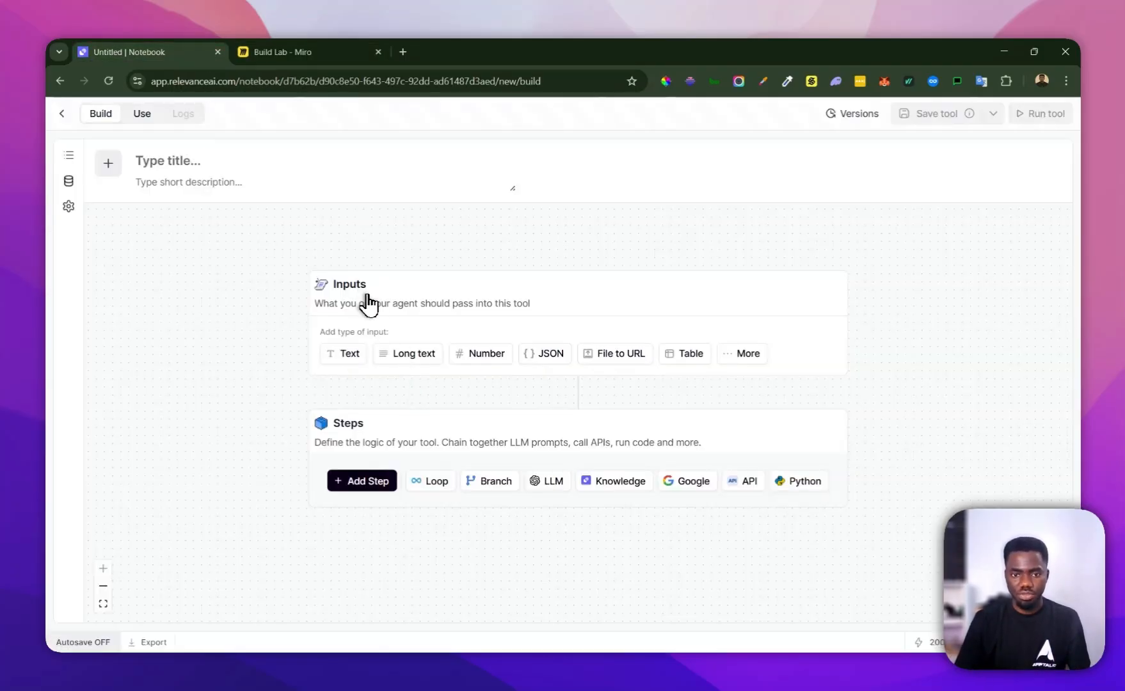
Add a text input to the tool and name its variable company_url
left_click(342, 354)
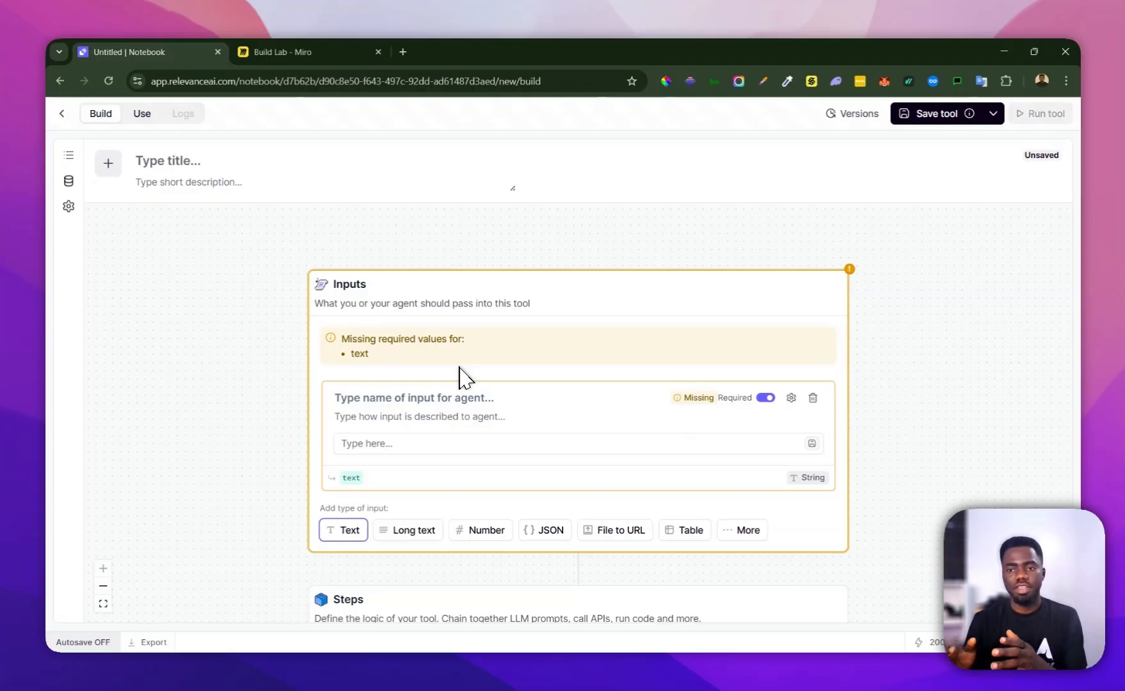
scroll(466, 377, "down", 1)
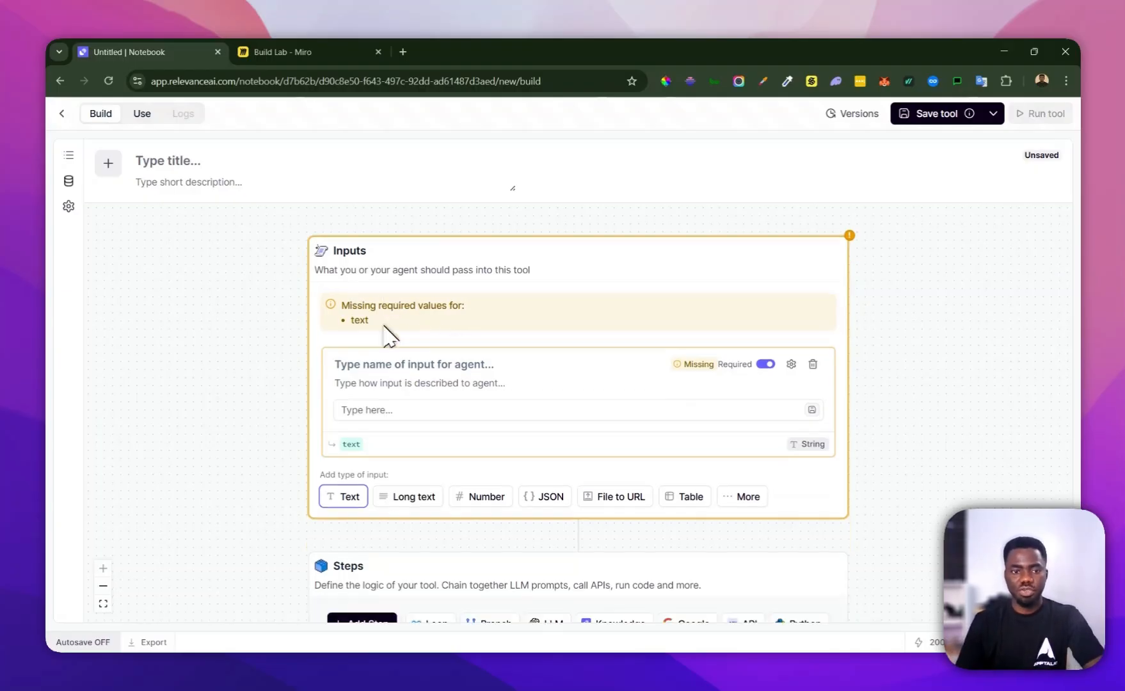
left_click(382, 375)
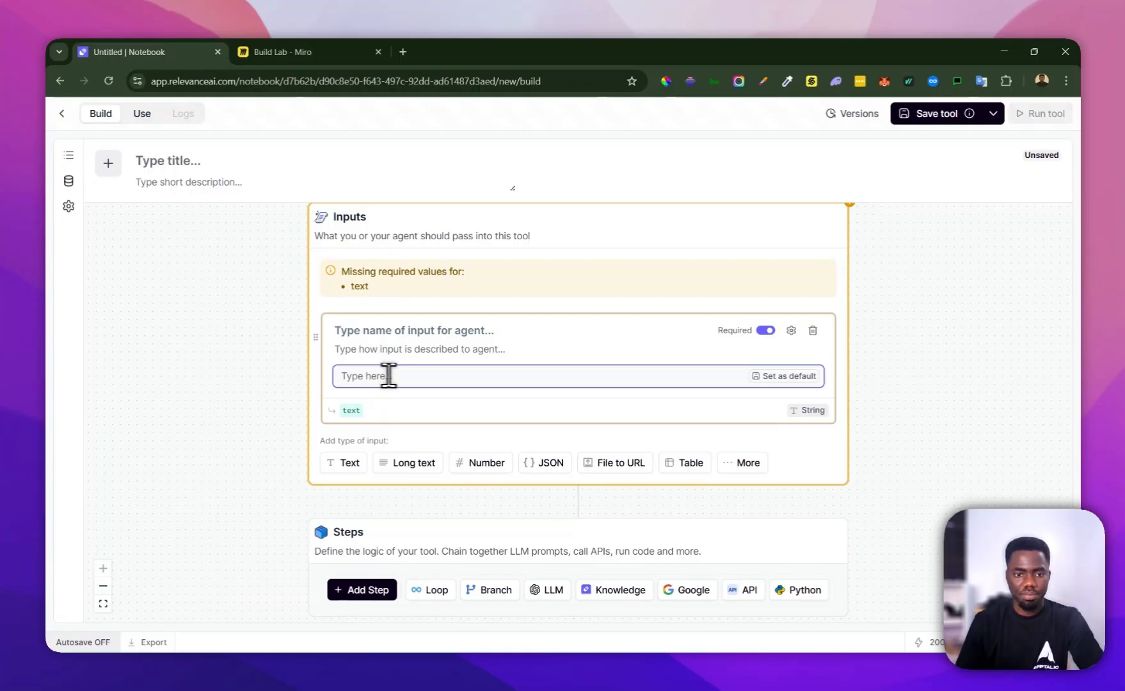
left_click(357, 410)
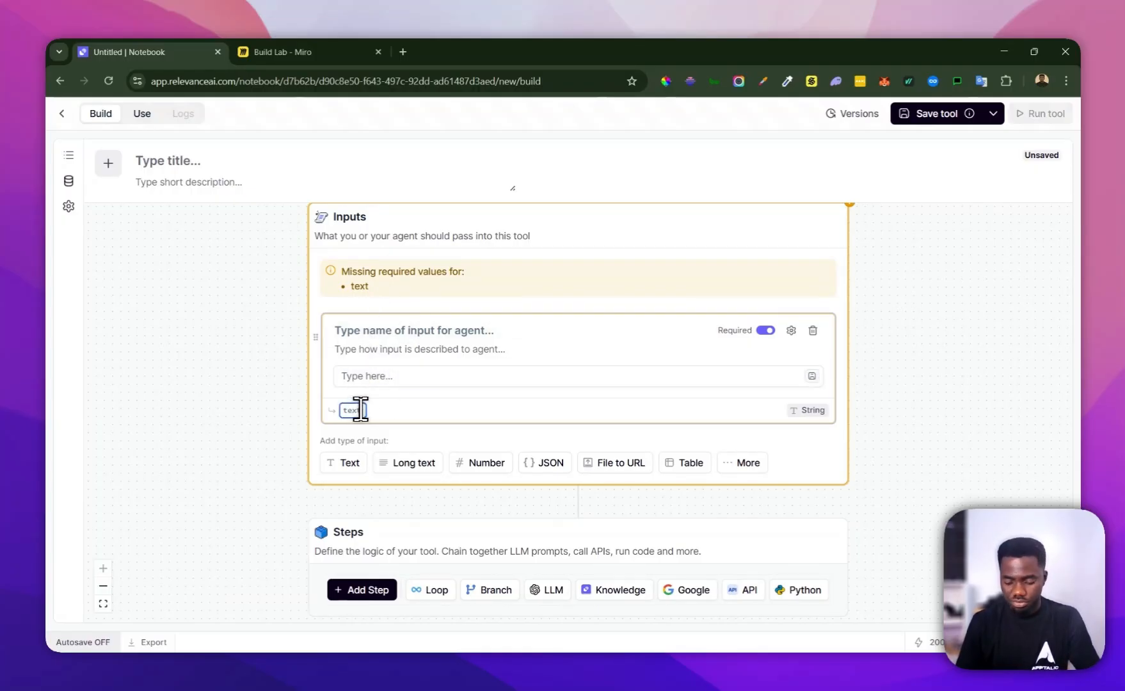
key("BackSpace")
key("BackSpace")
key("BackSpace")
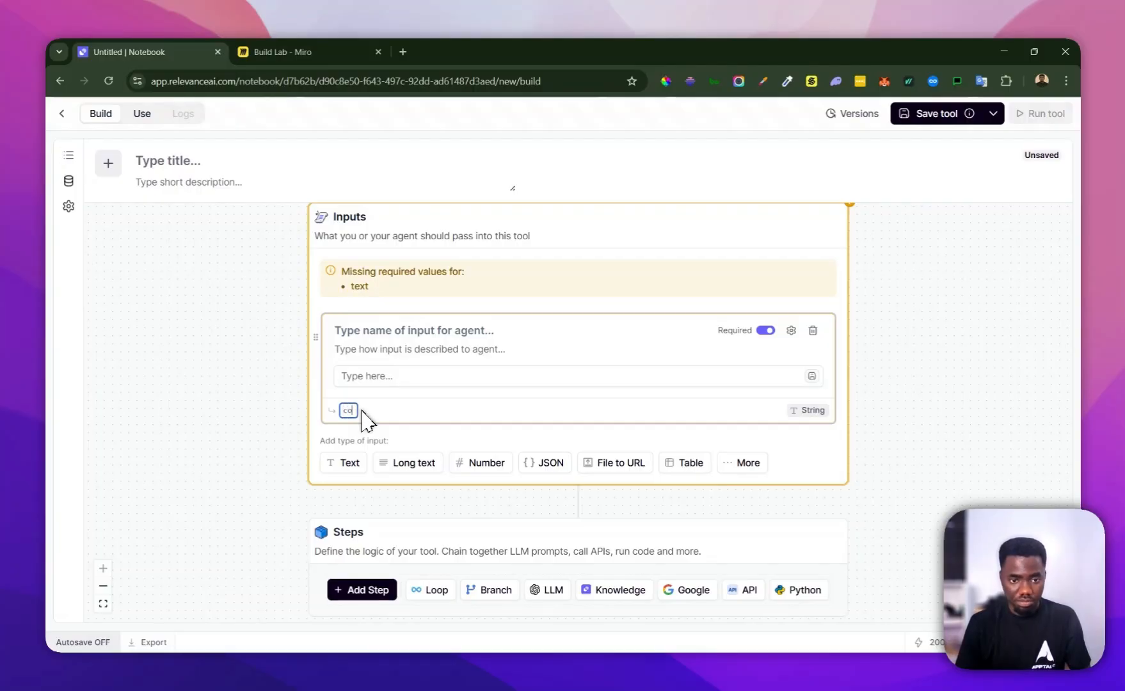
type("company_ur")
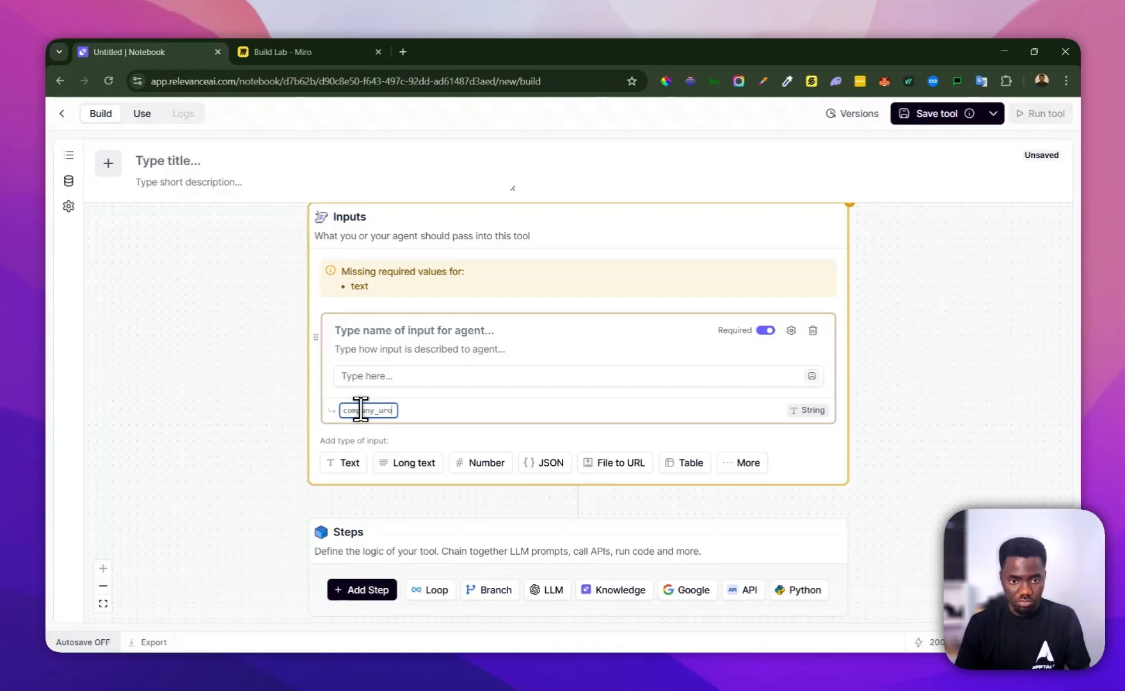
type("l")
left_click(457, 415)
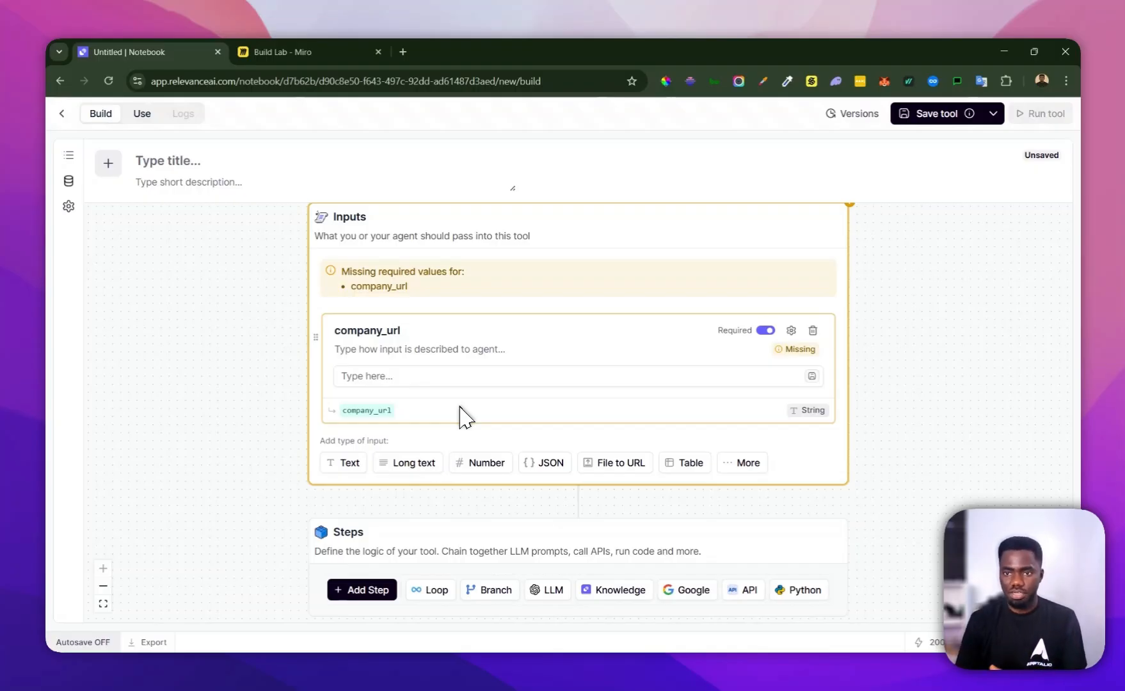
Search the tool steps for Firecrawl and add the Firecrawl Web Scraper step below the inputs
scroll(465, 417, "down", 1)
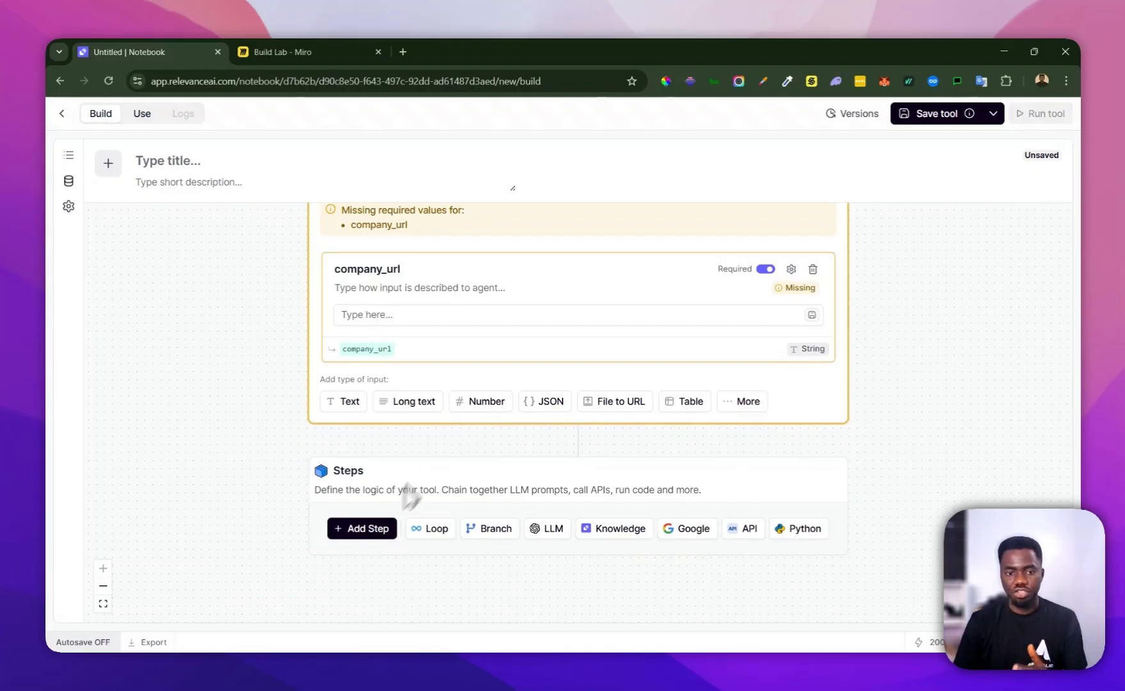
left_click(363, 531)
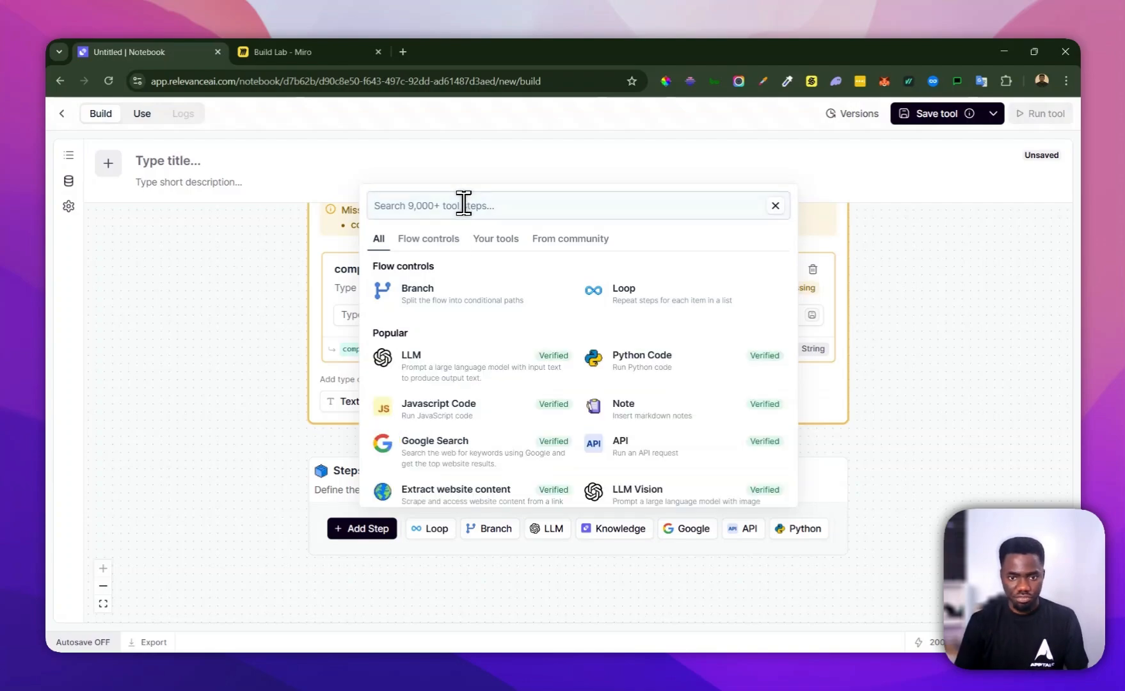
type("fi")
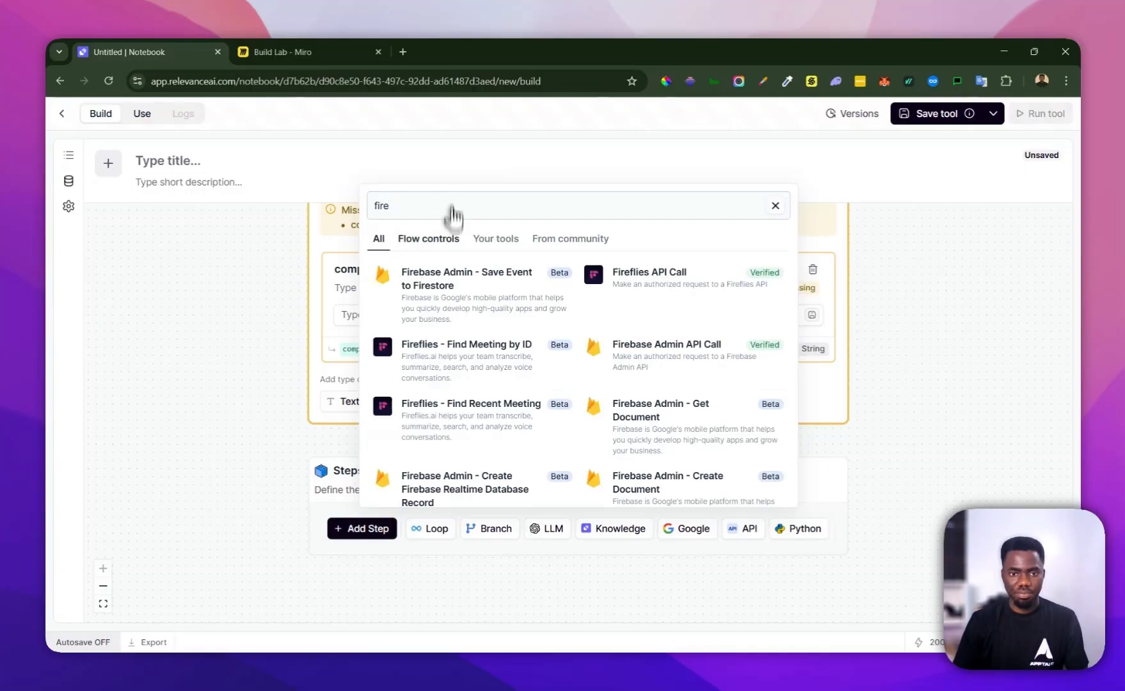
type("re")
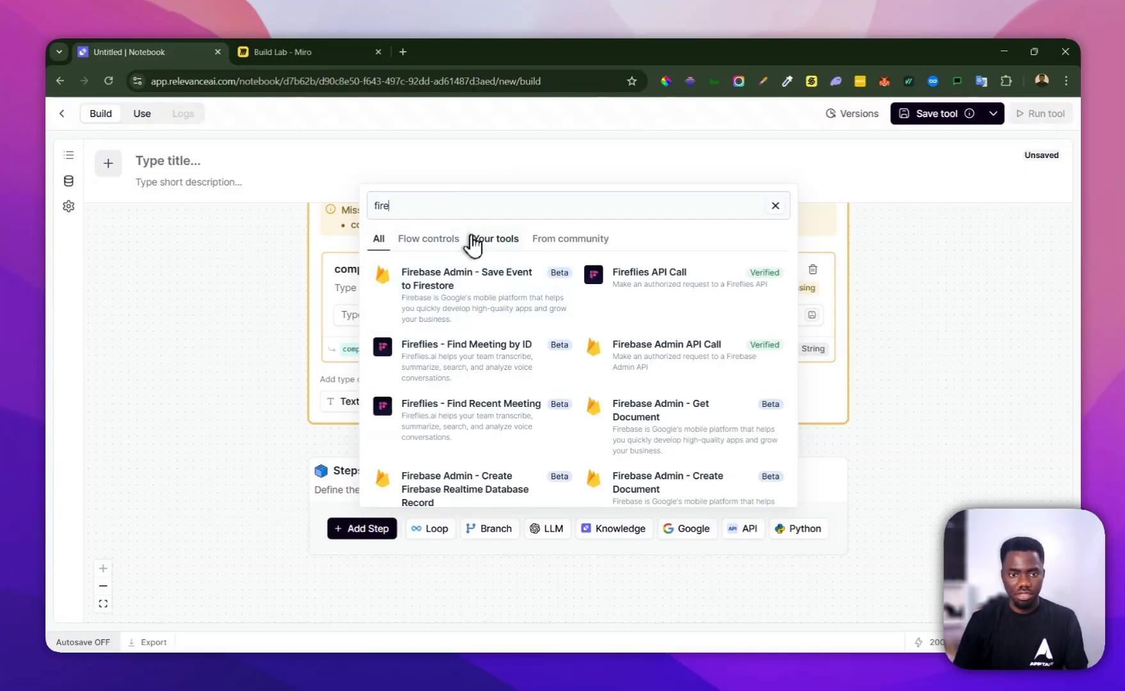
type("cr")
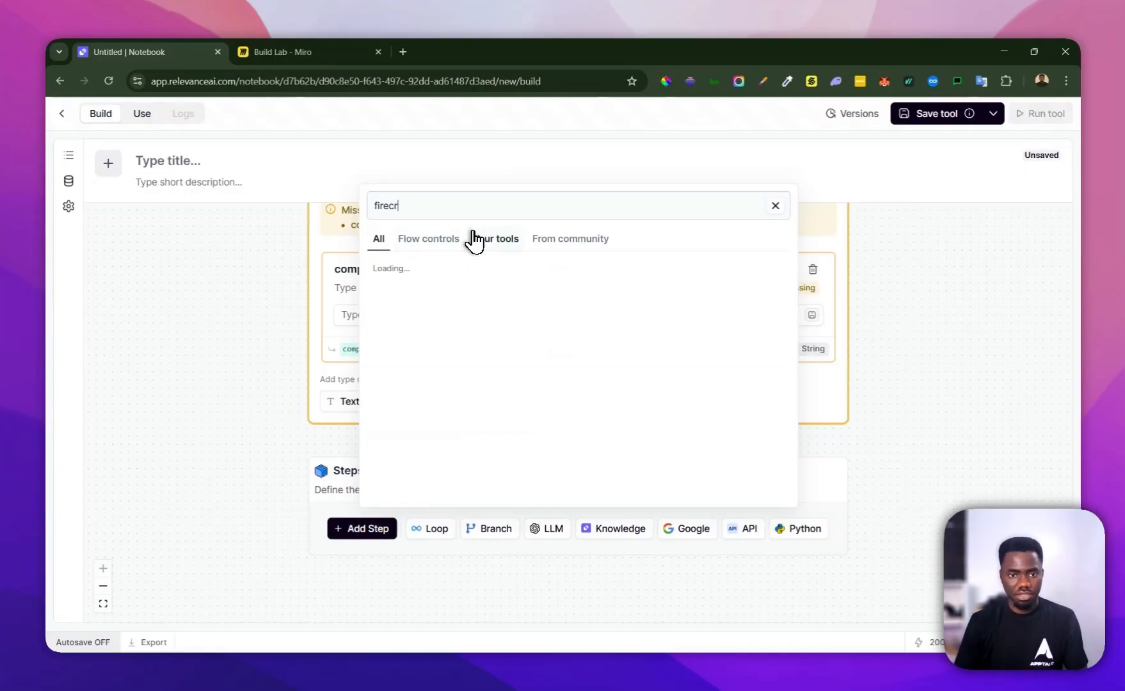
type("wa")
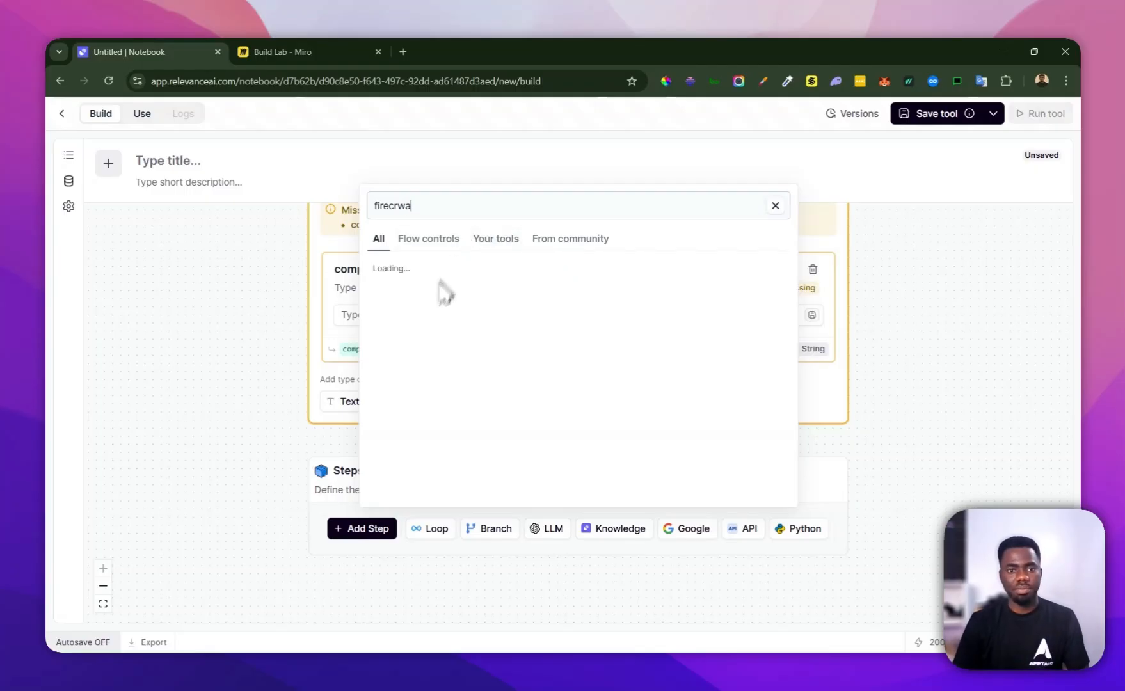
key("BackSpace")
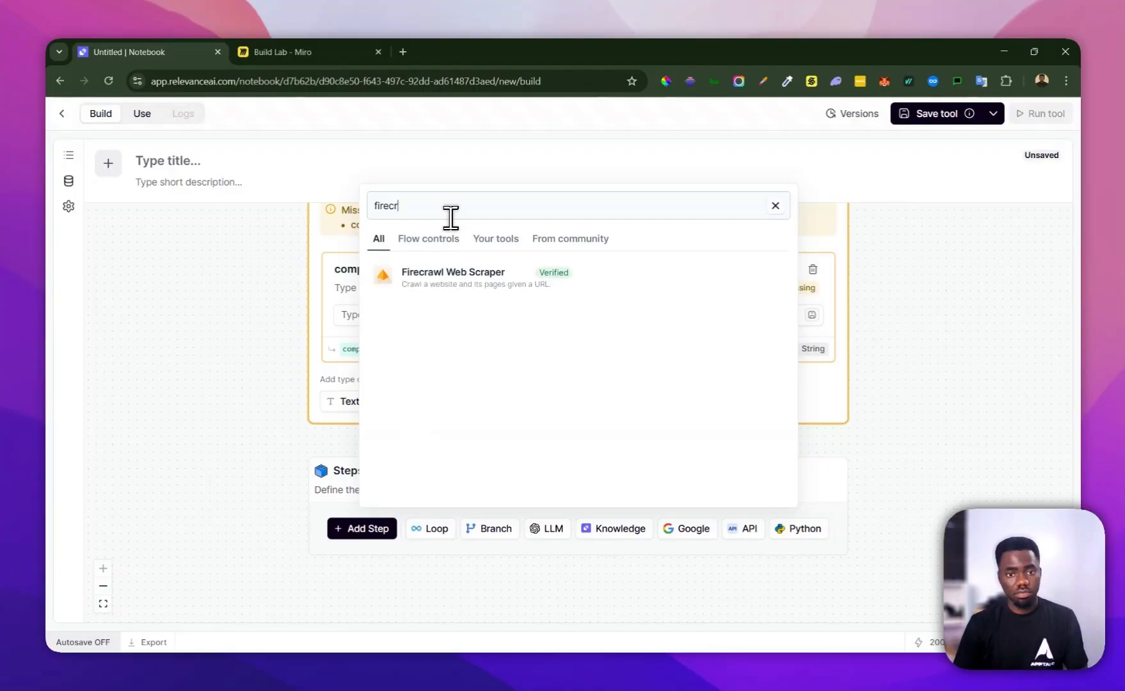
left_click(433, 281)
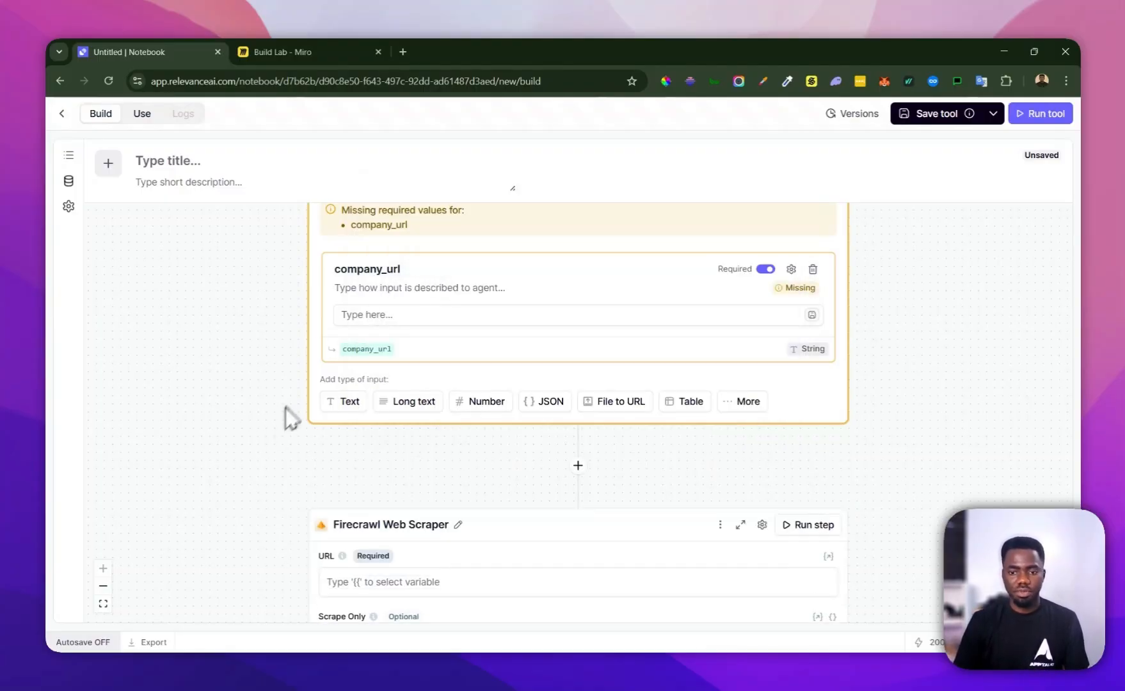
Start filling the scraper's Firecrawl API key, switch to firecrawl.dev in a new browser tab and open the account dashboard
scroll(312, 392, "down", 3)
scroll(320, 400, "down", 2)
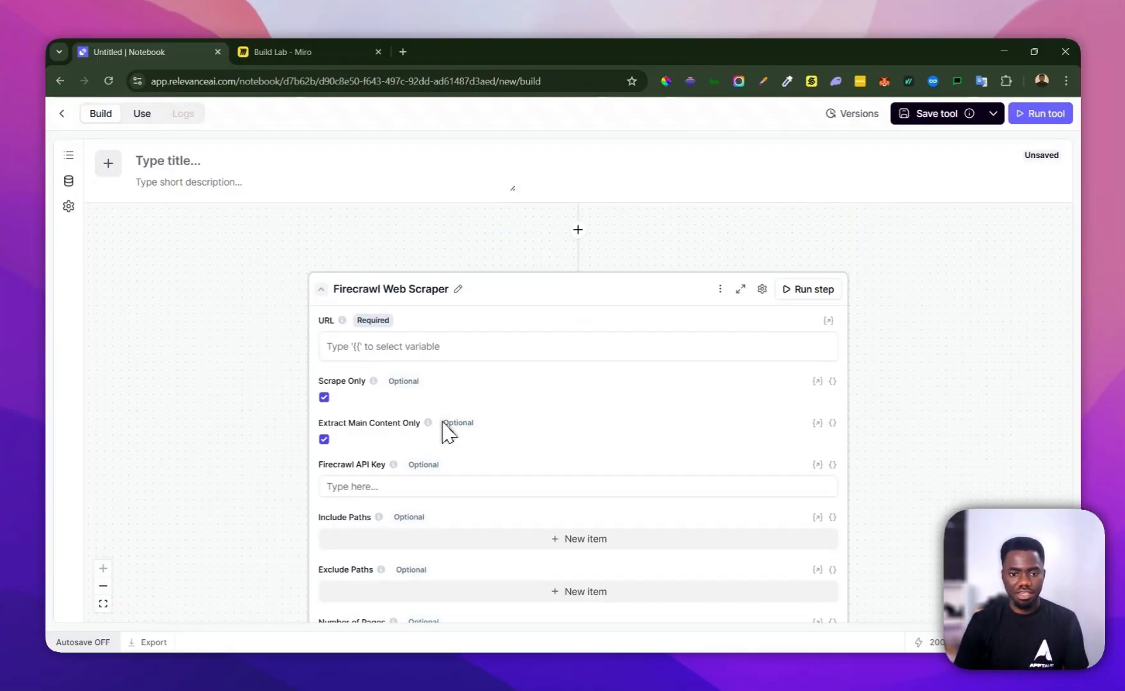
left_click(346, 486)
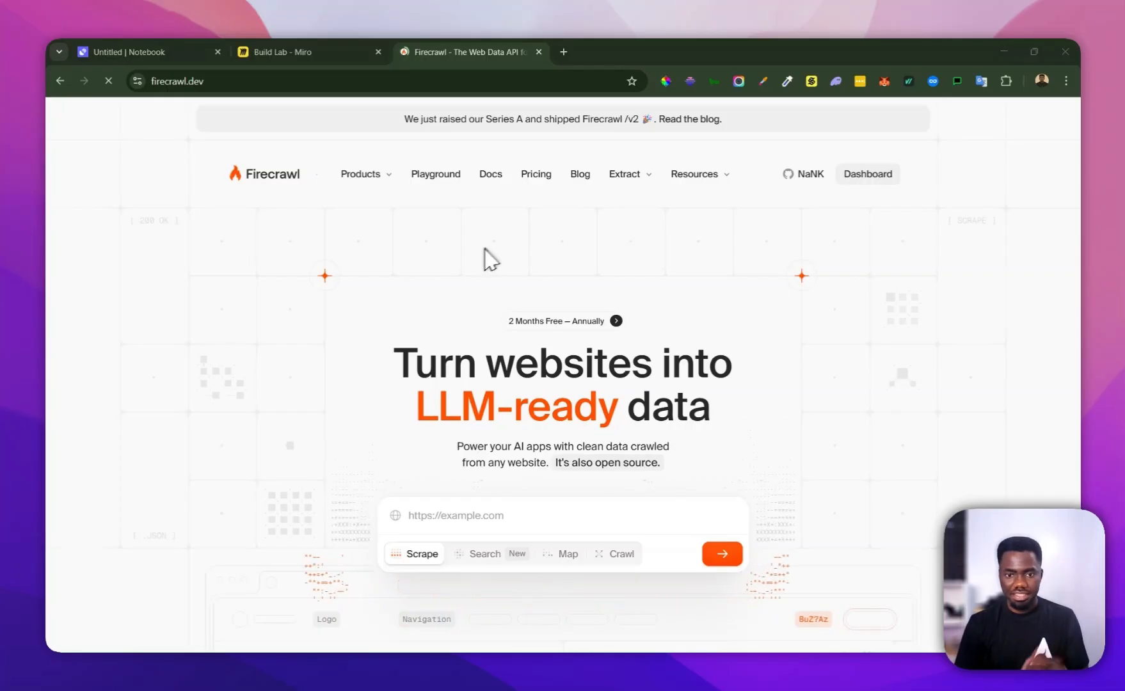
scroll(482, 259, "down", 2)
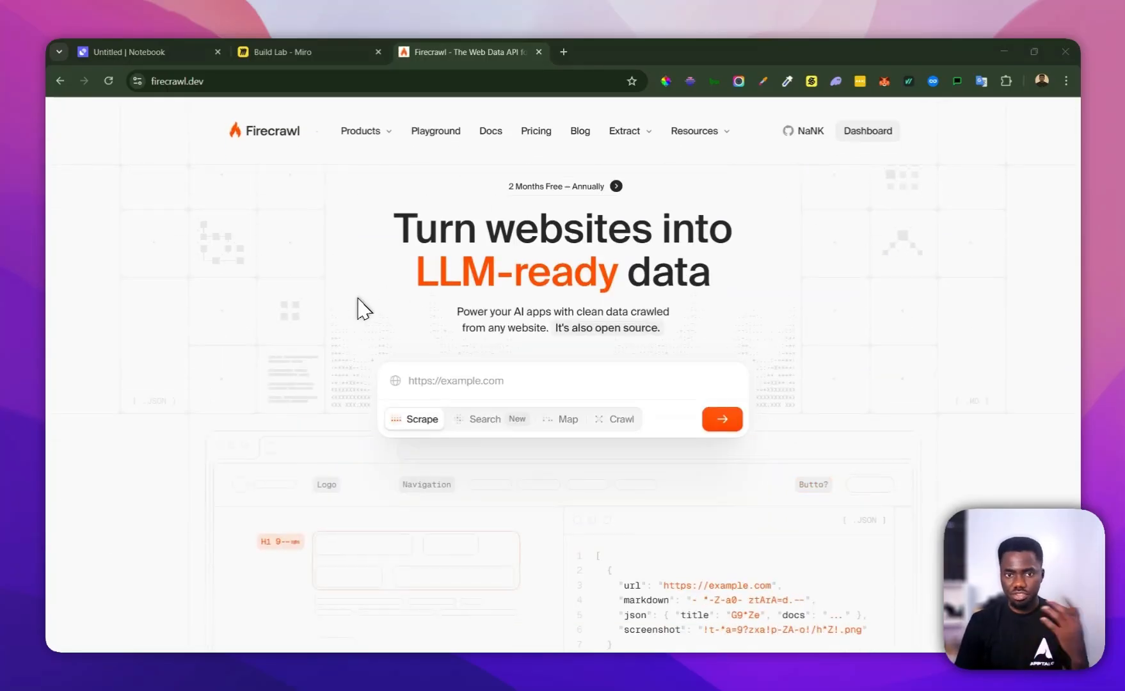
scroll(360, 310, "down", 4)
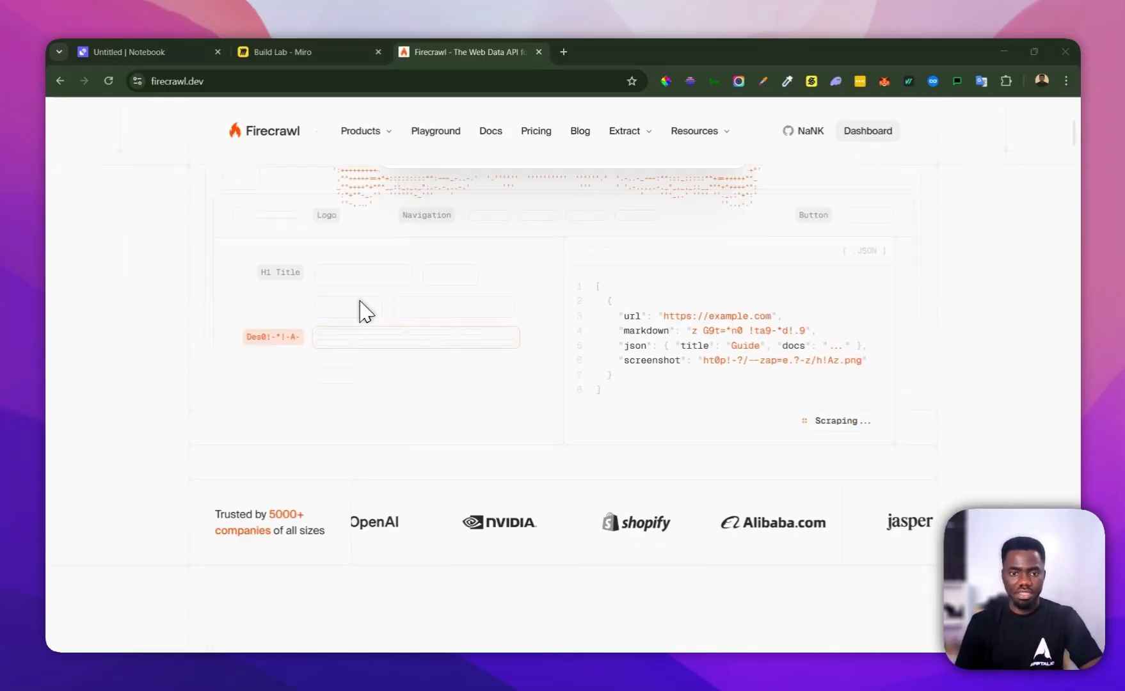
scroll(365, 315, "up", 5)
scroll(363, 313, "up", 1)
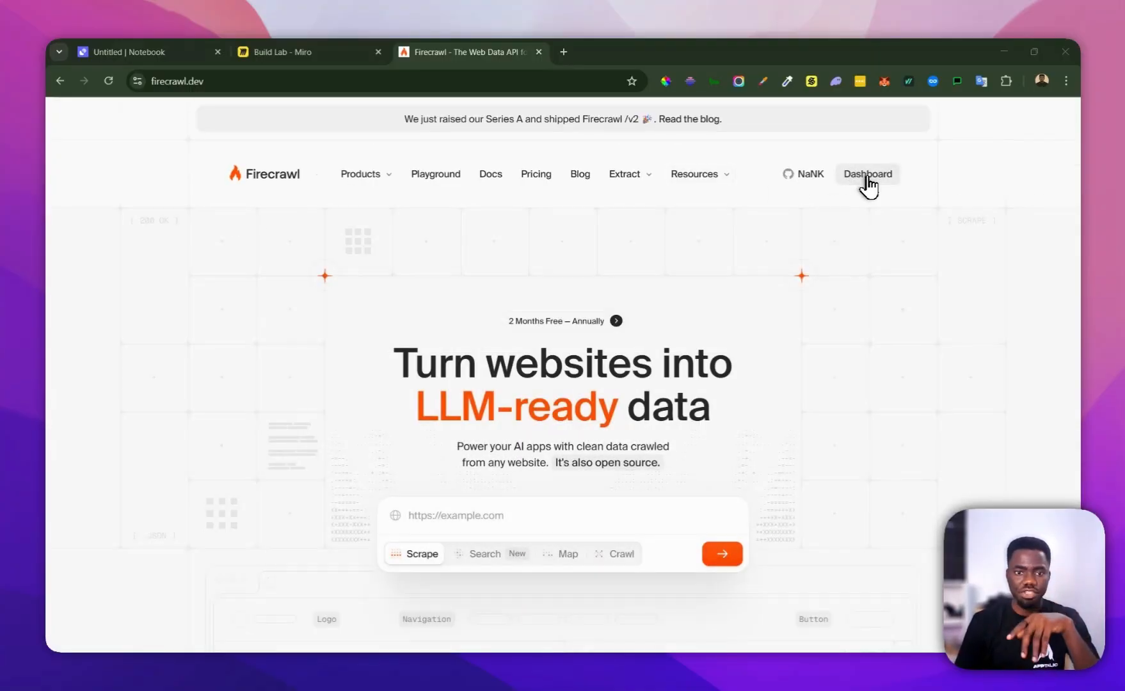
left_click(871, 176)
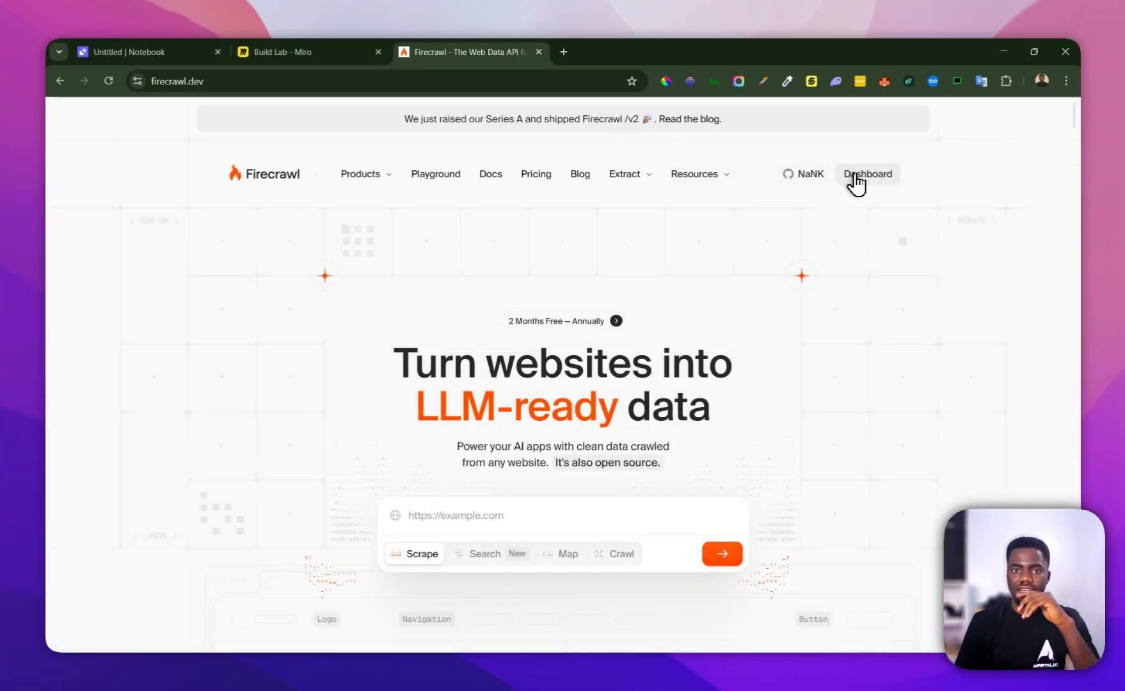
left_click(856, 179)
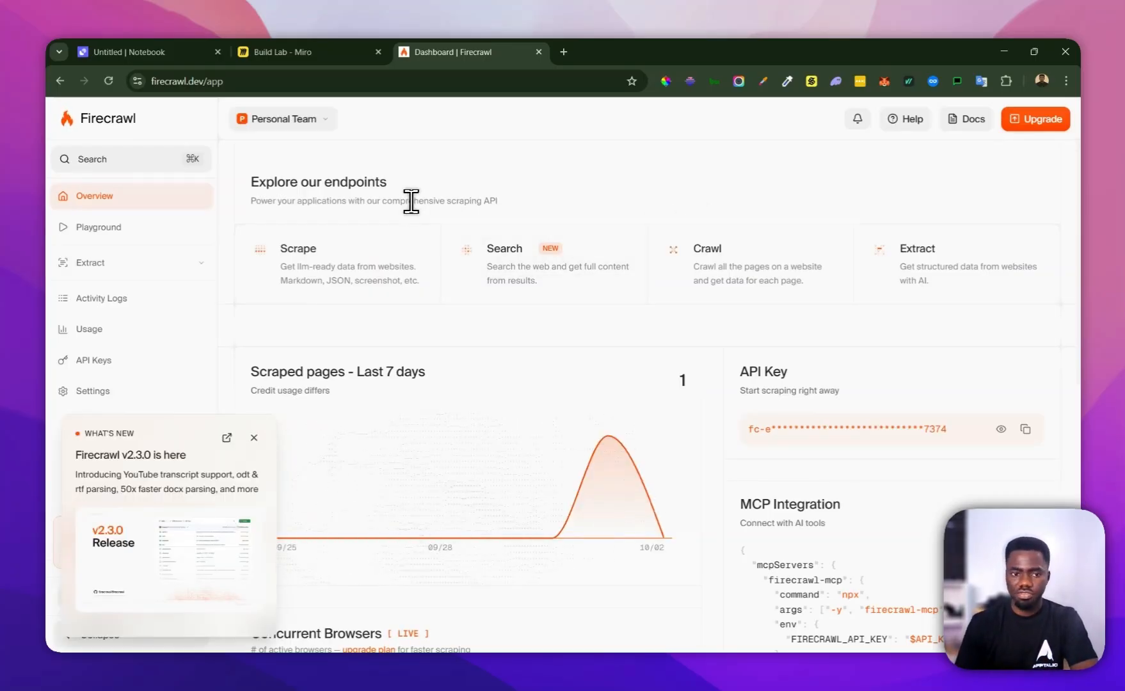
Dismiss the release notice, copy the default Firecrawl API key from the API Keys page and return to the Relevance AI tool builder
left_click(254, 438)
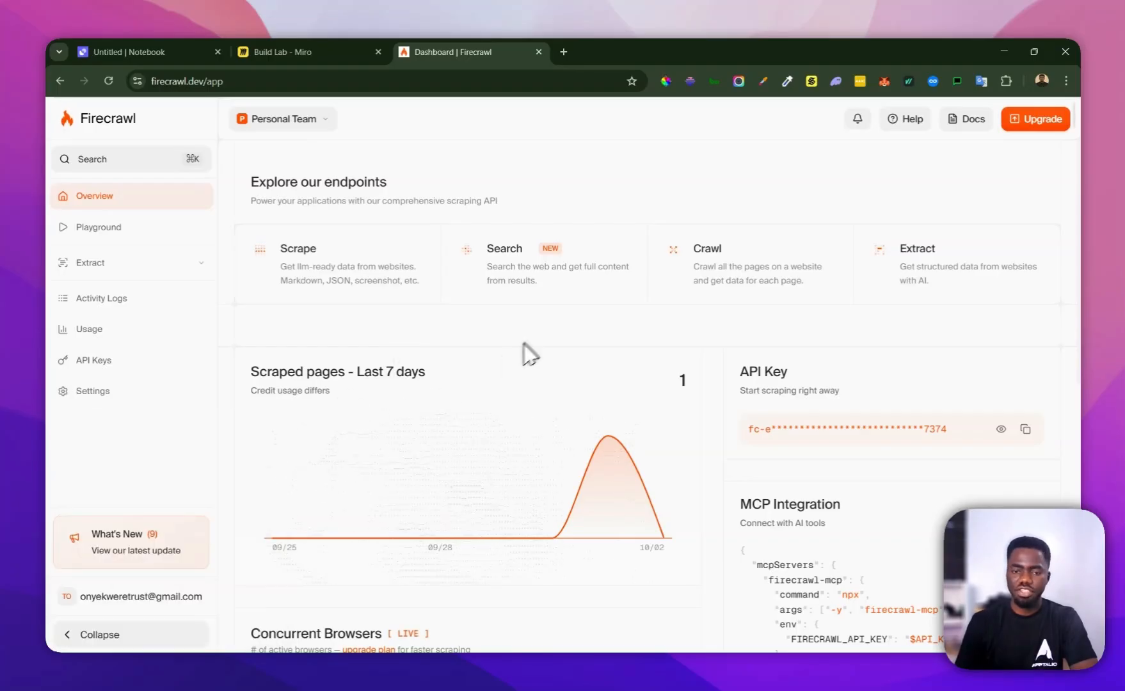
scroll(532, 342, "down", 3)
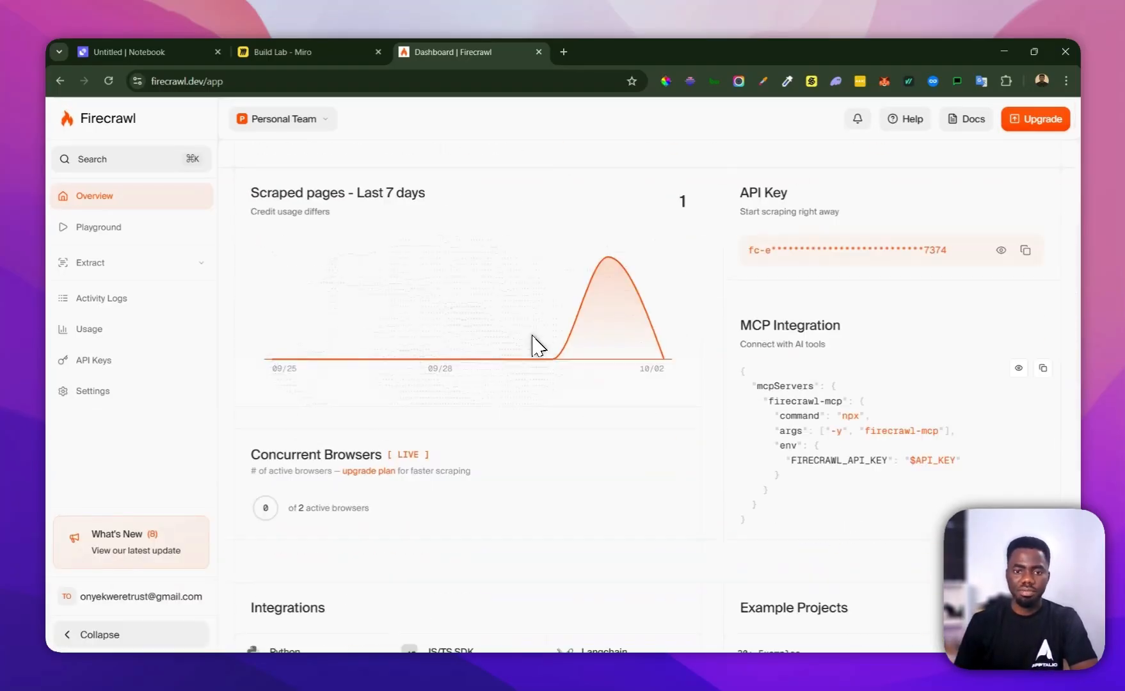
scroll(512, 383, "down", 3)
scroll(526, 383, "up", 6)
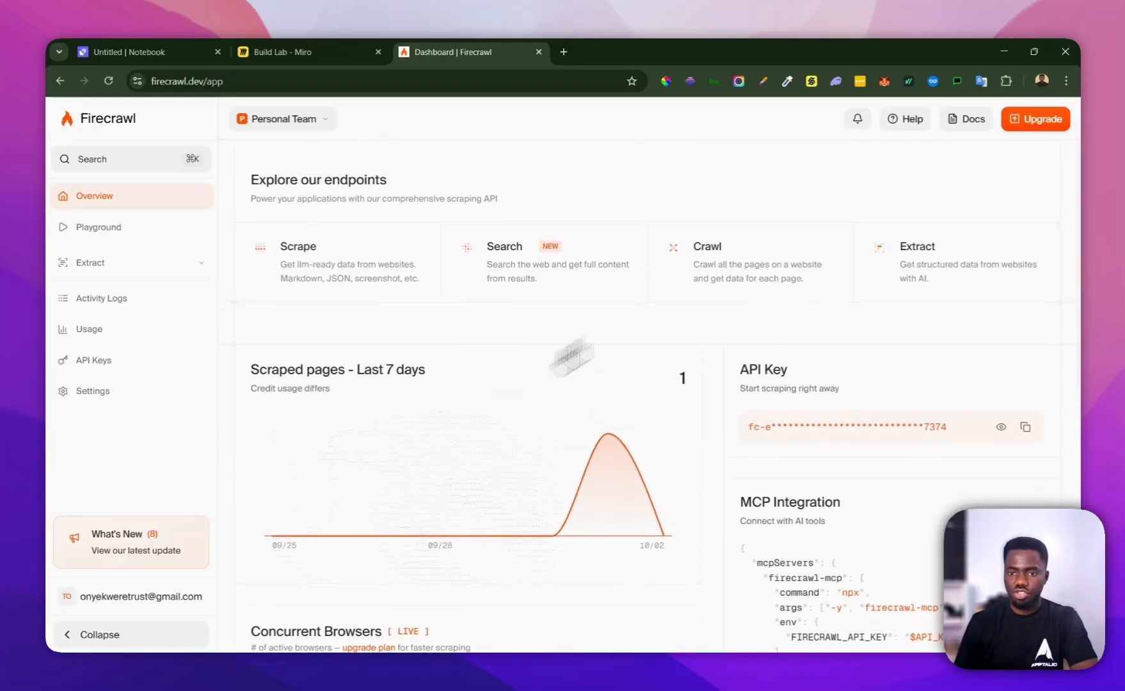
left_click(1024, 429)
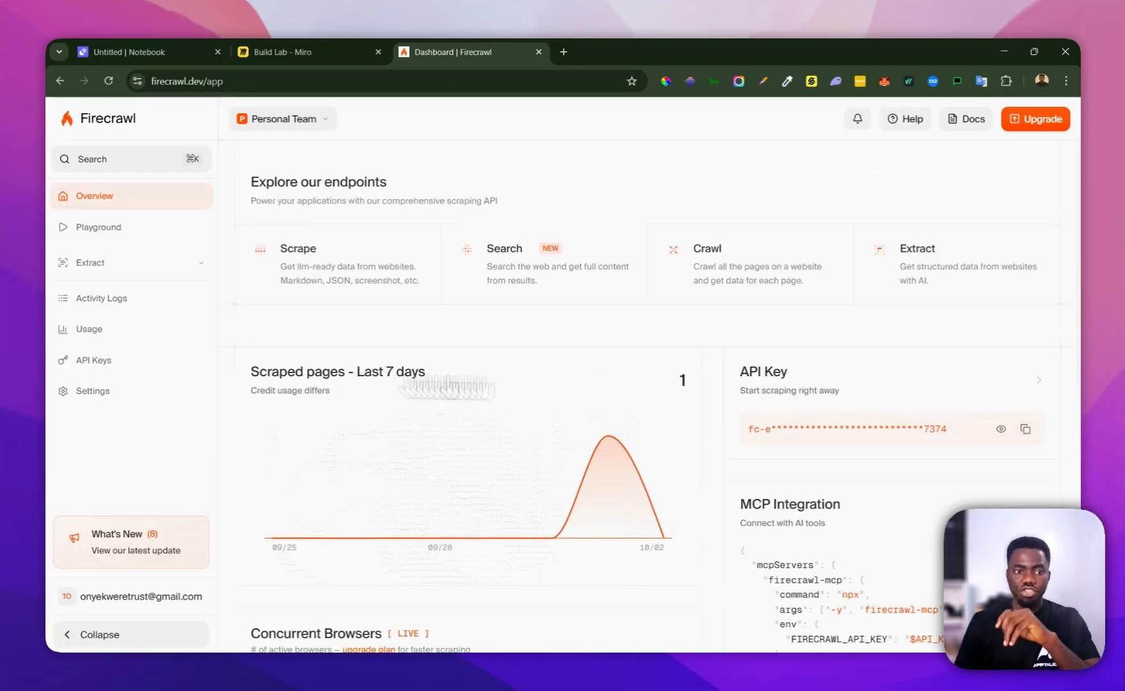
left_click(125, 376)
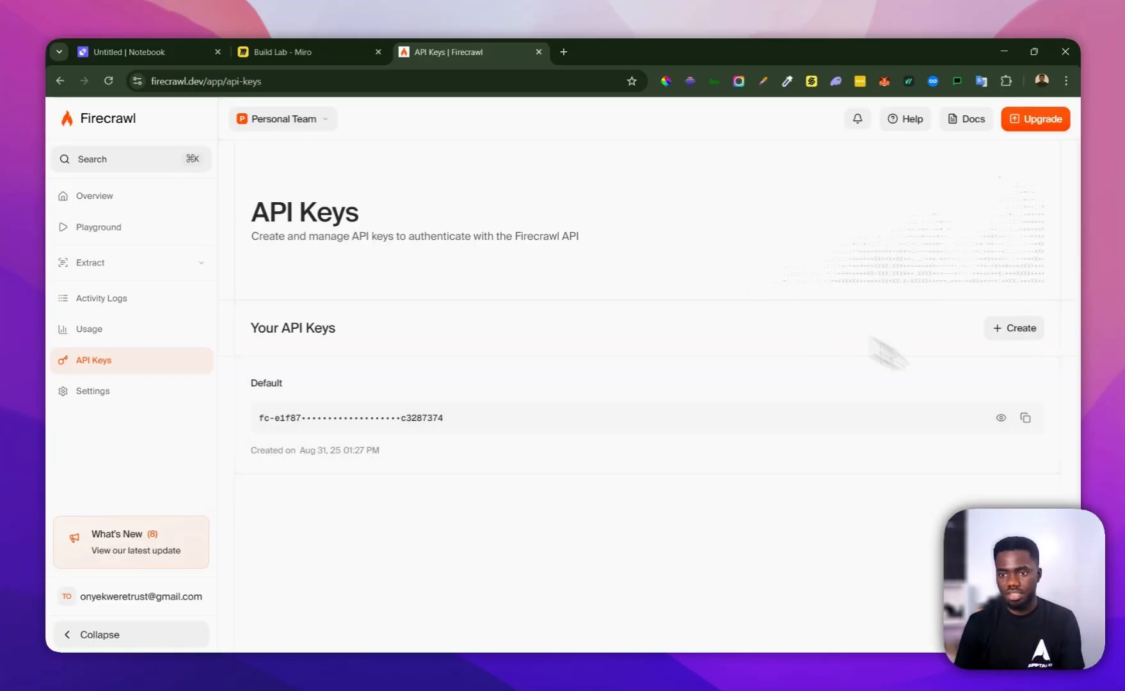
left_click(1025, 417)
left_click(153, 51)
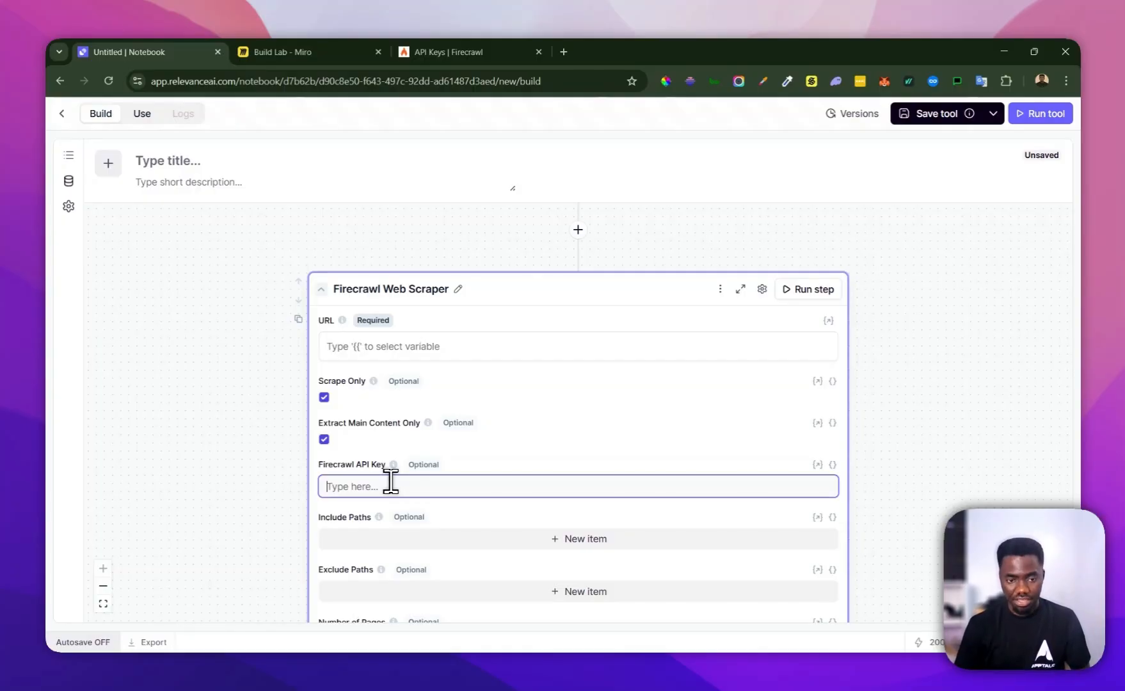
Paste the Firecrawl API key into the scraper's API key field and set its URL to the company_url variable
key("ctrl+v")
left_click(512, 465)
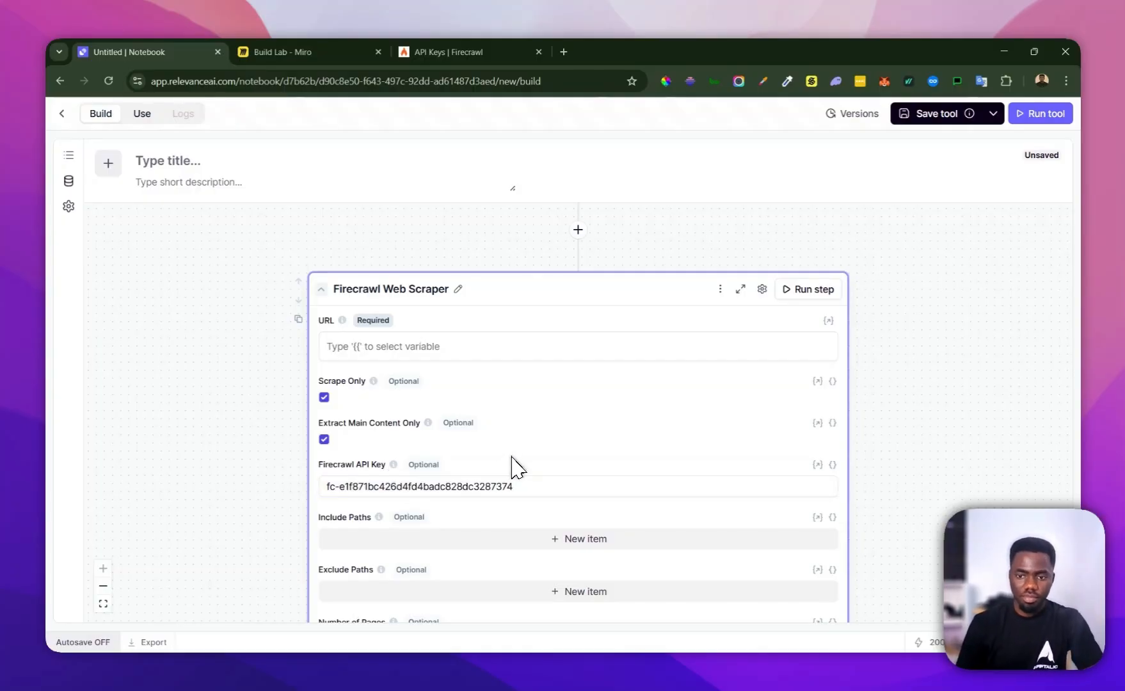
scroll(509, 448, "down", 3)
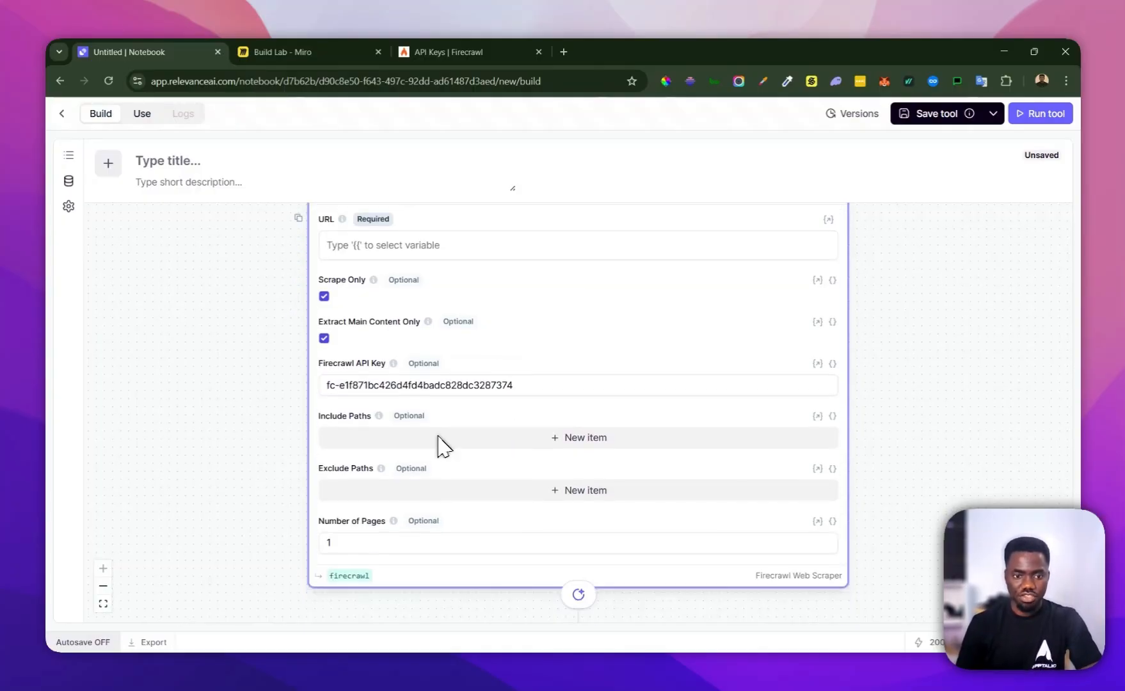
scroll(460, 443, "up", 2)
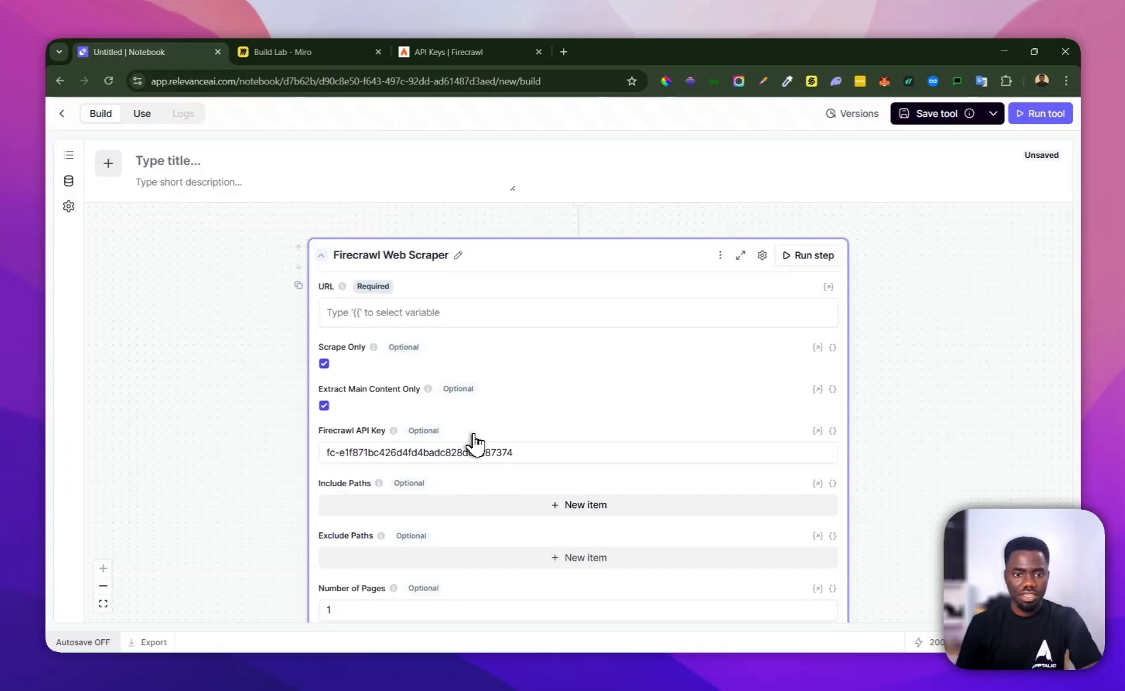
scroll(473, 443, "down", 3)
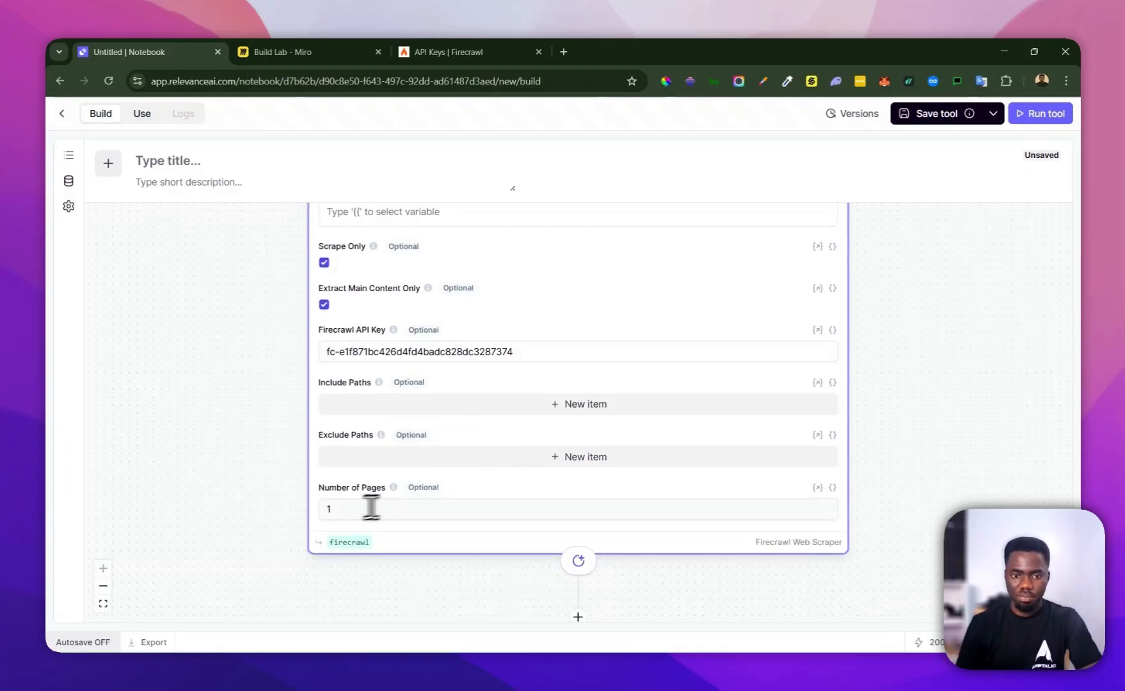
scroll(485, 419, "up", 3)
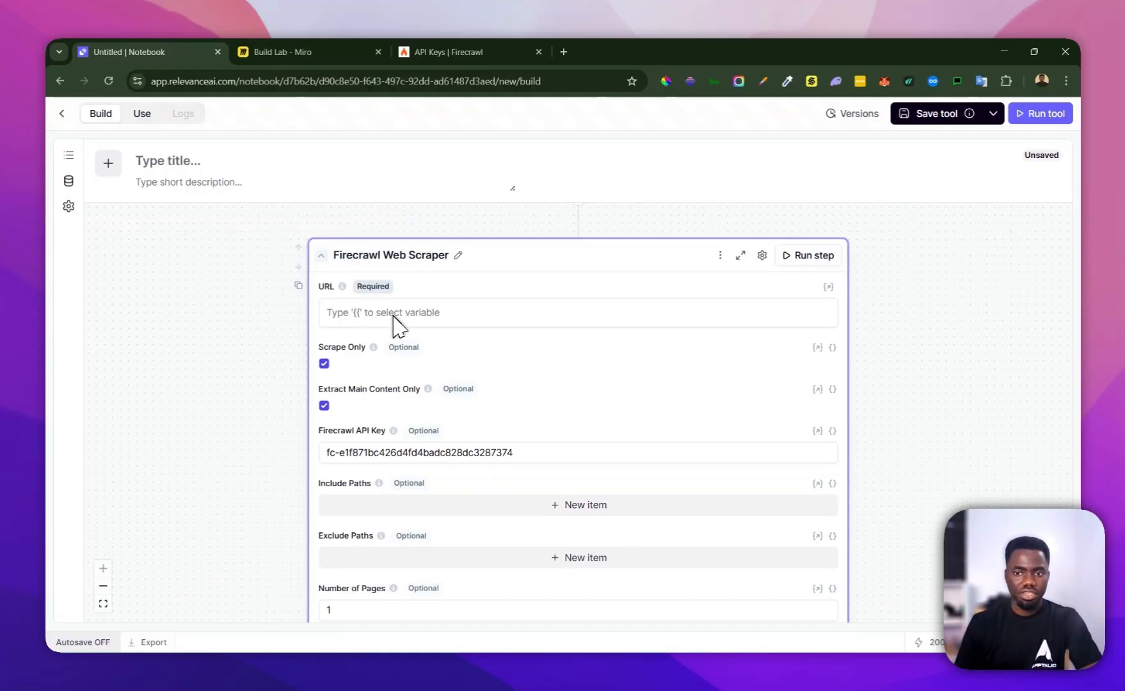
left_click(351, 320)
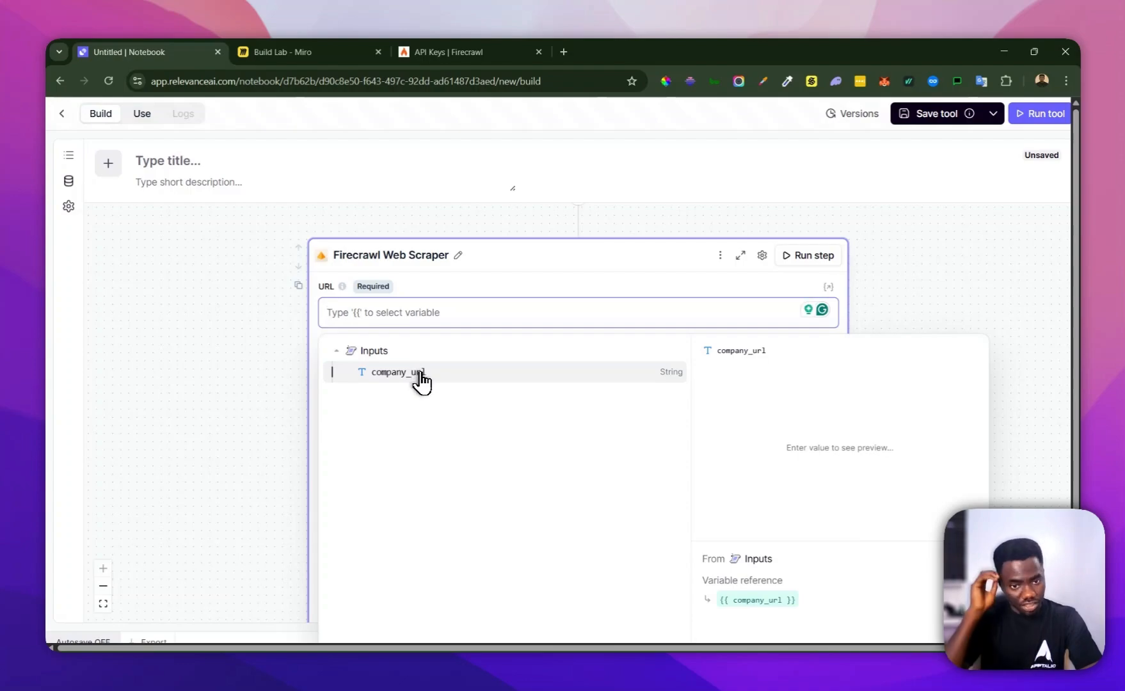
left_click(421, 379)
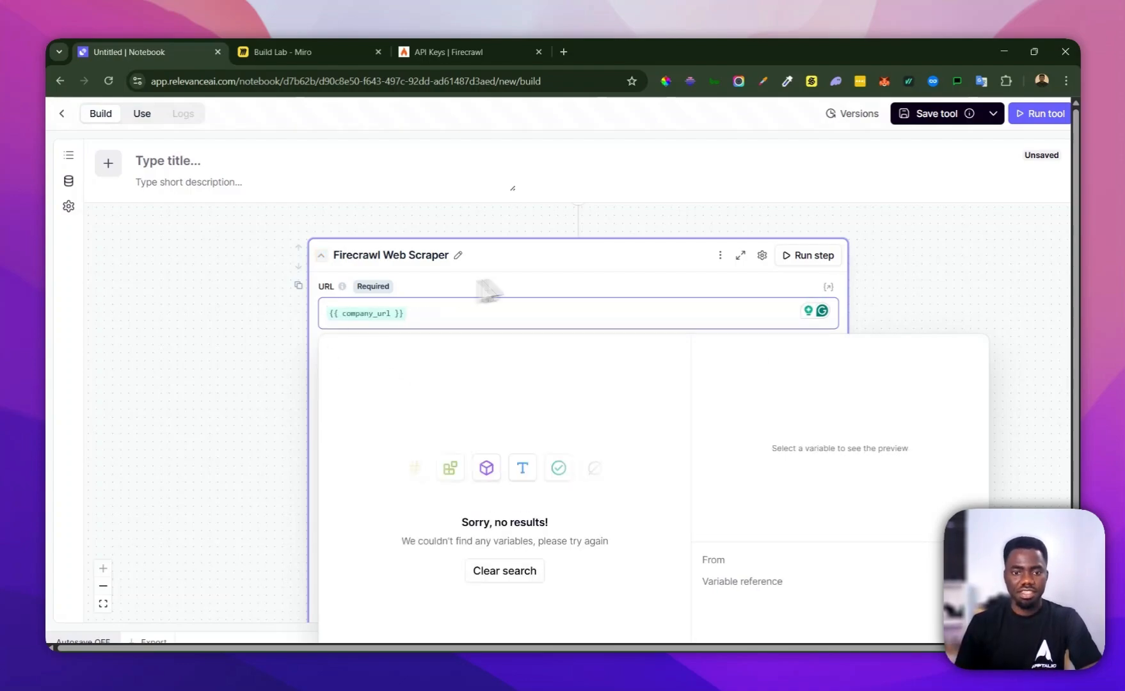
left_click(517, 286)
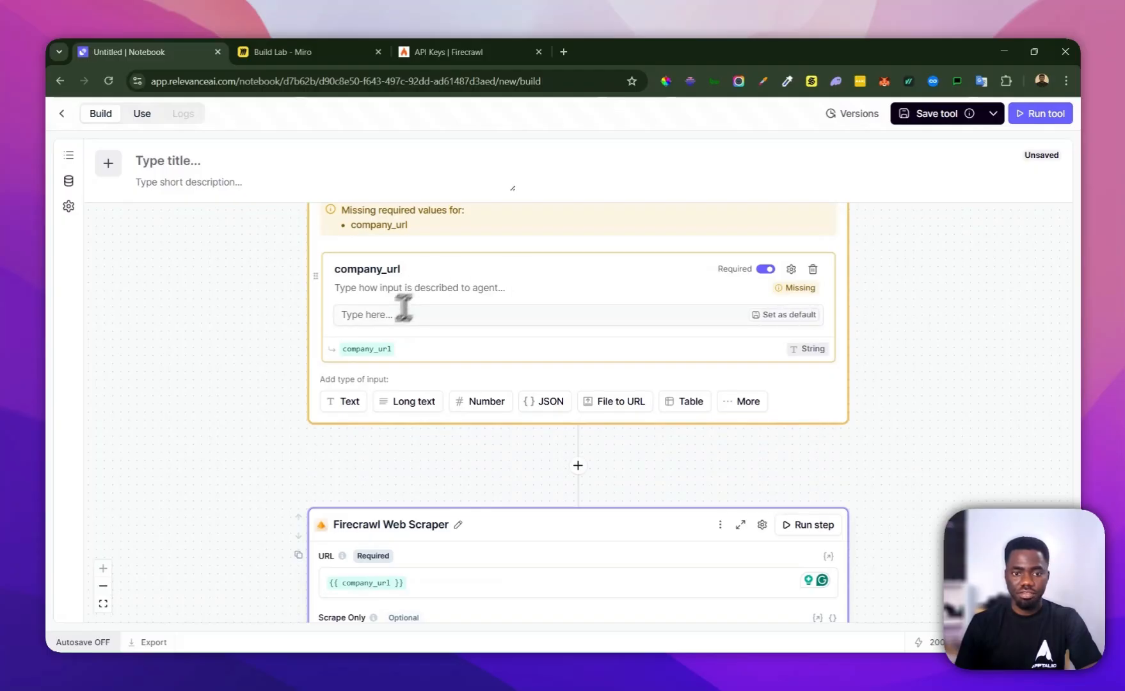
scroll(416, 320, "down", 3)
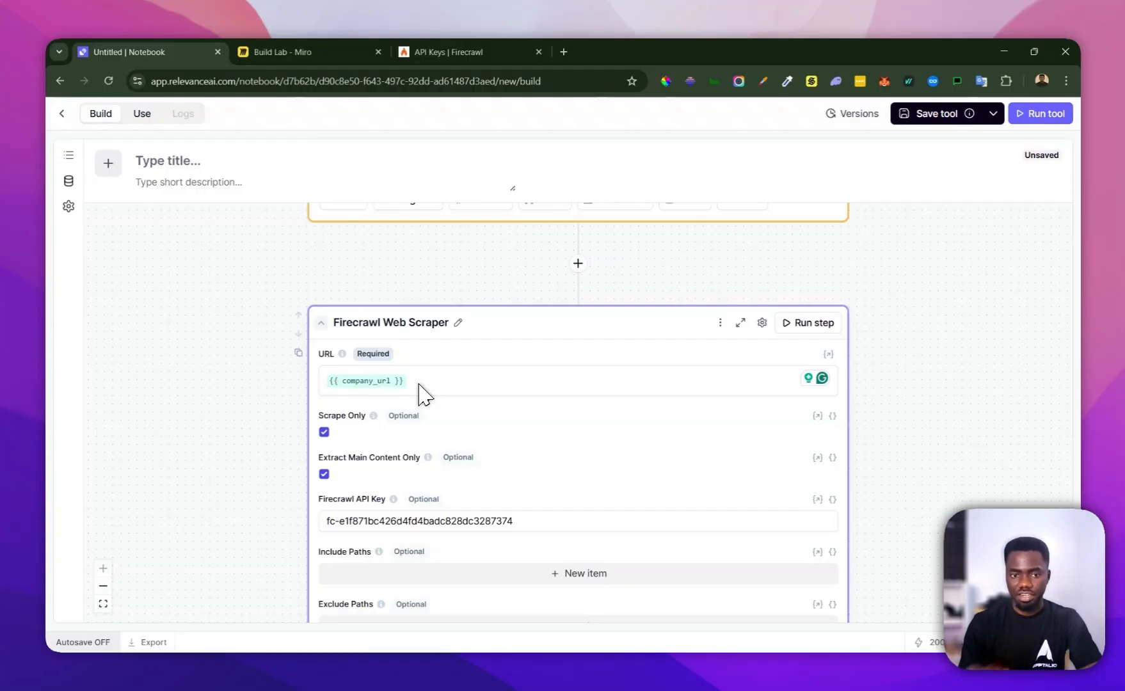
scroll(419, 386, "down", 5)
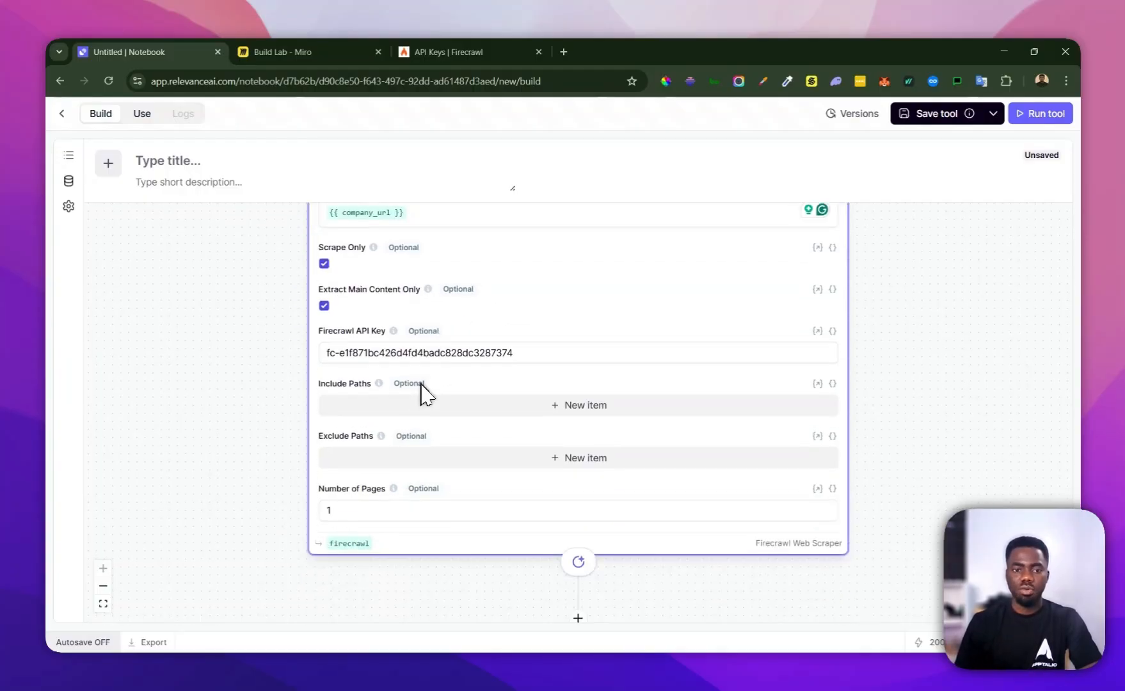
scroll(218, 359, "down", 2)
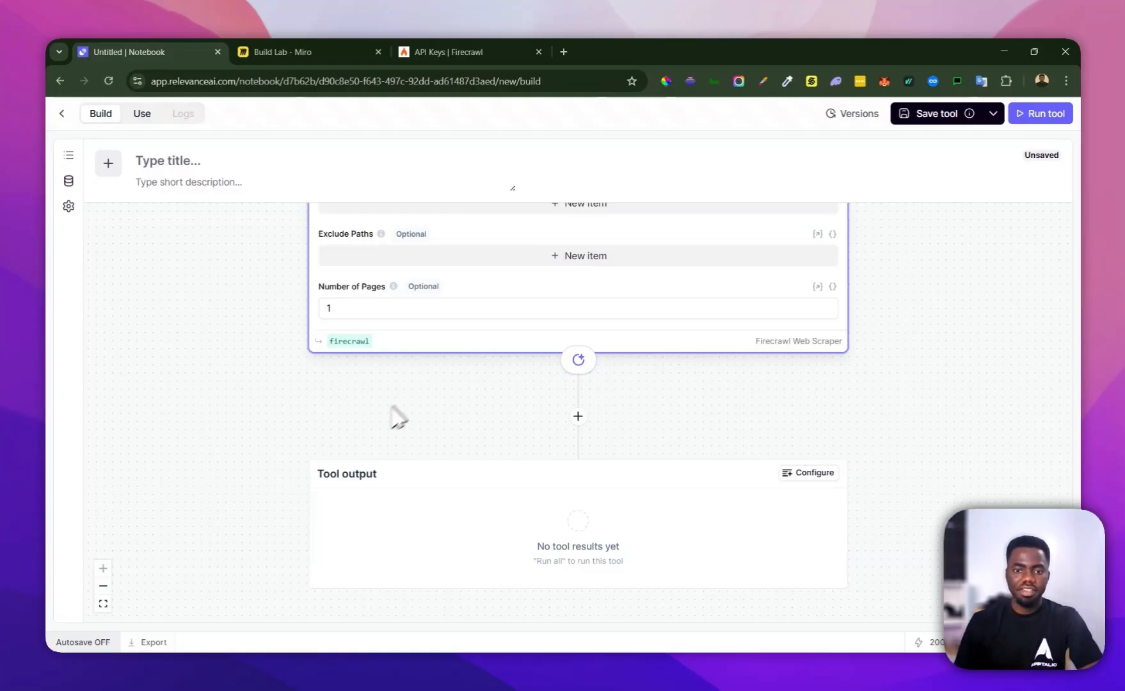
scroll(369, 419, "up", 10)
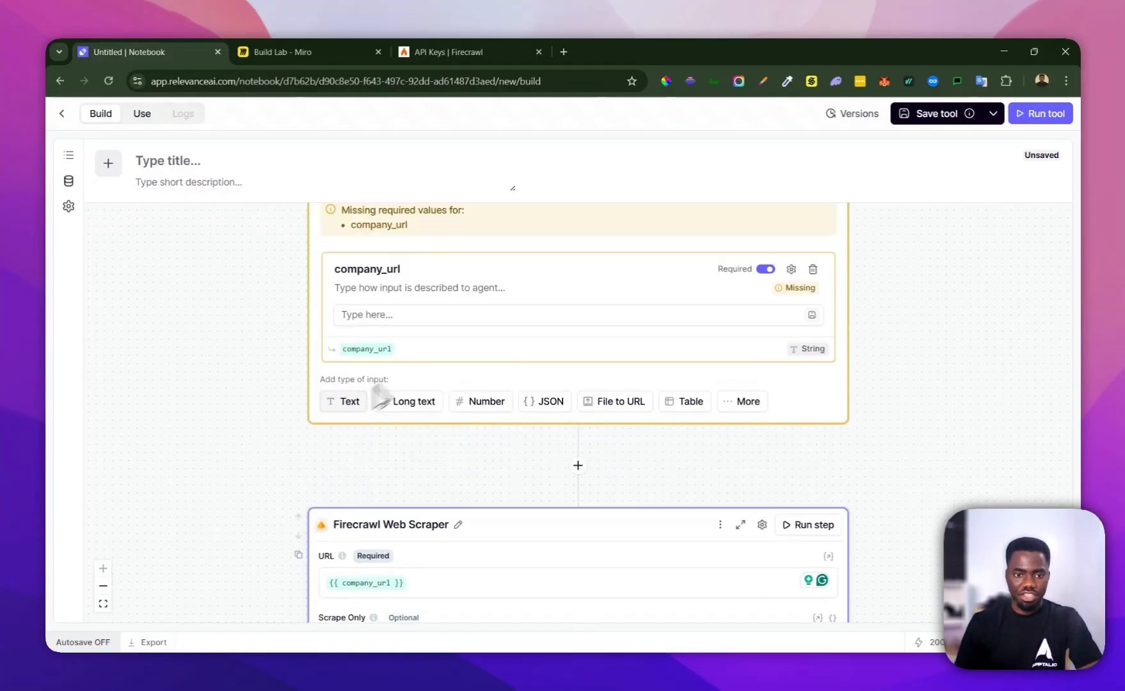
scroll(422, 396, "up", 2)
left_click(392, 383)
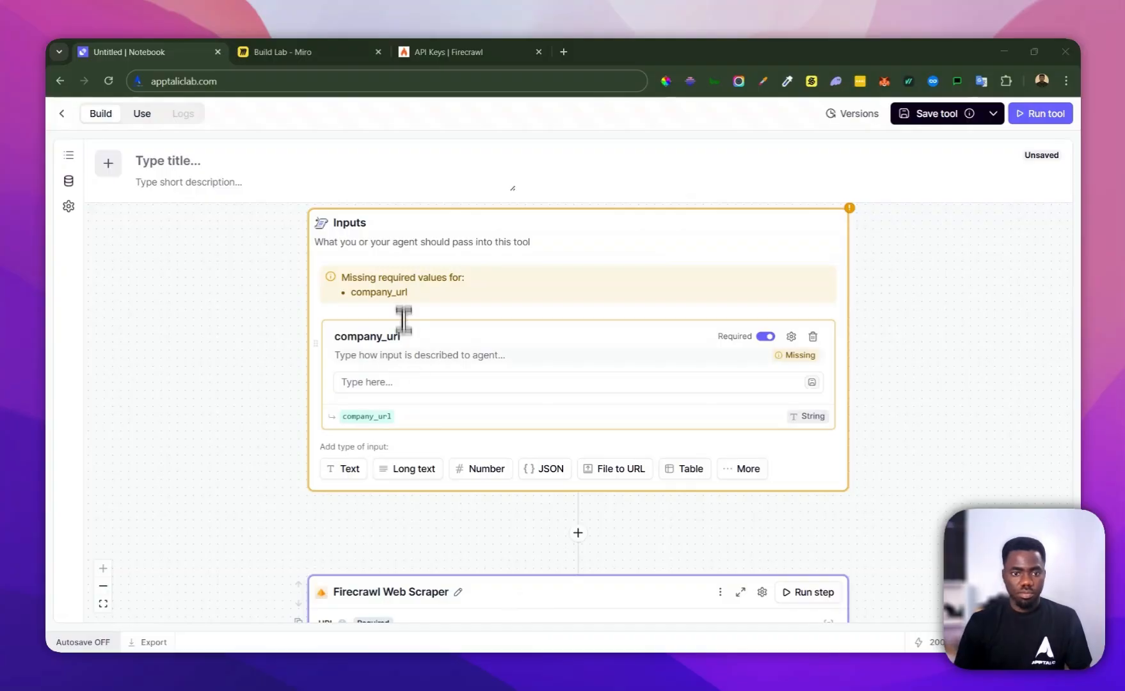
left_click(400, 382)
key("ctrl+v")
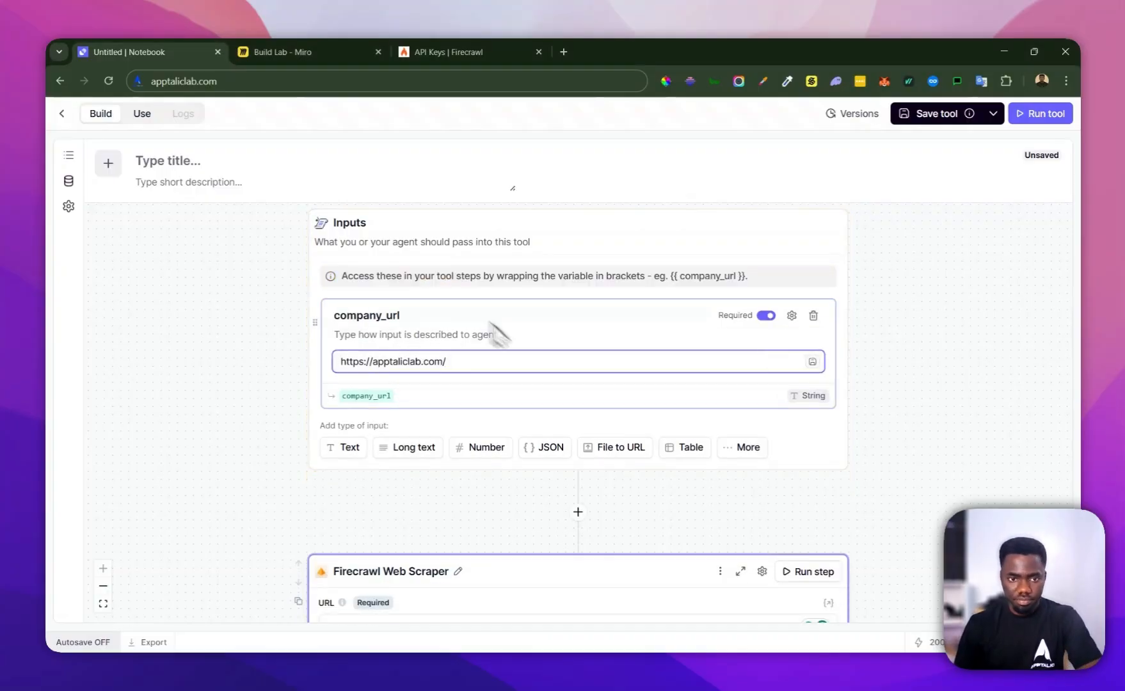
Run the Firecrawl Web Scraper step on its own with the test URL
scroll(467, 266, "down", 3)
scroll(668, 307, "up", 4)
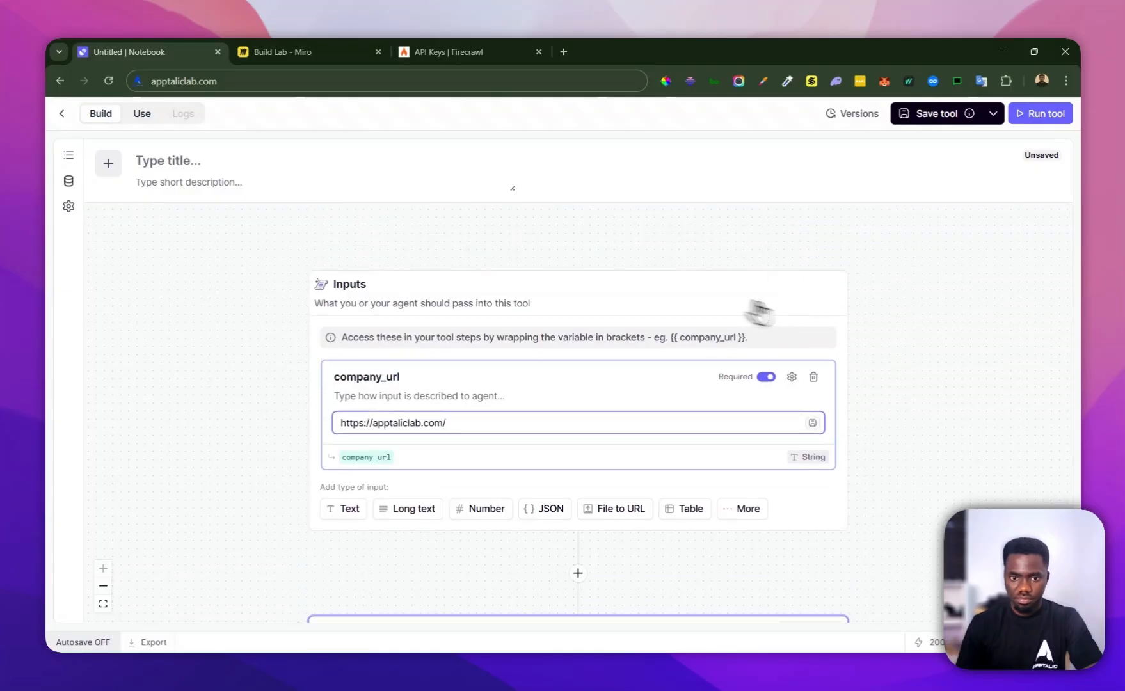
scroll(704, 301, "down", 4)
scroll(549, 434, "down", 2)
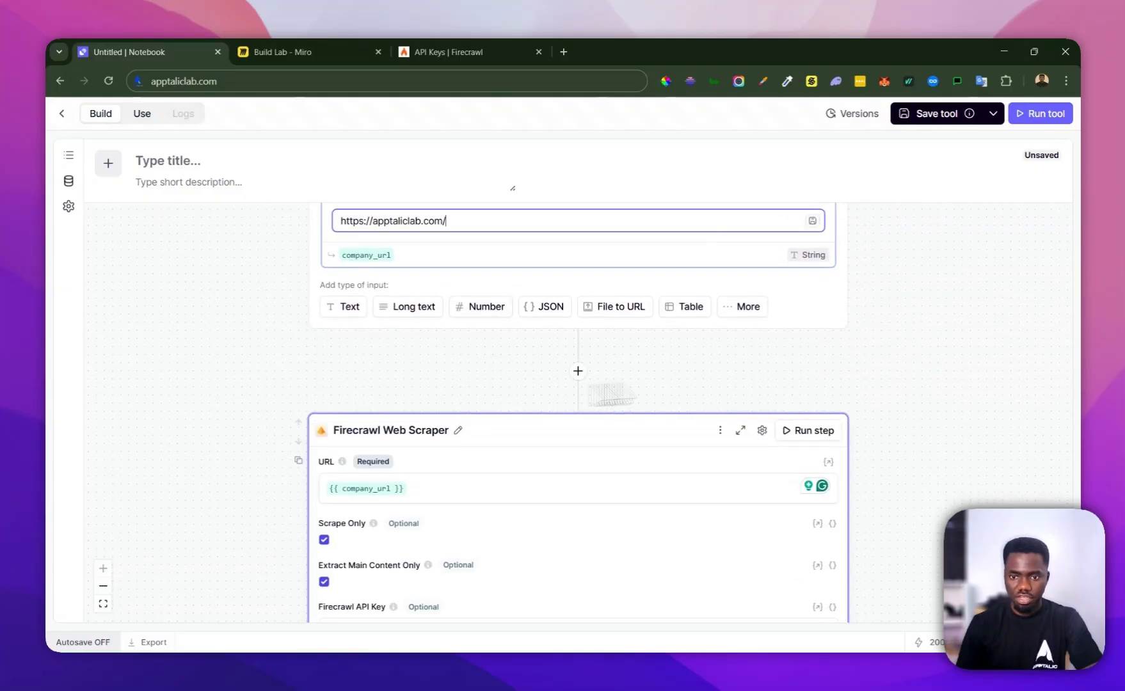
left_click(801, 431)
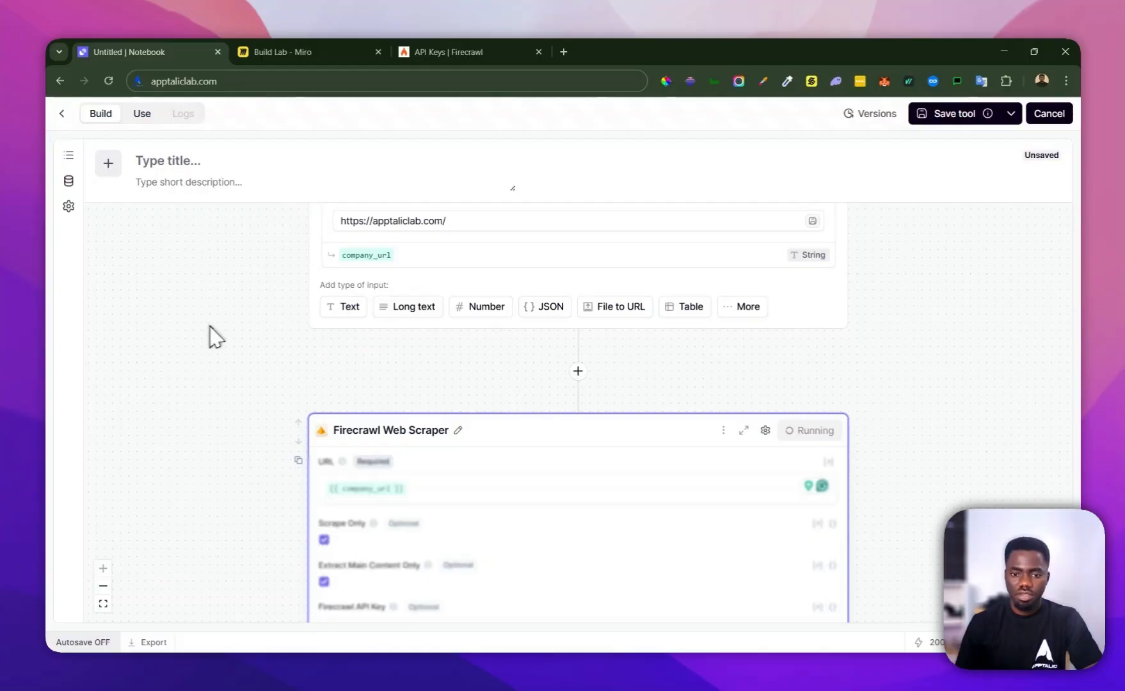
scroll(219, 338, "down", 12)
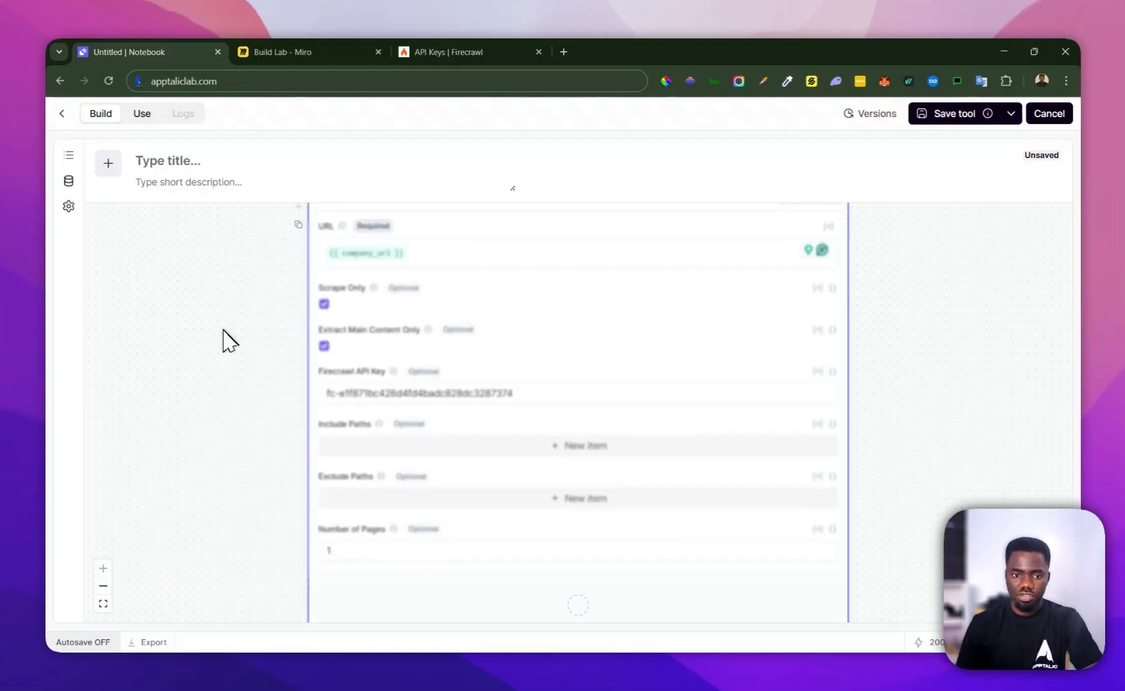
scroll(227, 345, "down", 1)
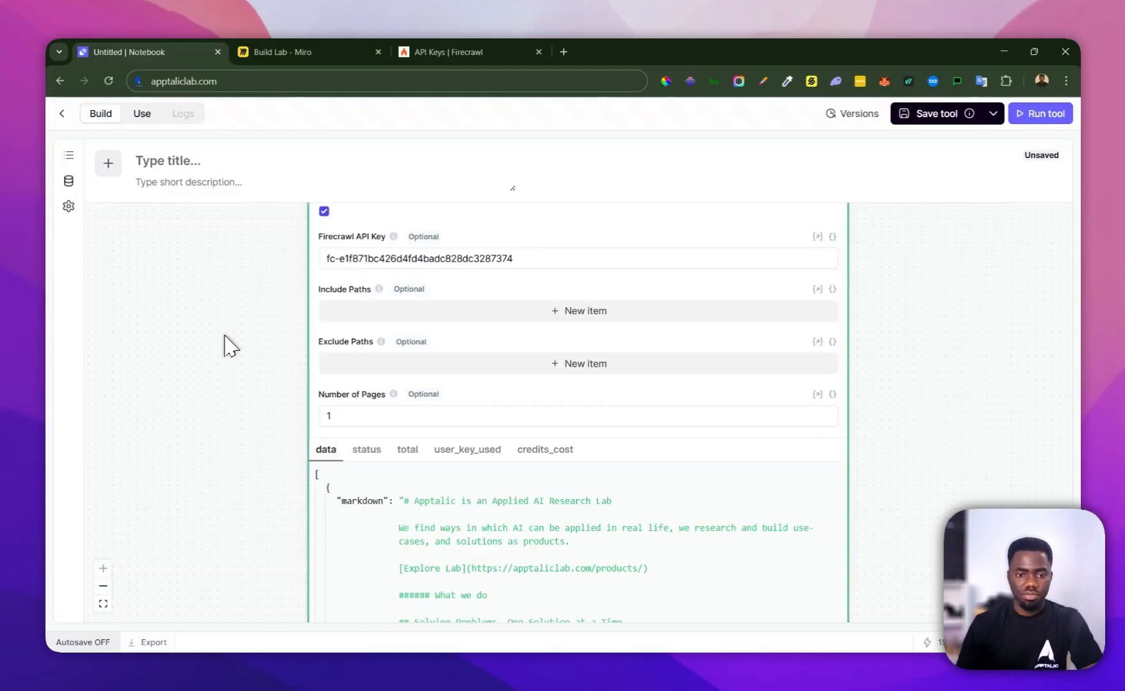
Examine the scraped website content in the scraper's result and in the fully expanded tool output
scroll(228, 352, "down", 5)
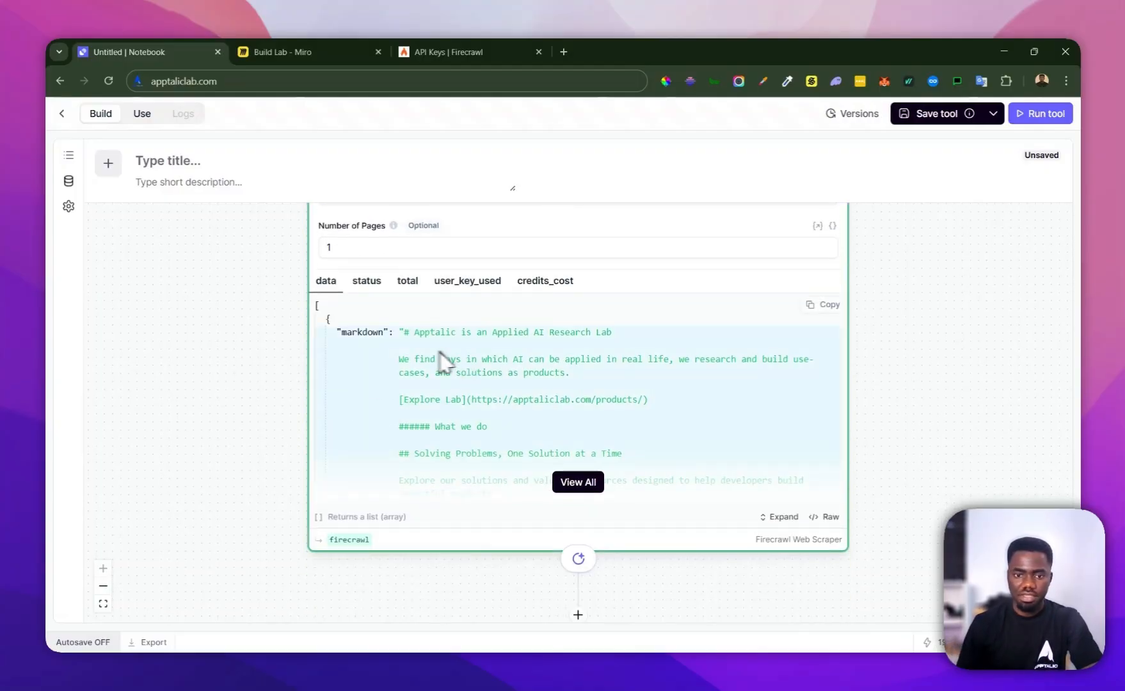
scroll(441, 362, "down", 2)
scroll(447, 322, "down", 4)
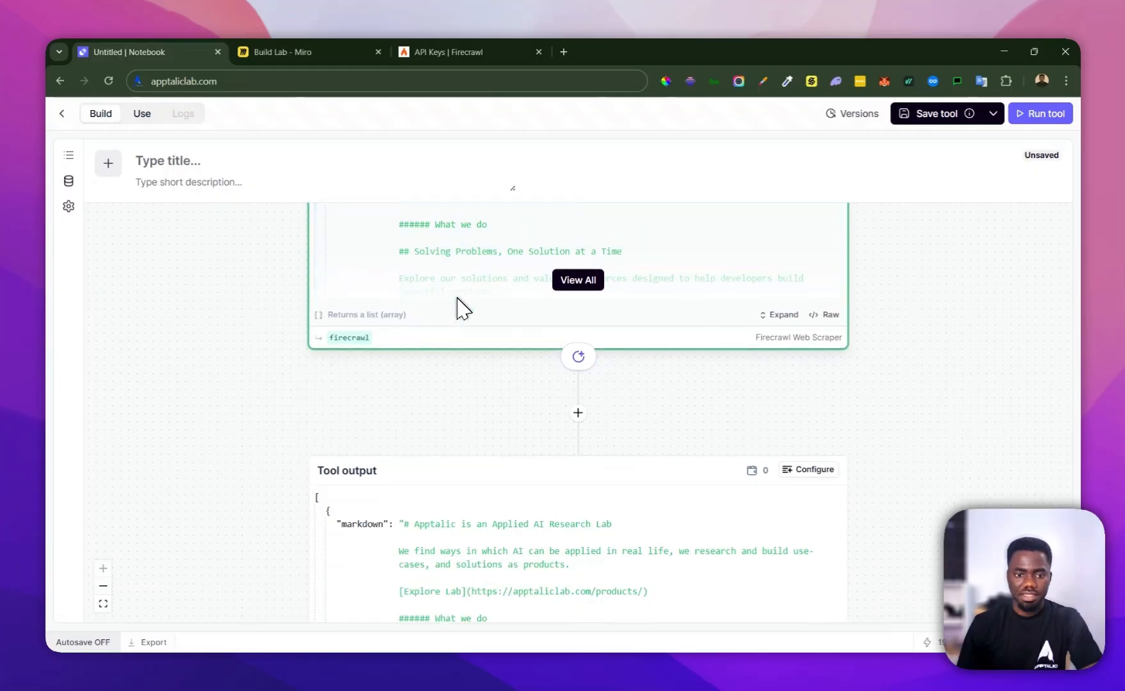
scroll(441, 384, "down", 5)
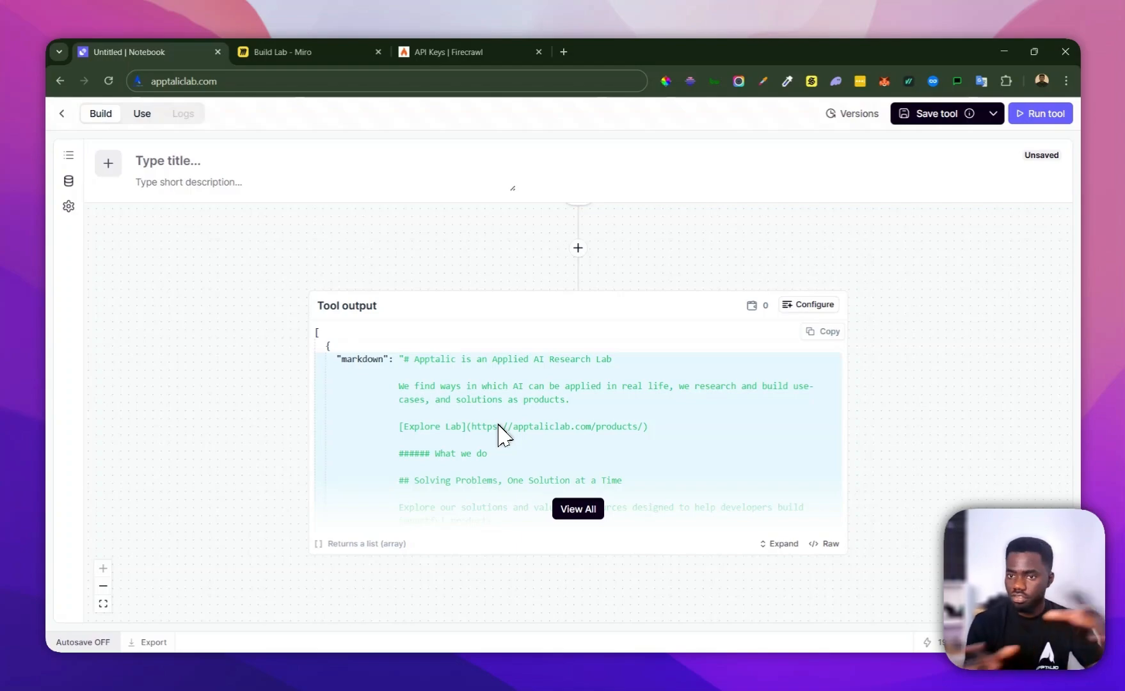
left_click(577, 509)
scroll(448, 448, "down", 5)
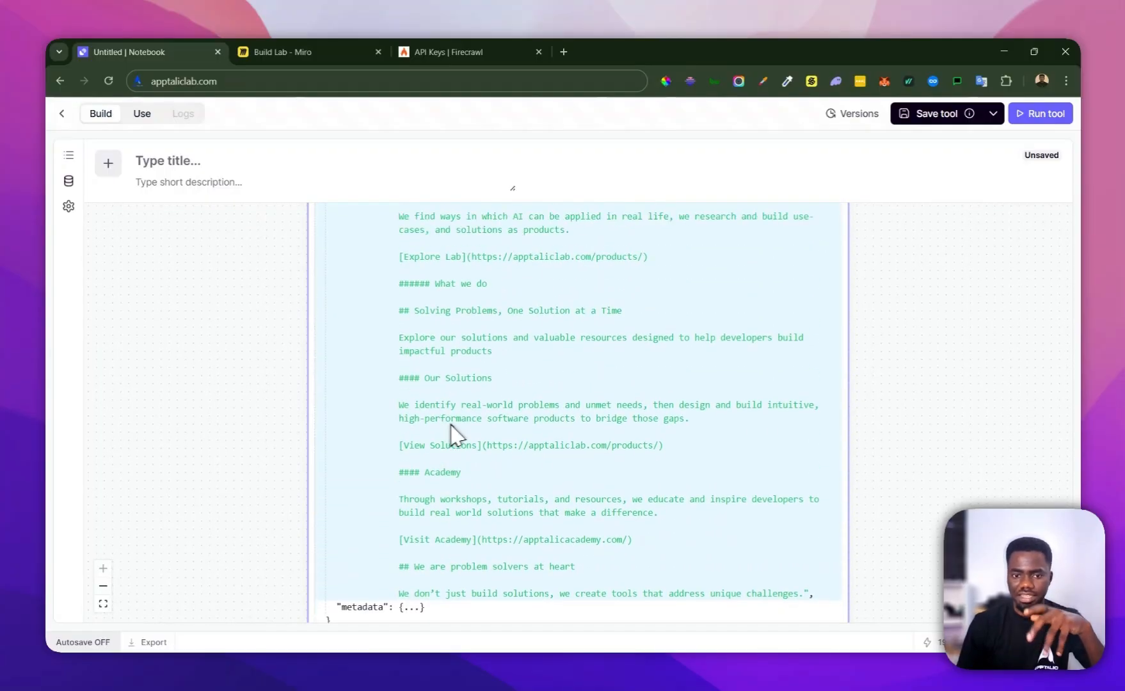
scroll(451, 426, "up", 5)
scroll(378, 377, "down", 6)
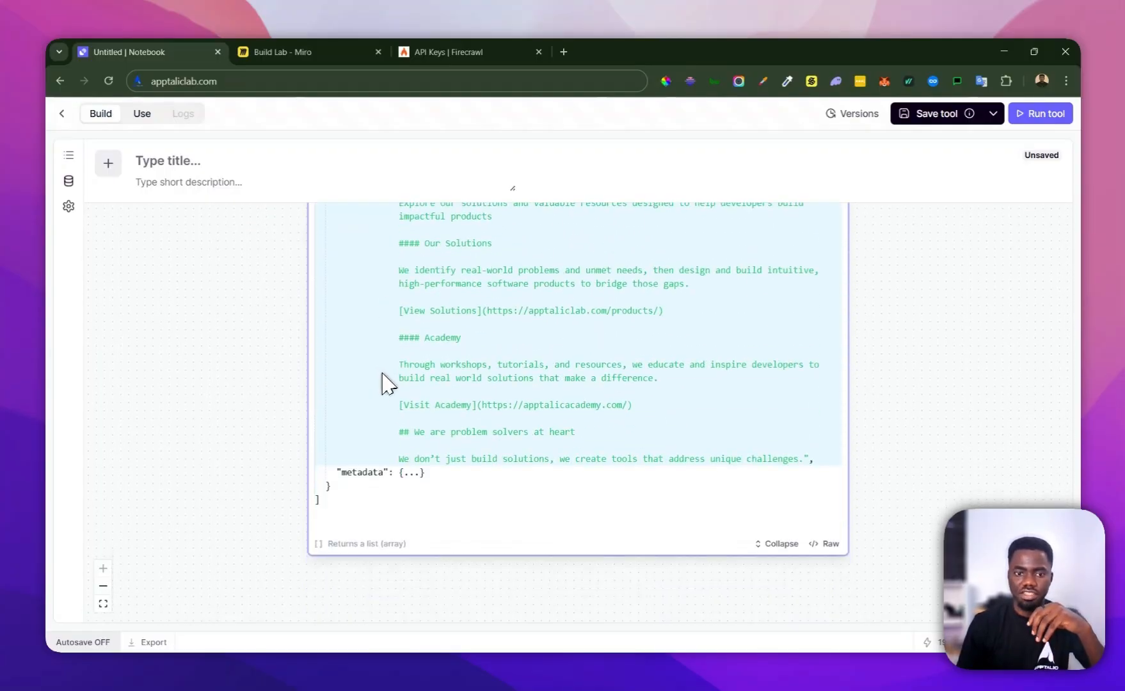
scroll(499, 493, "up", 6)
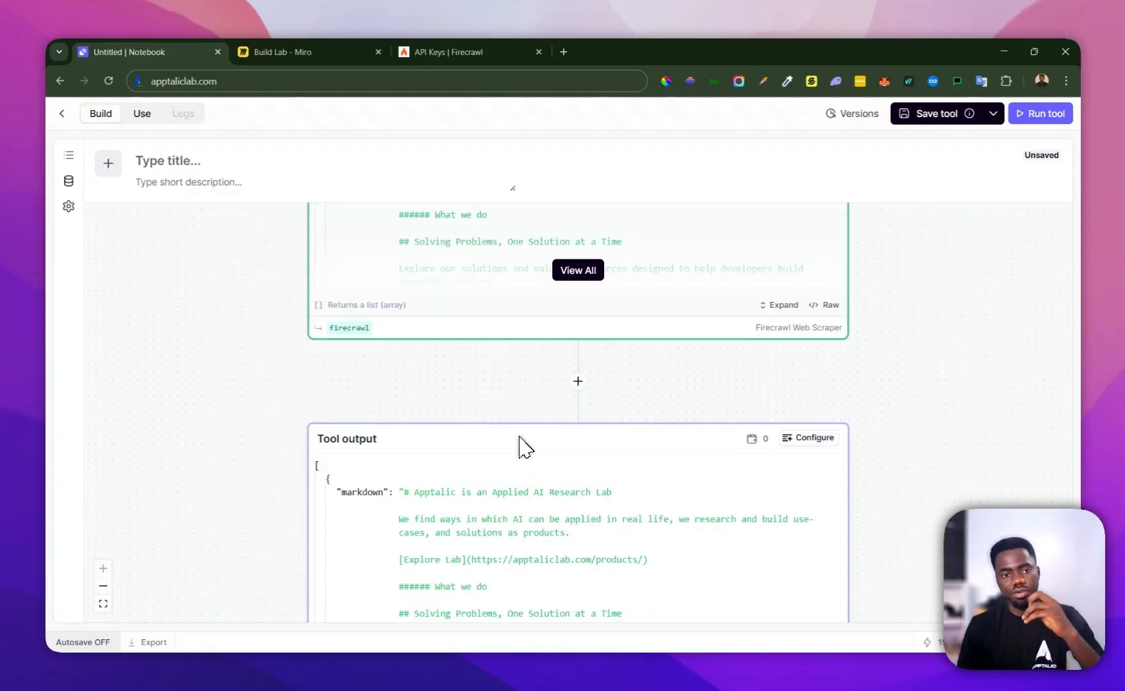
scroll(534, 451, "down", 4)
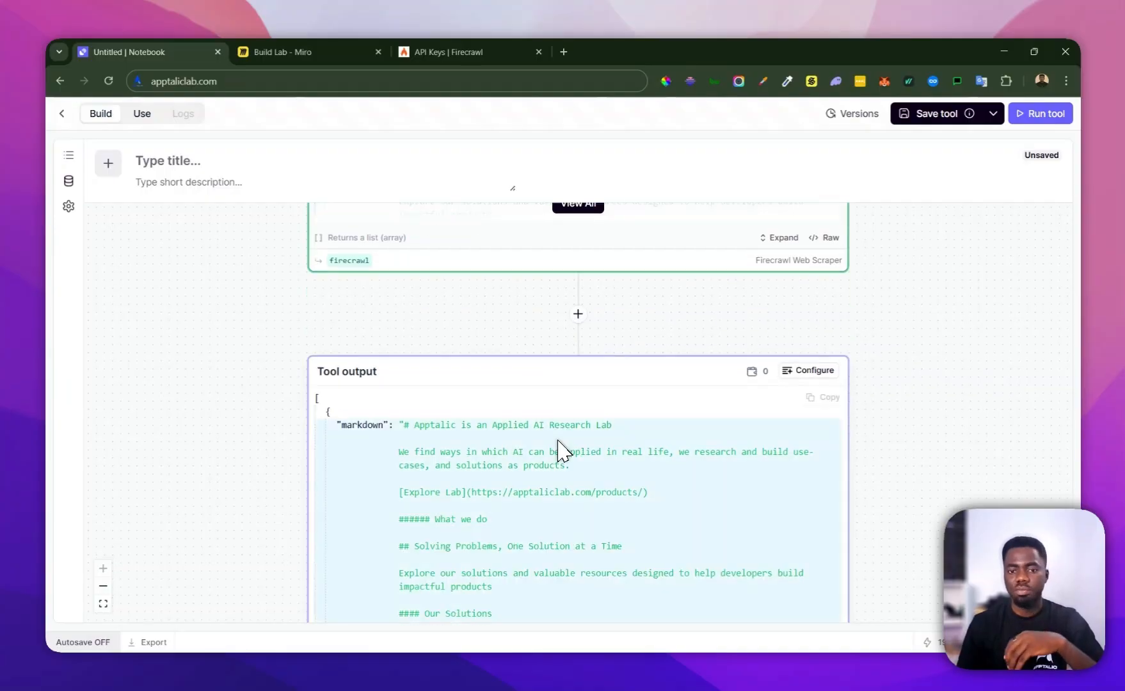
scroll(561, 447, "down", 4)
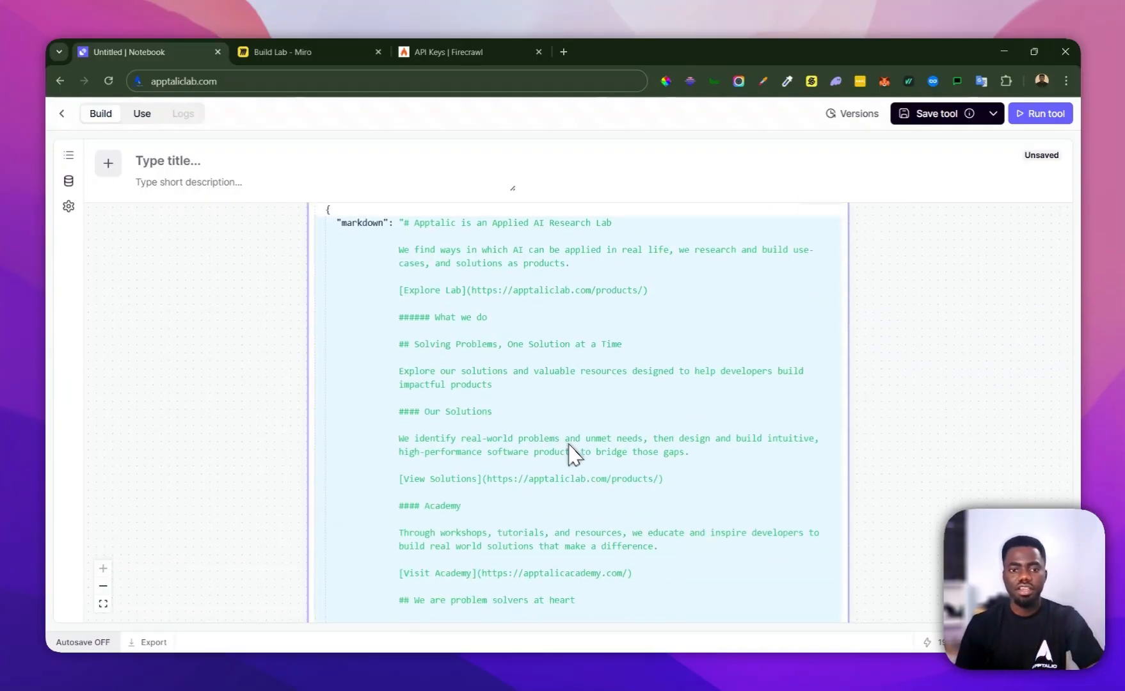
scroll(549, 456, "up", 15)
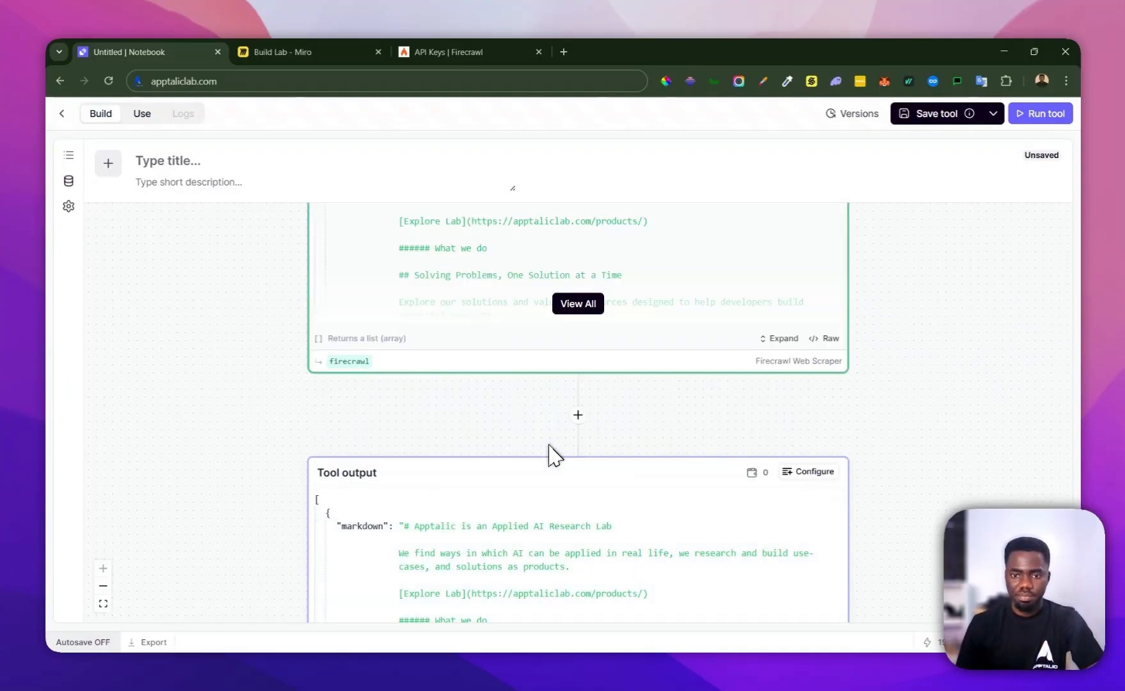
scroll(562, 437, "down", 1)
scroll(550, 436, "up", 6)
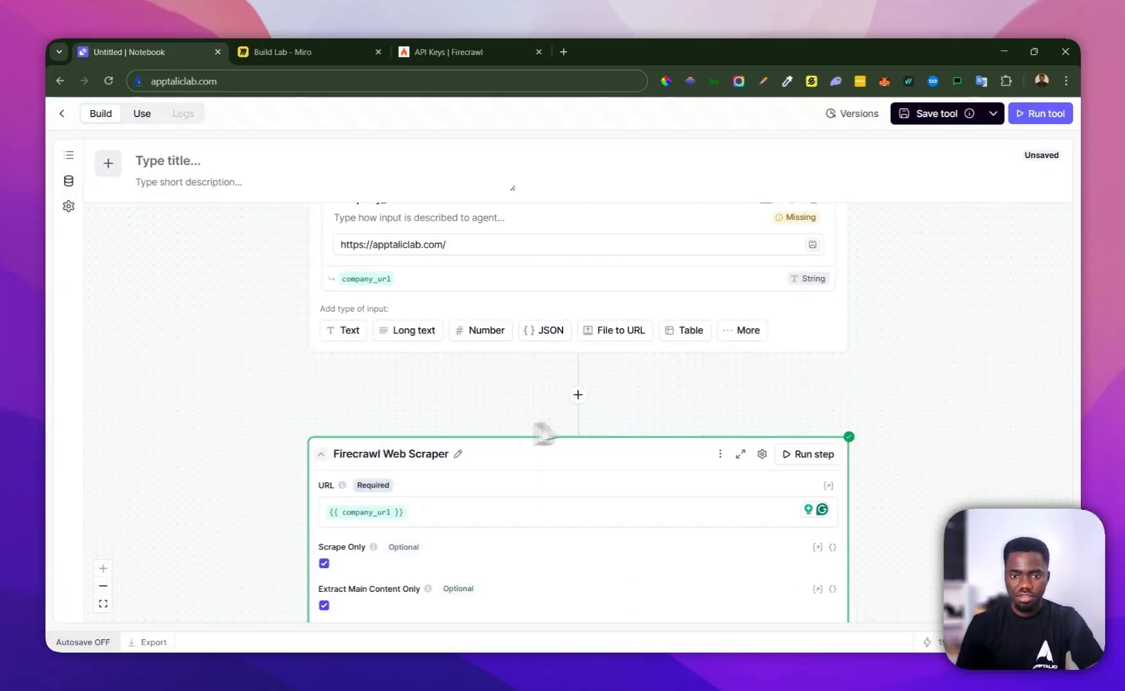
left_click(583, 462)
scroll(531, 422, "down", 2)
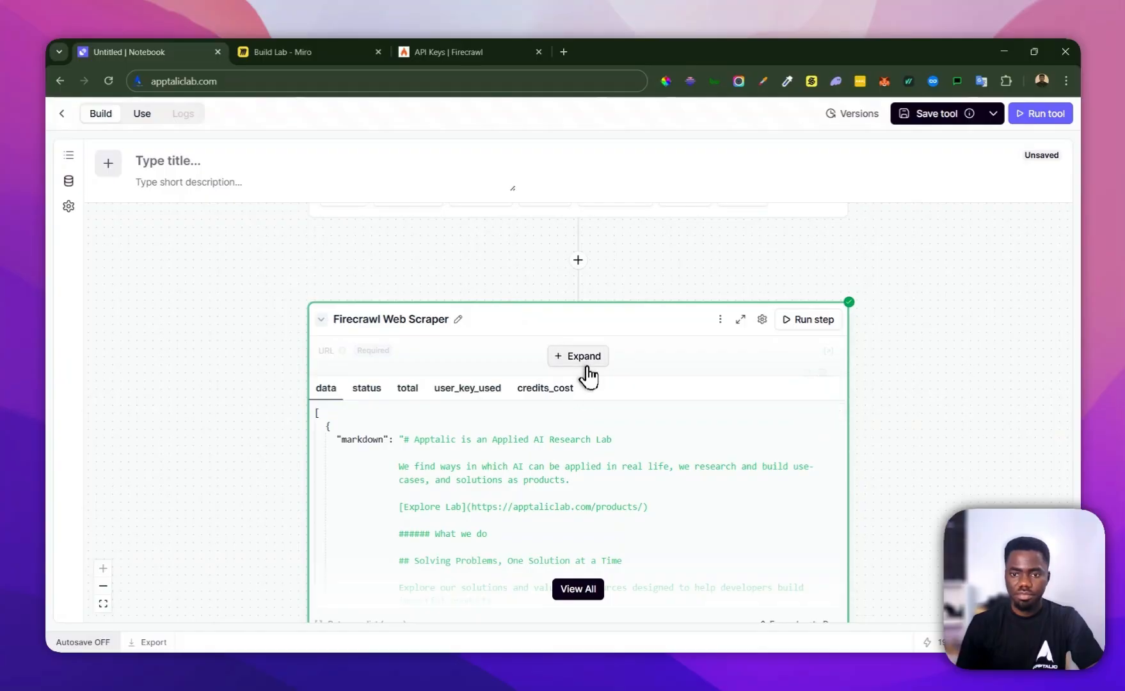
left_click(581, 358)
Add an LLM step directly after the Firecrawl Web Scraper step
scroll(585, 377, "down", 4)
scroll(584, 386, "down", 3)
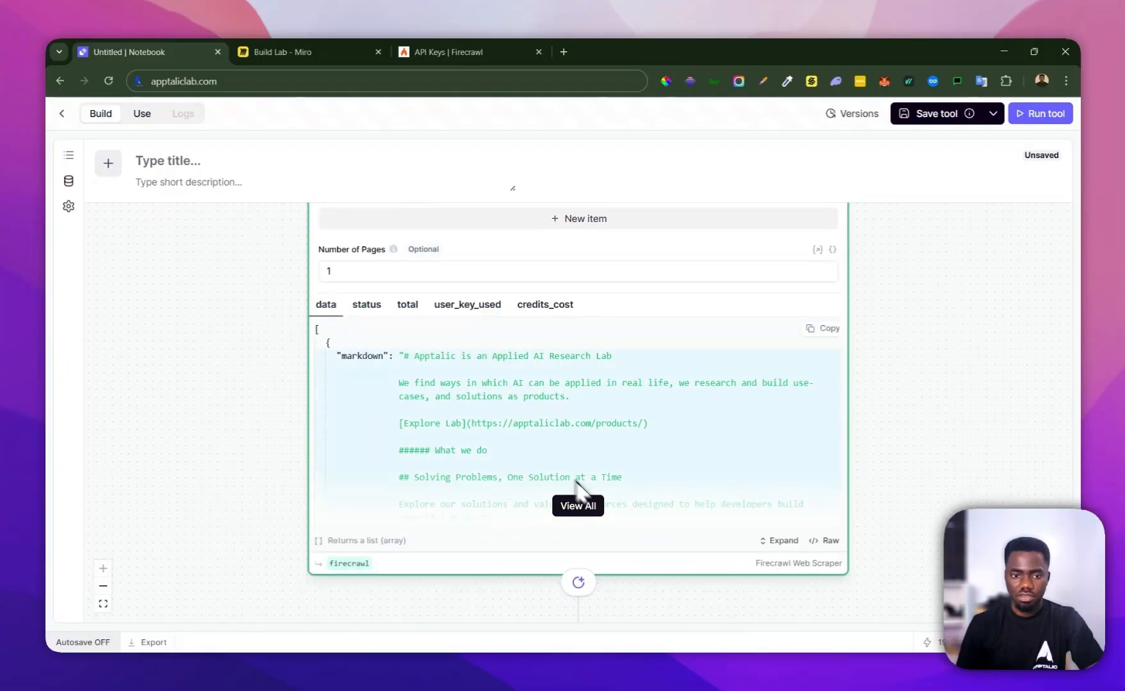
scroll(578, 484, "down", 5)
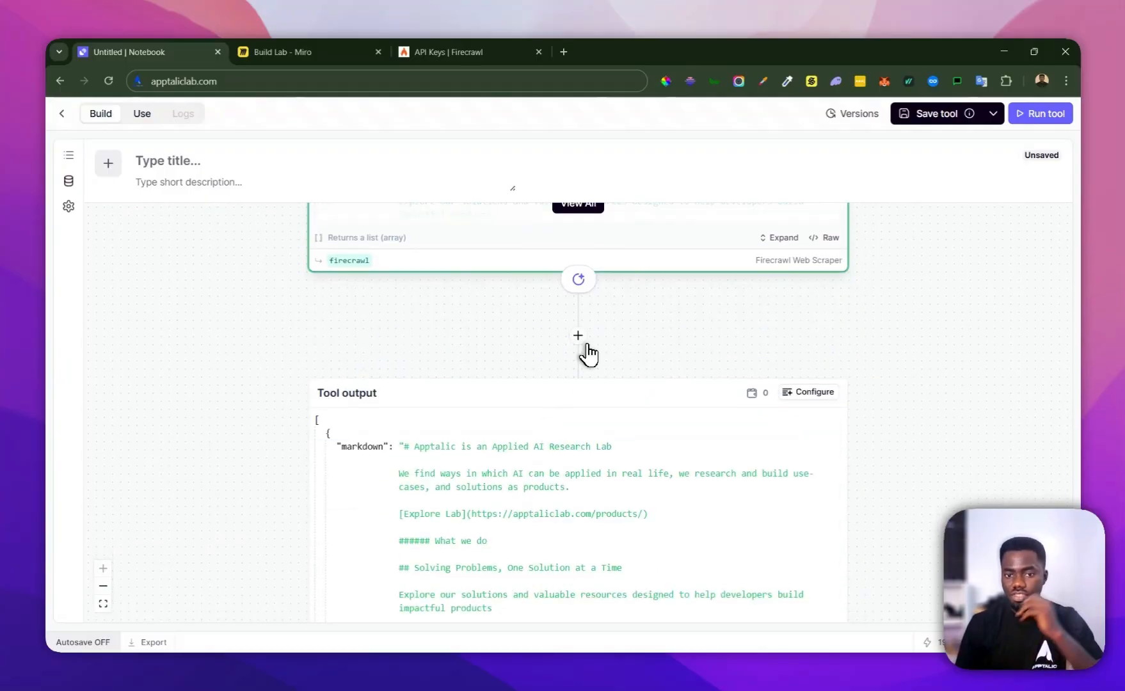
left_click(578, 336)
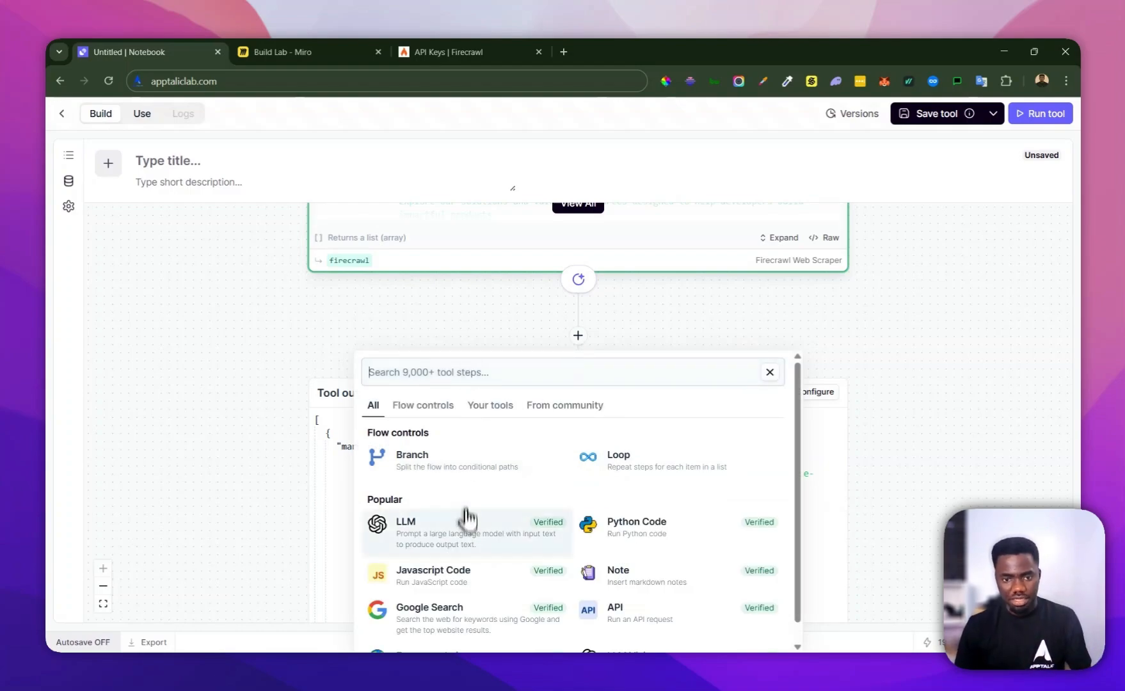
left_click(467, 534)
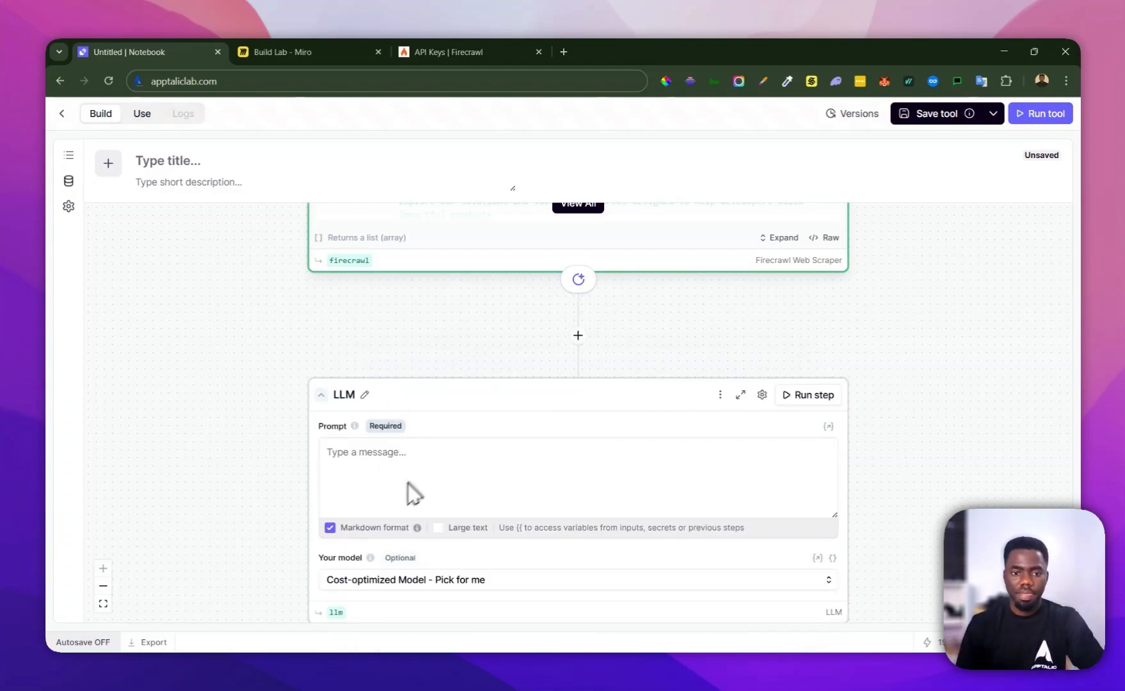
Browse the models offered for the LLM step in the Pick for me and Performance optimized groups
left_click(408, 459)
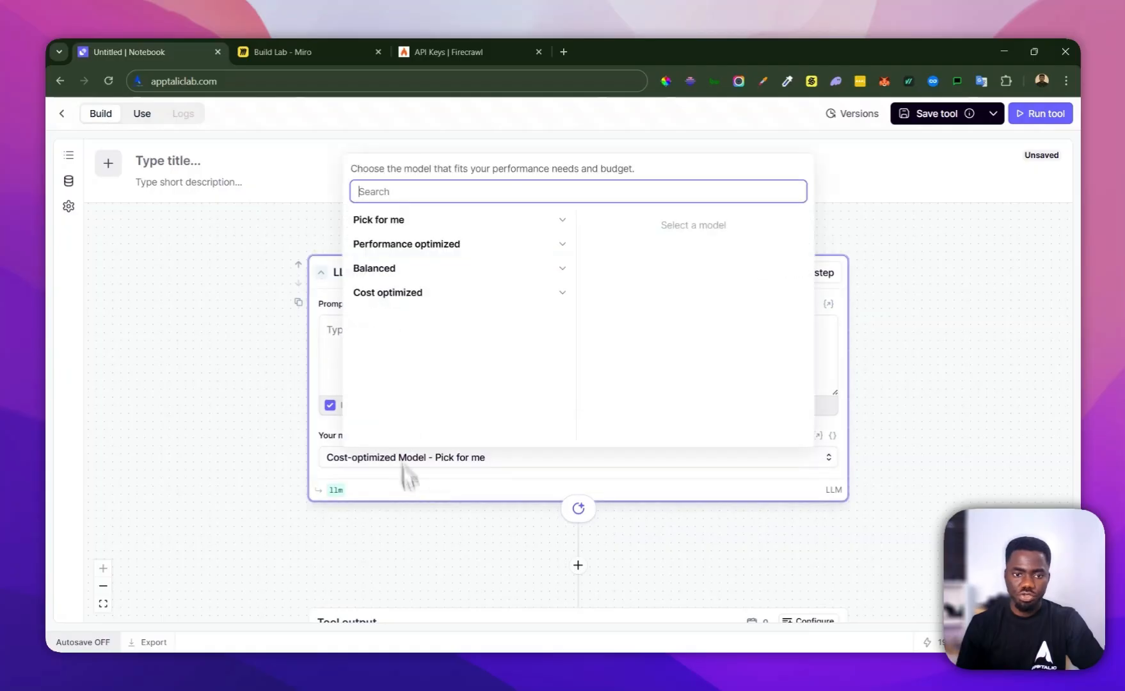
left_click(470, 224)
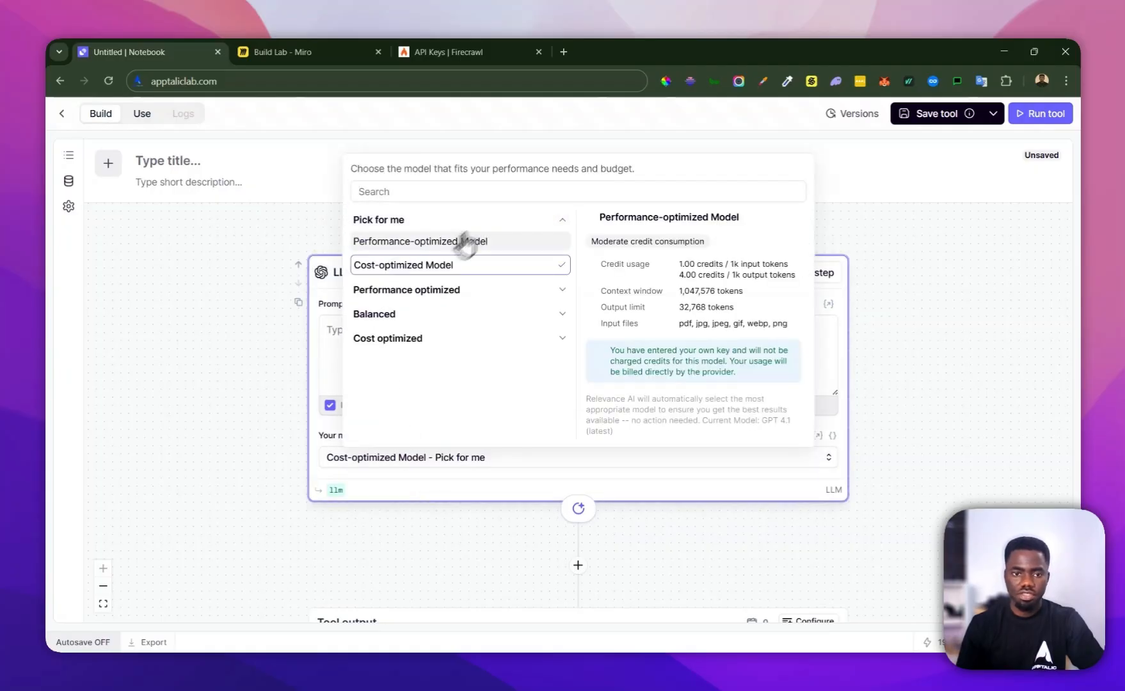
left_click(480, 223)
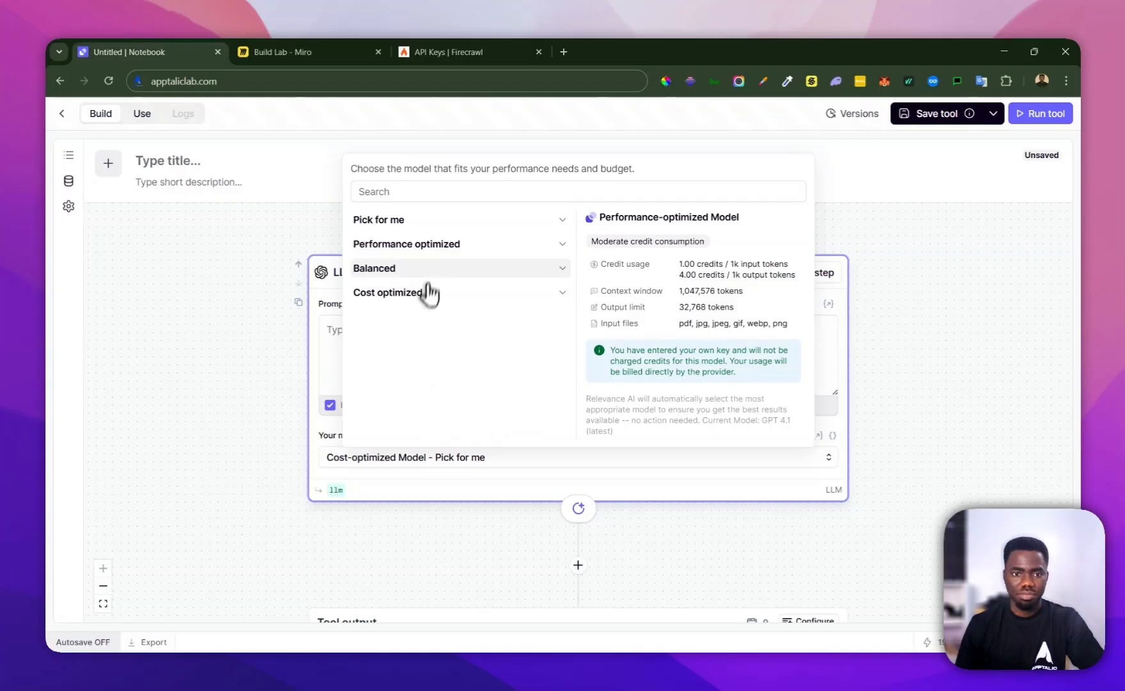
left_click(437, 258)
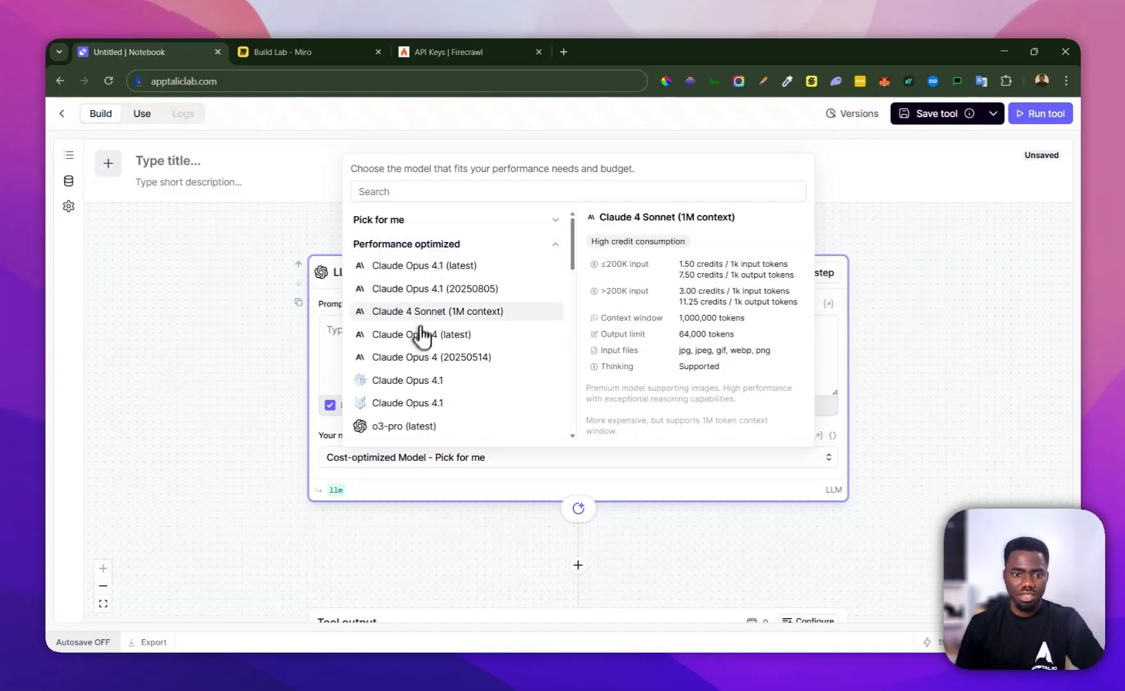
scroll(422, 330, "down", 3)
scroll(423, 323, "down", 2)
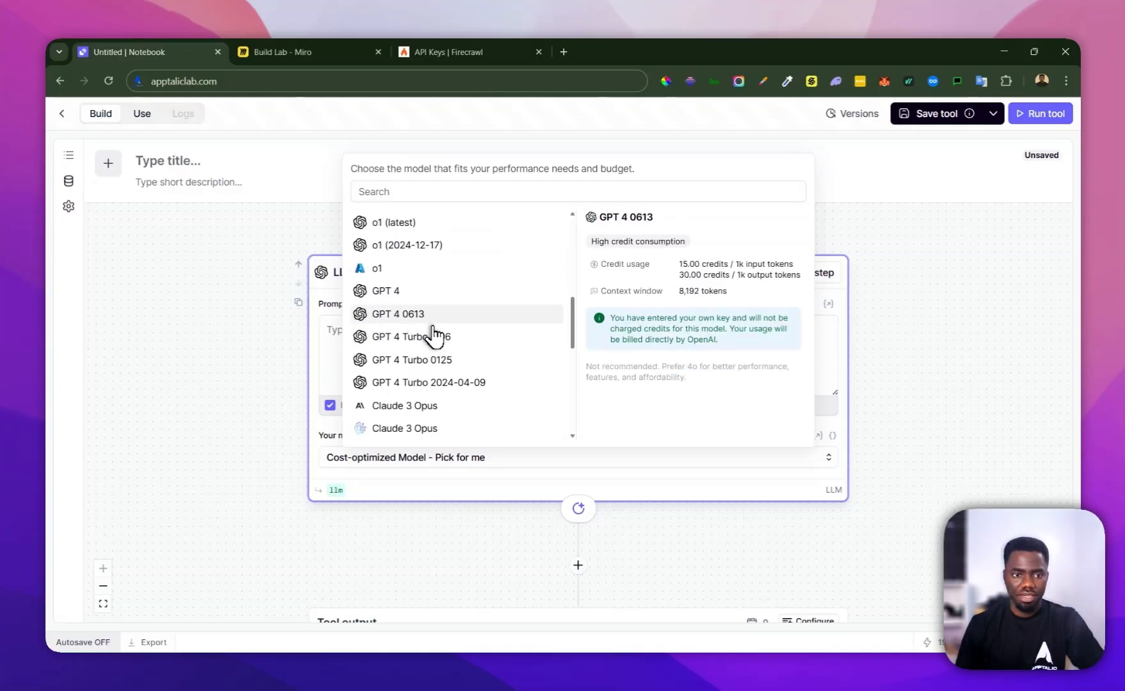
scroll(430, 324, "down", 3)
scroll(434, 319, "down", 3)
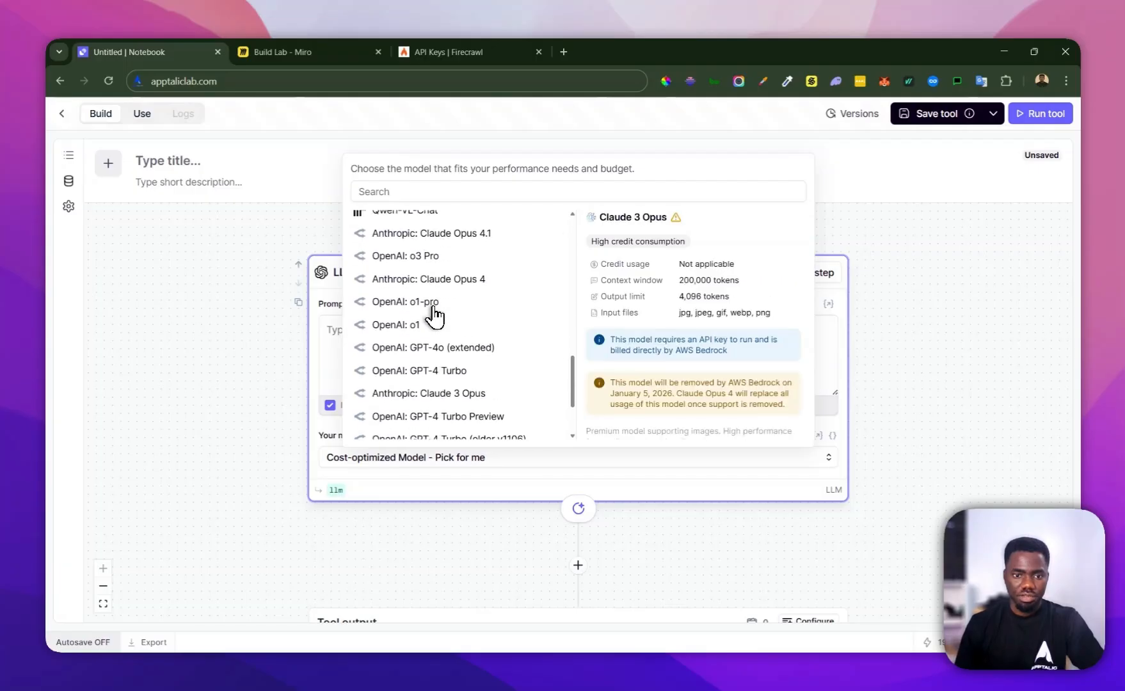
scroll(433, 317, "up", 2)
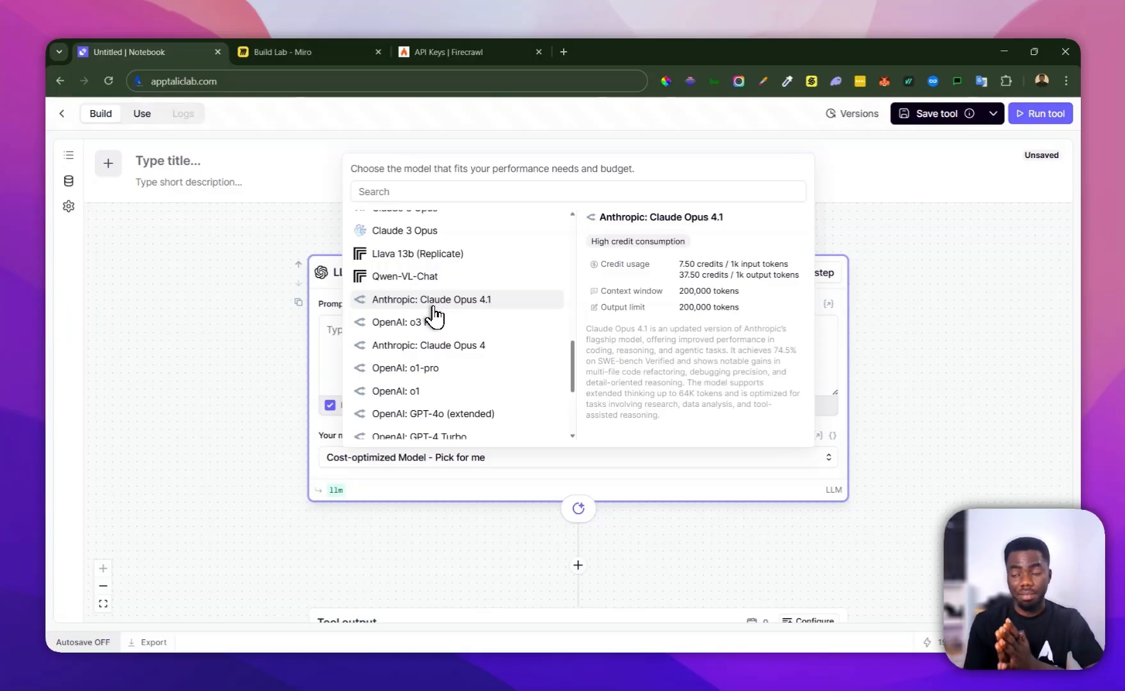
scroll(445, 371, "down", 2)
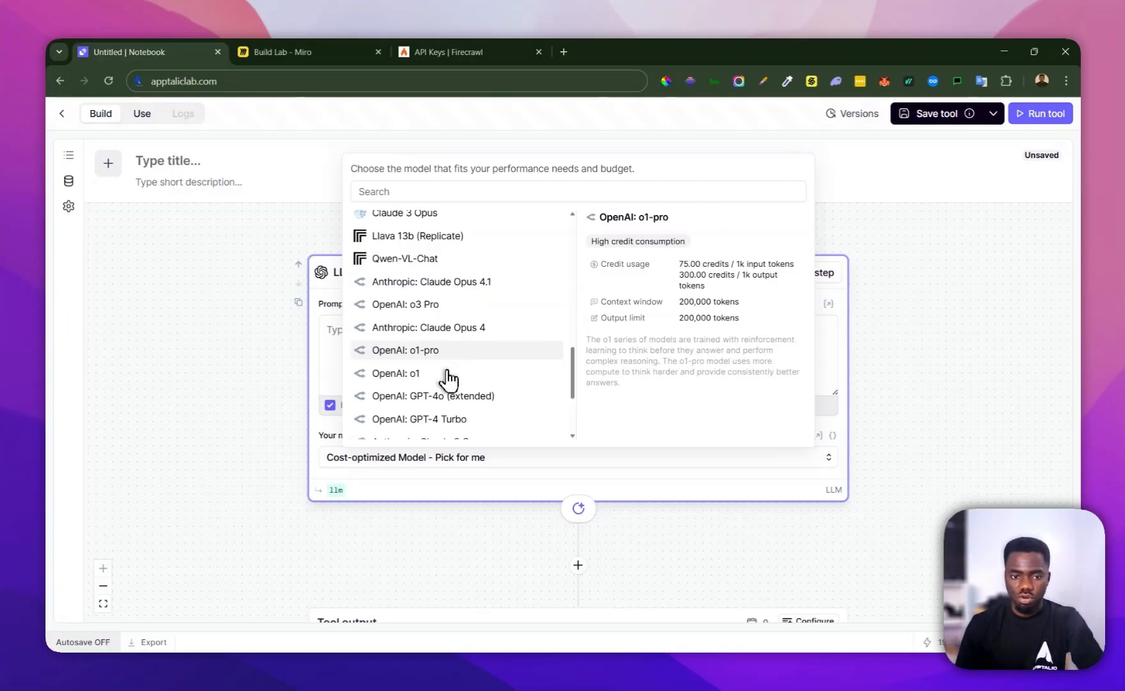
left_click(318, 362)
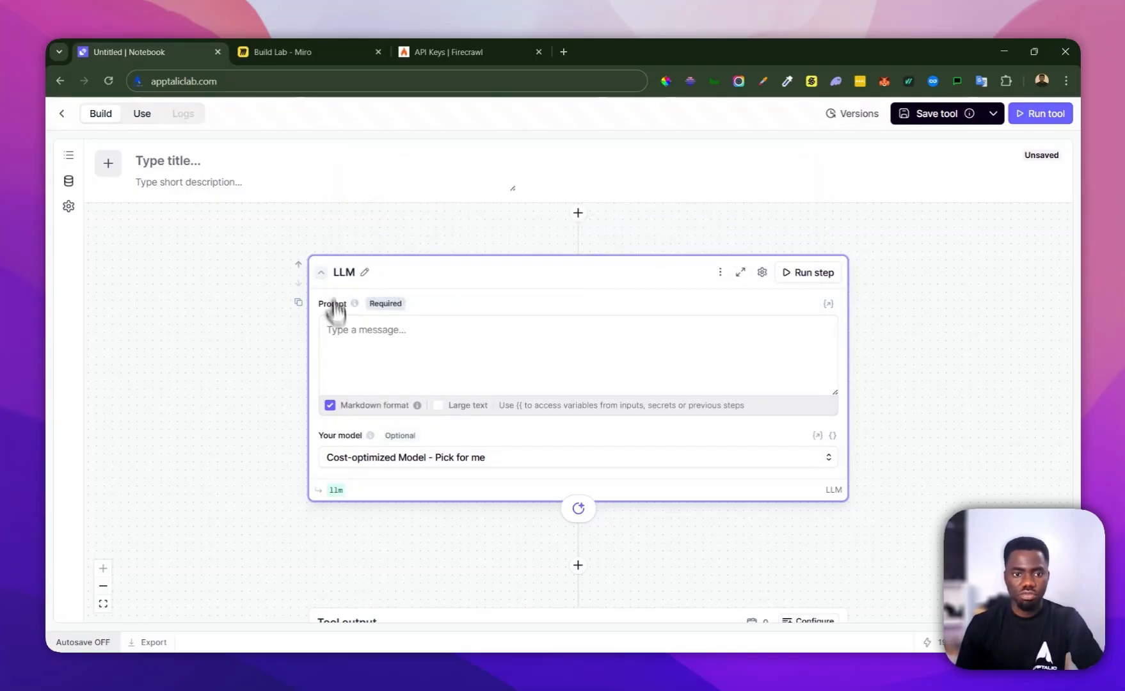
Search the API keys in the tool settings for "open" and locate the OpenAI API Key (Master) field
left_click(79, 212)
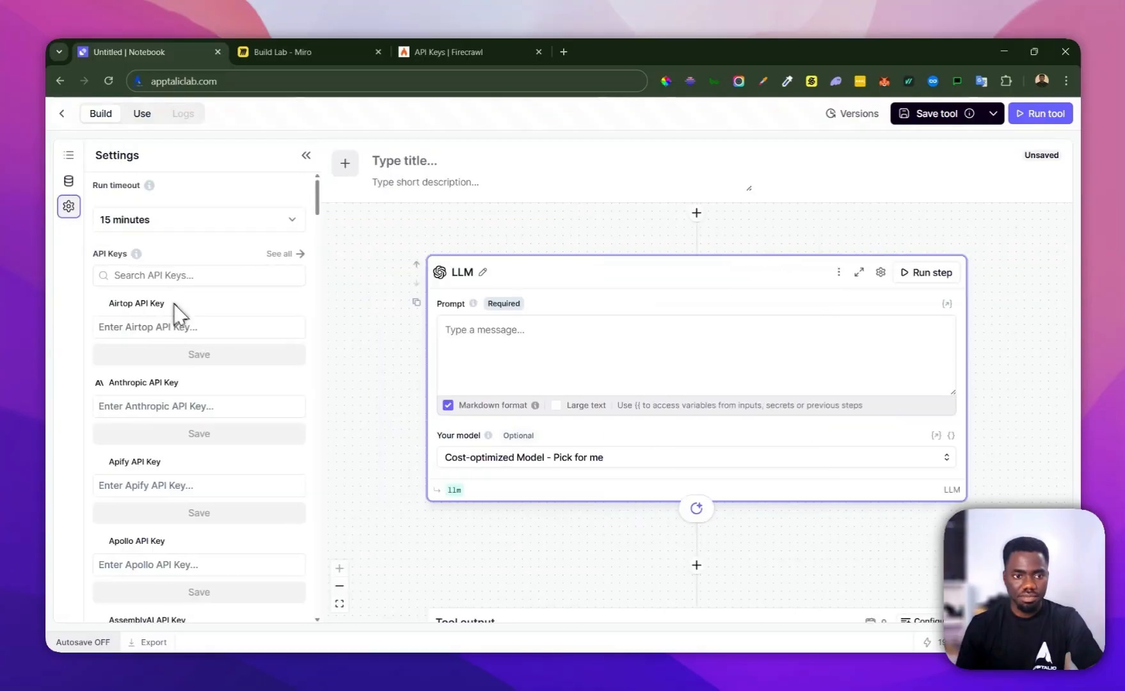
scroll(176, 313, "down", 4)
scroll(174, 317, "down", 20)
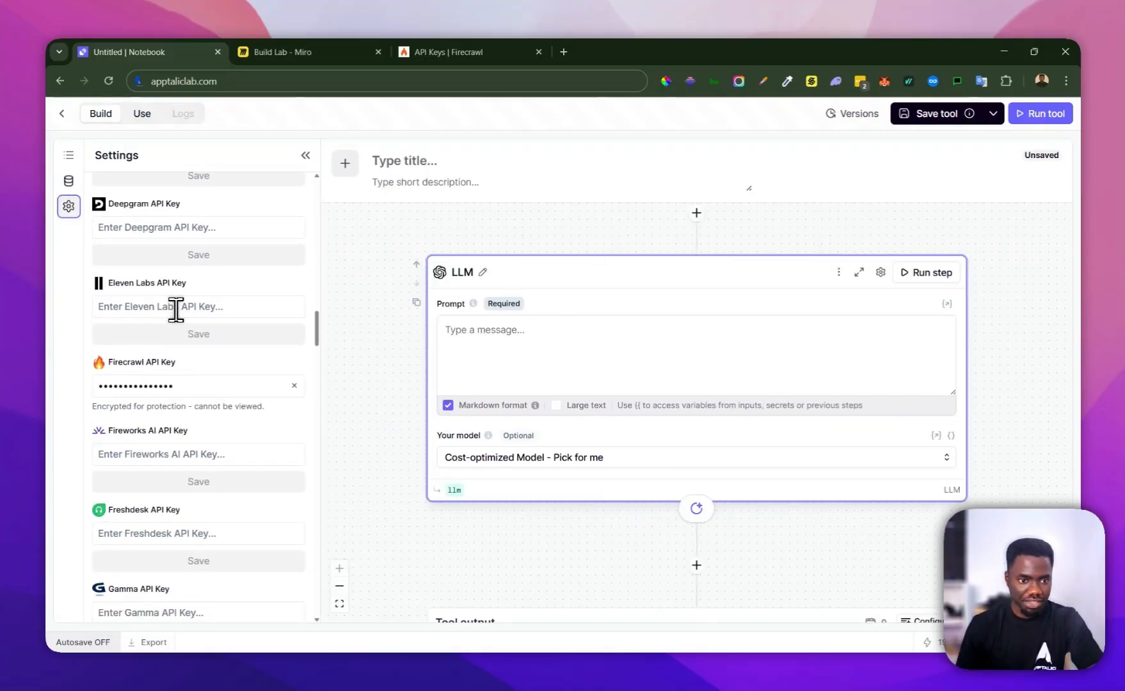
scroll(176, 309, "down", 5)
scroll(176, 313, "up", 10)
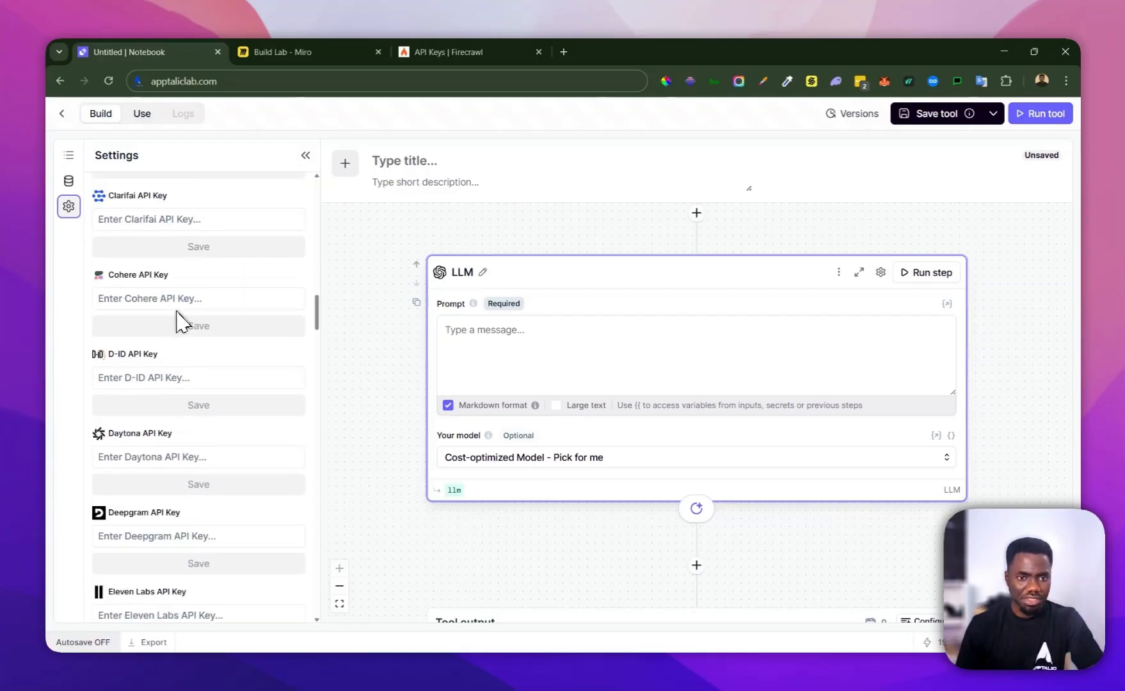
scroll(183, 320, "up", 15)
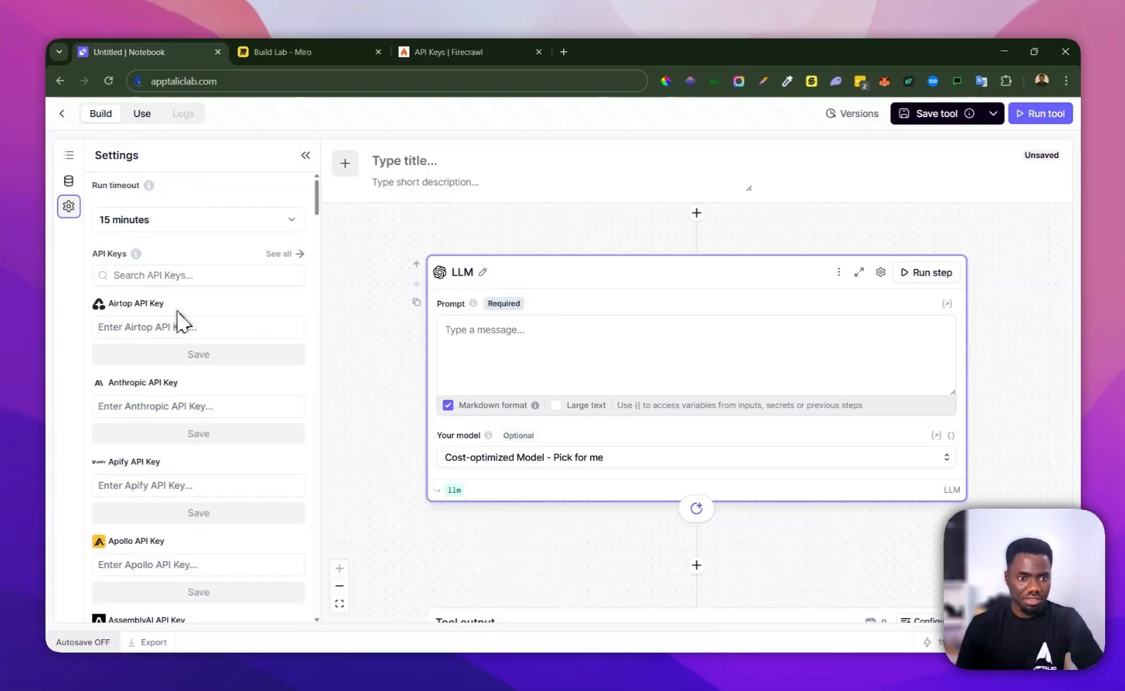
left_click(184, 275)
type("opn")
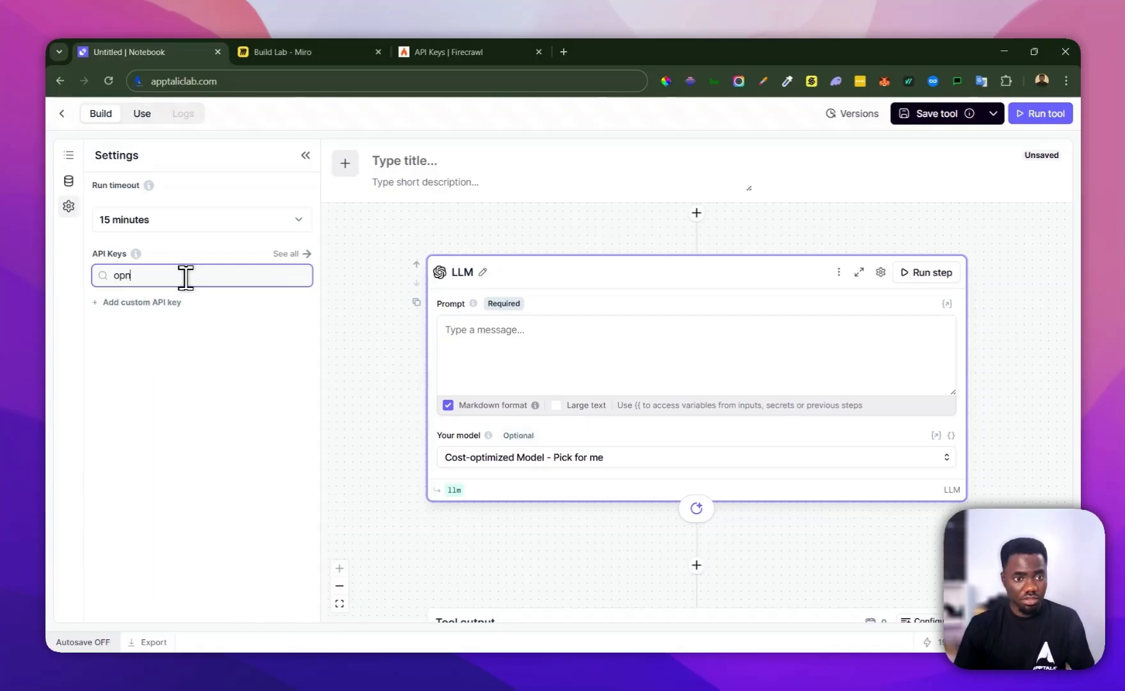
key("BackSpace")
type("en")
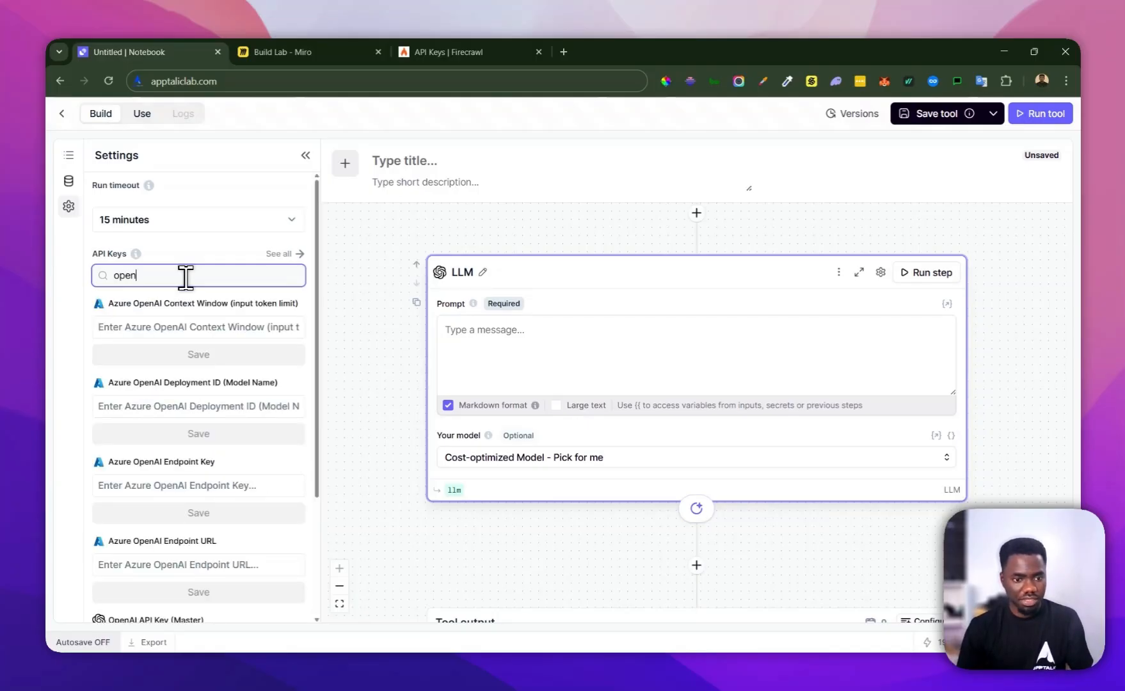
scroll(167, 320, "down", 3)
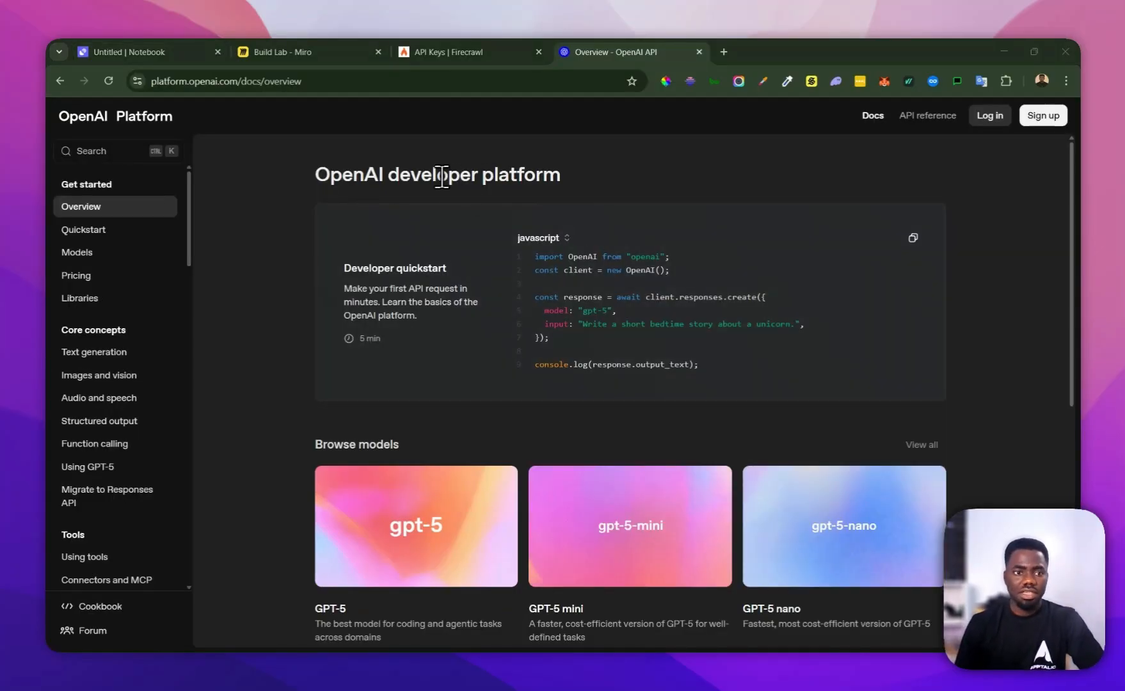
Log in to the OpenAI Platform and open the API keys page in the organization settings
left_click(990, 116)
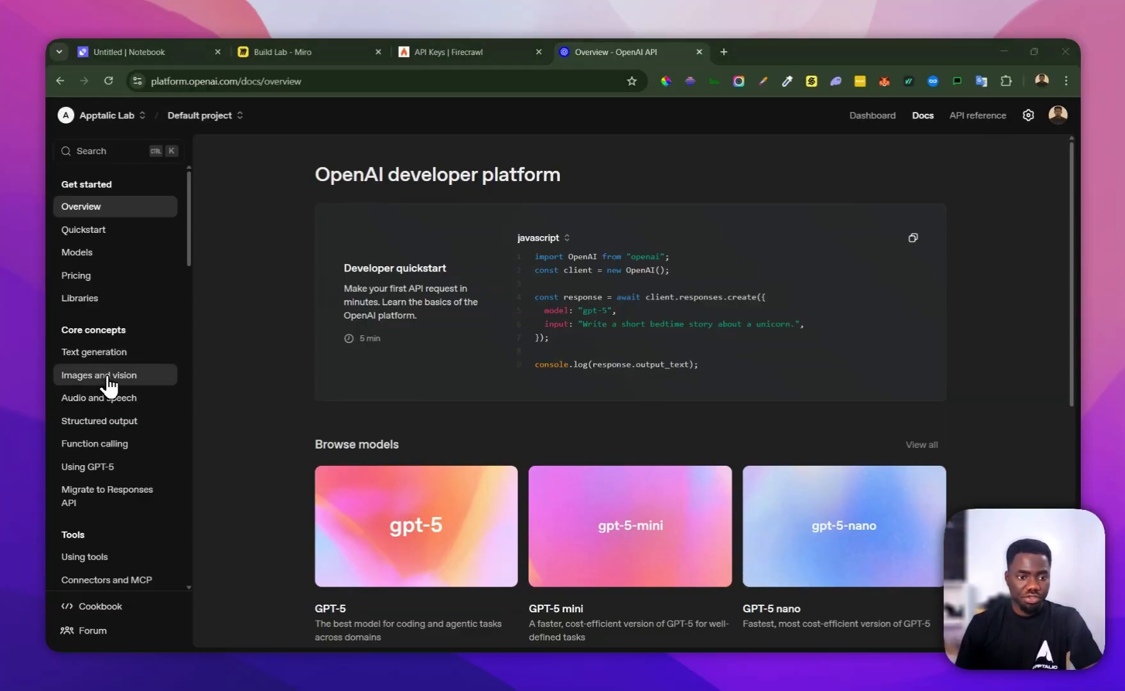
scroll(113, 384, "down", 1)
left_click(1028, 116)
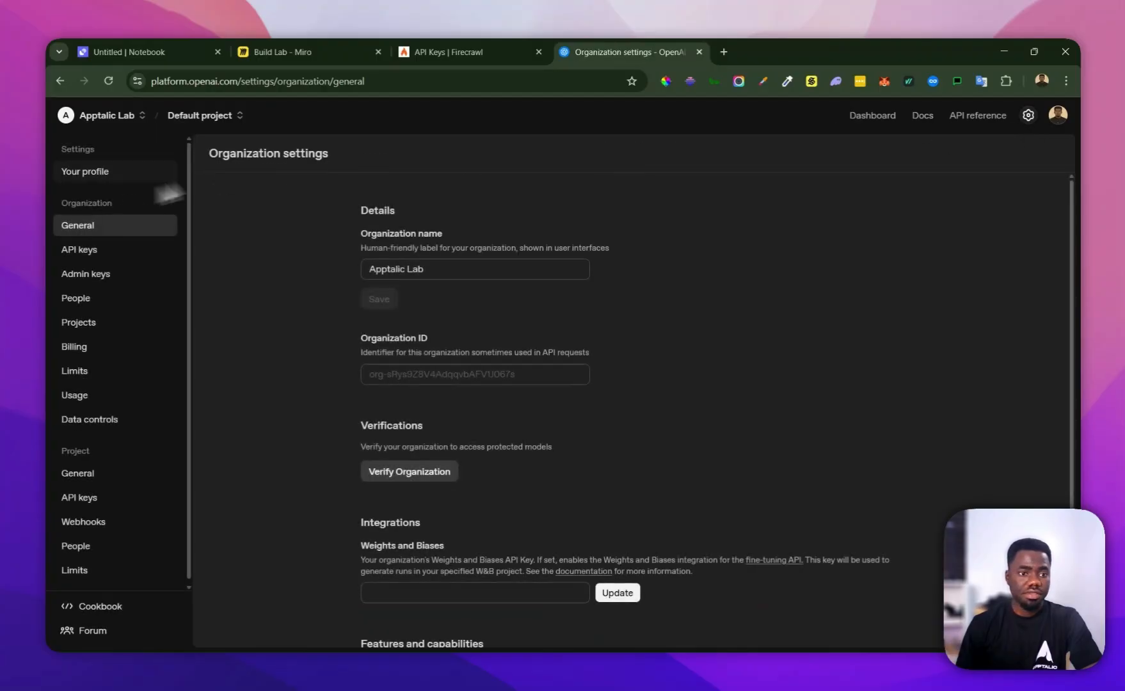
left_click(84, 257)
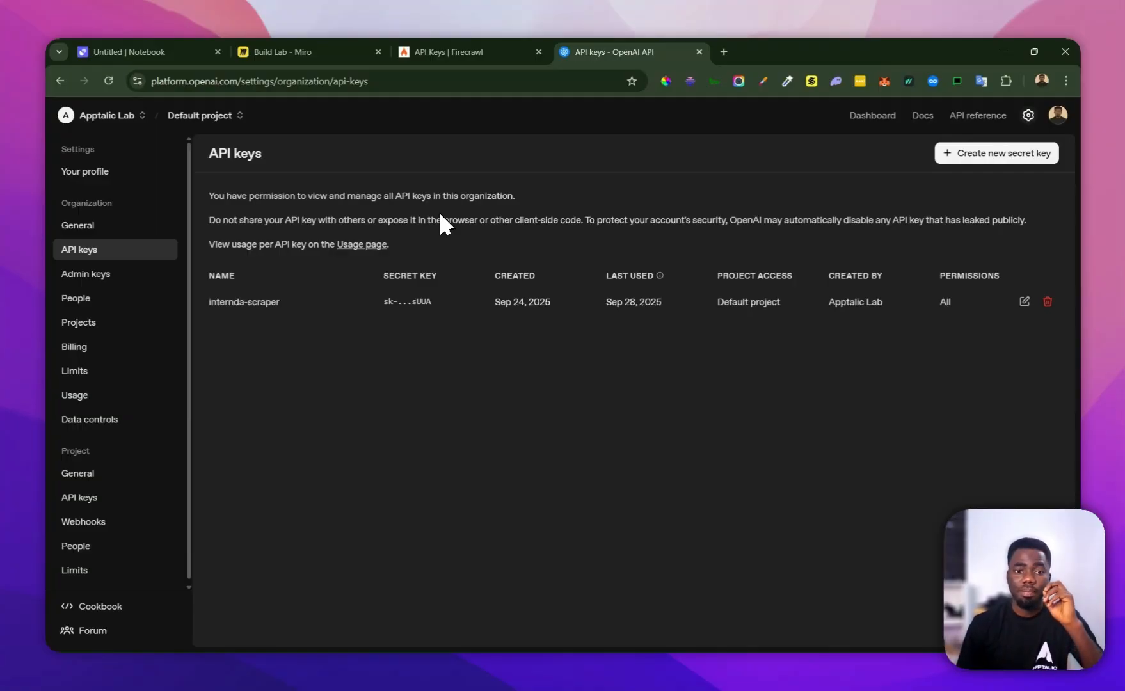
Check the billing credit balance of the Apptalic Lab and Personal organizations and view the Personal organization's API keys
left_click(69, 346)
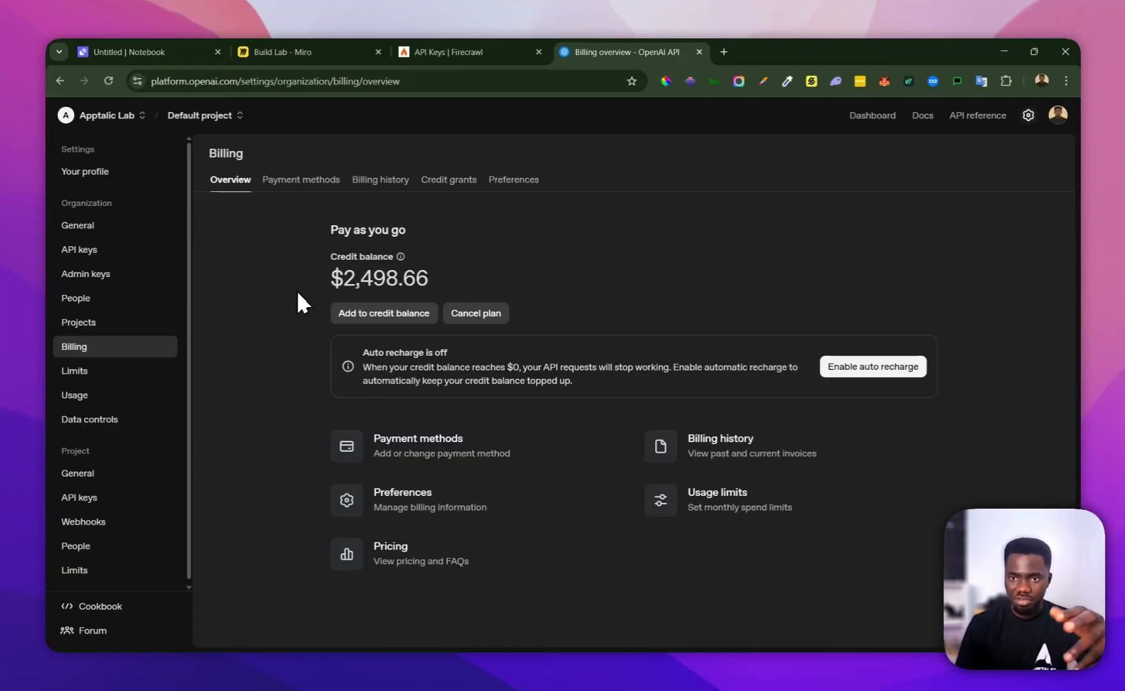
left_click(131, 117)
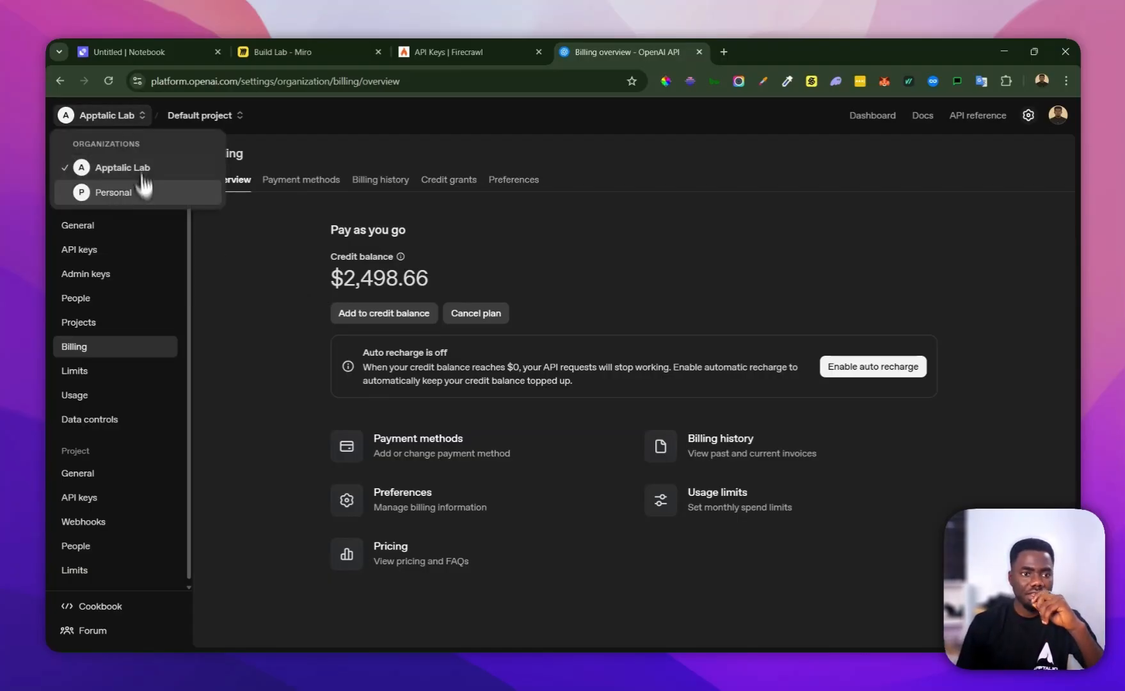
left_click(142, 191)
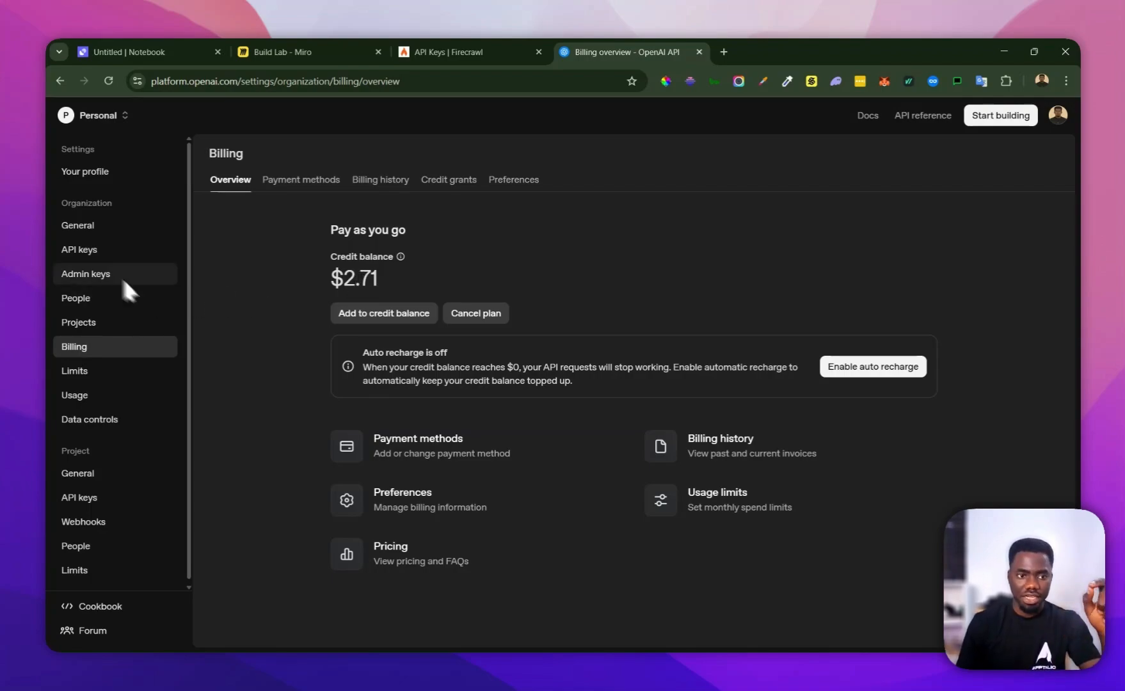
left_click(99, 254)
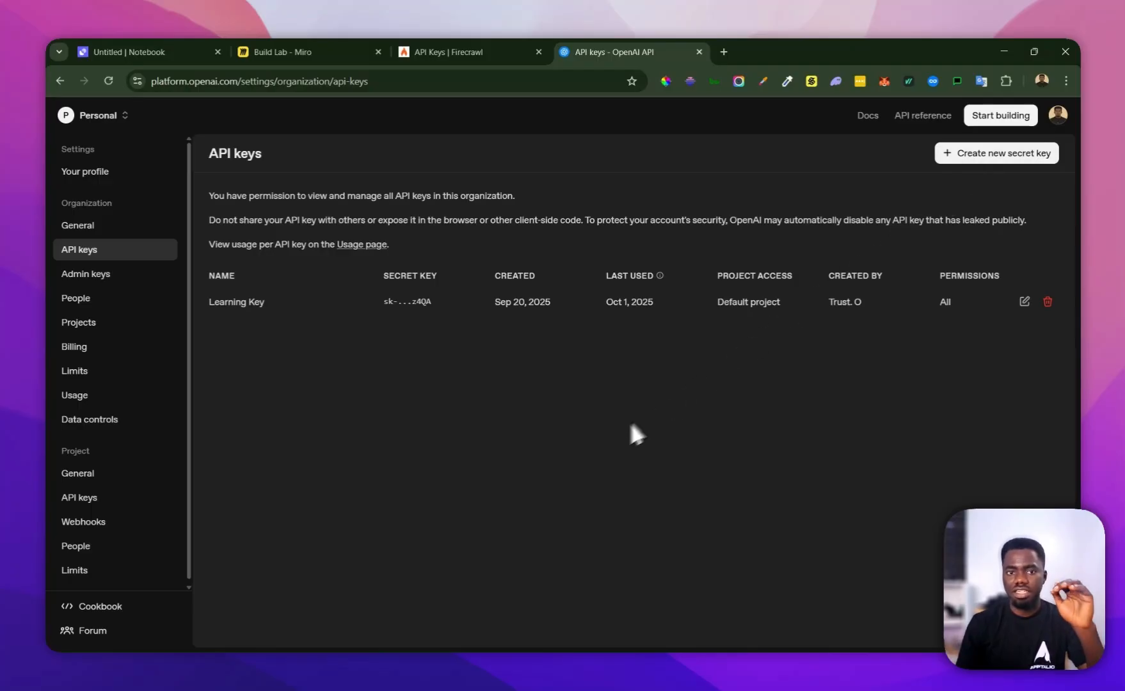
Return to the Relevance AI tool, check the OpenAI API Key (Master) entry in the settings, and close the settings
left_click(133, 46)
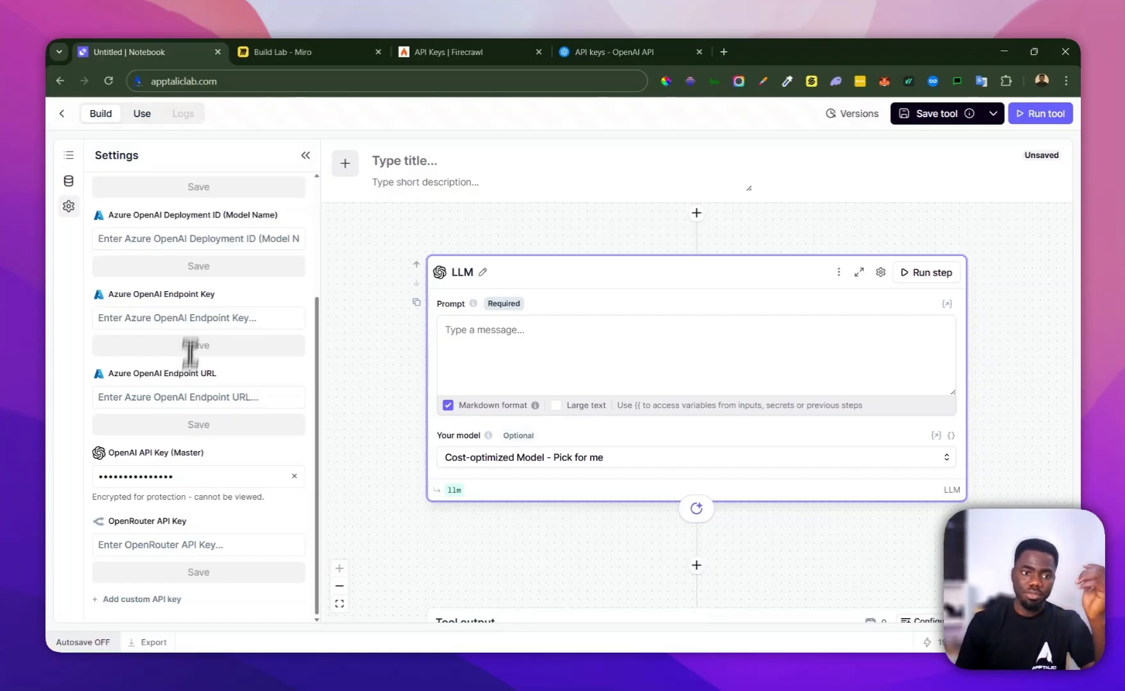
scroll(223, 357, "up", 3)
scroll(224, 353, "down", 2)
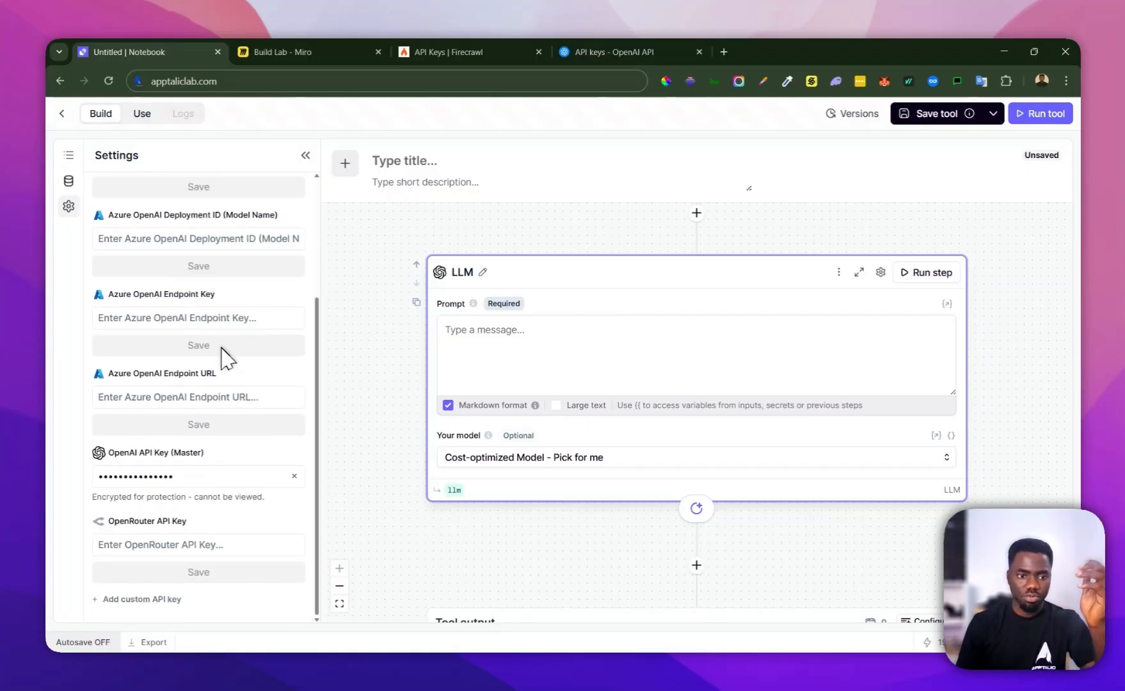
scroll(191, 376, "up", 3)
scroll(185, 375, "down", 3)
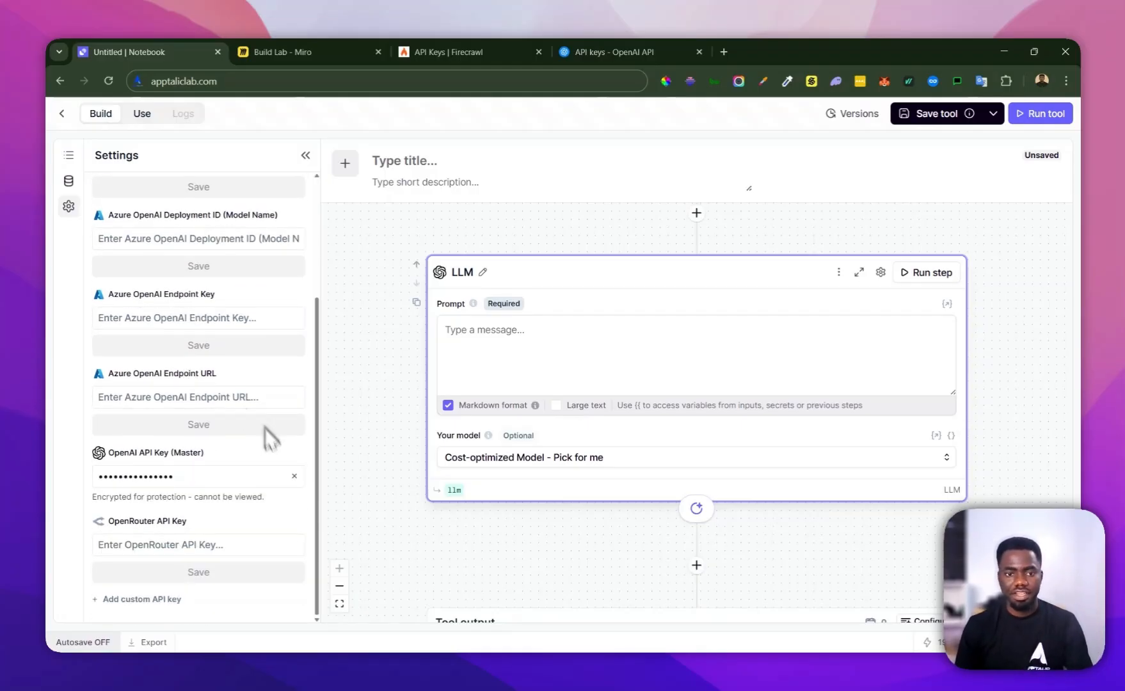
left_click(69, 206)
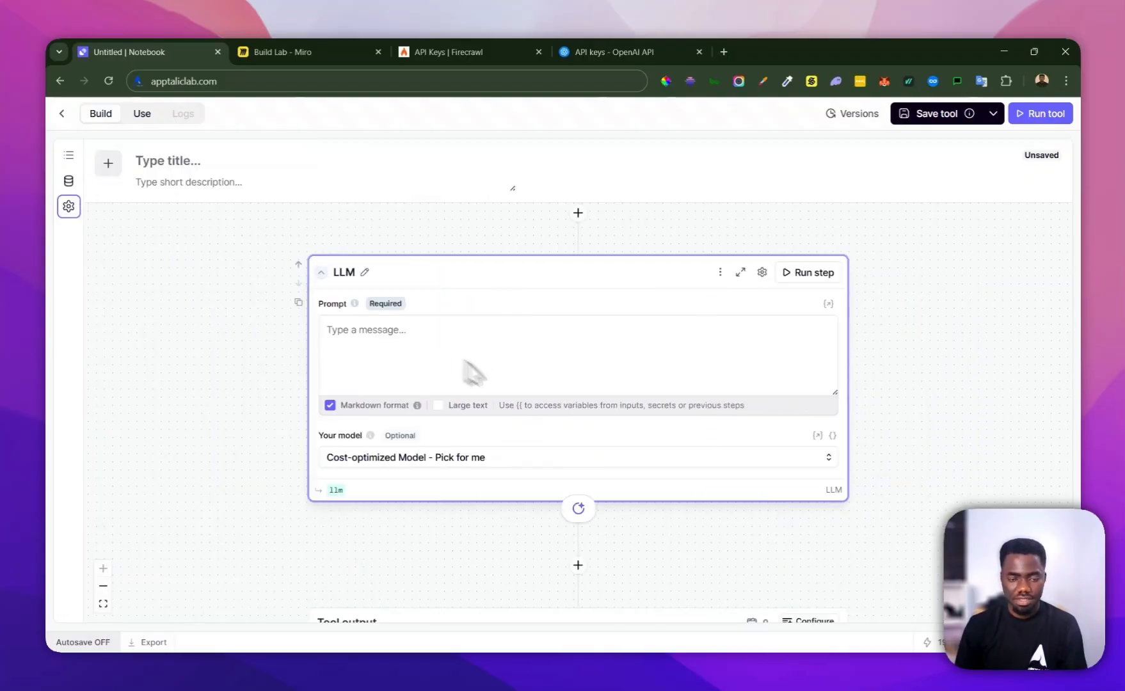
Open the AI Sales Agent Prompts Google Doc and copy the Company Research Prompt text through "Website content: firecrawl.data[*]"
left_click(429, 356)
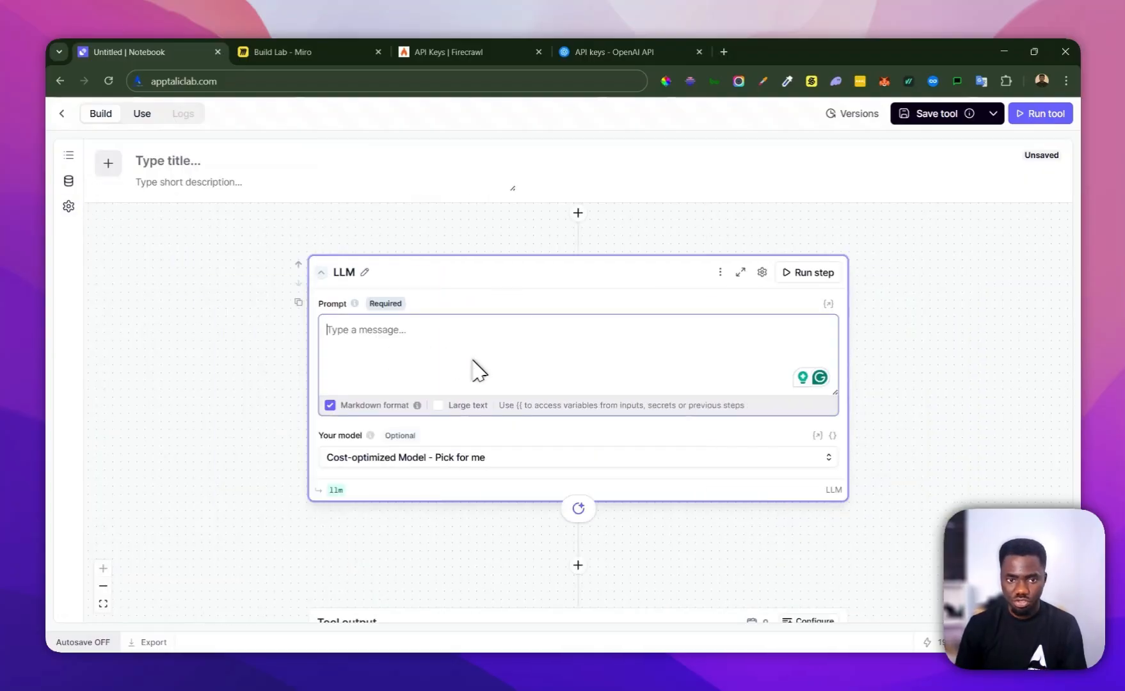
scroll(477, 371, "up", 2)
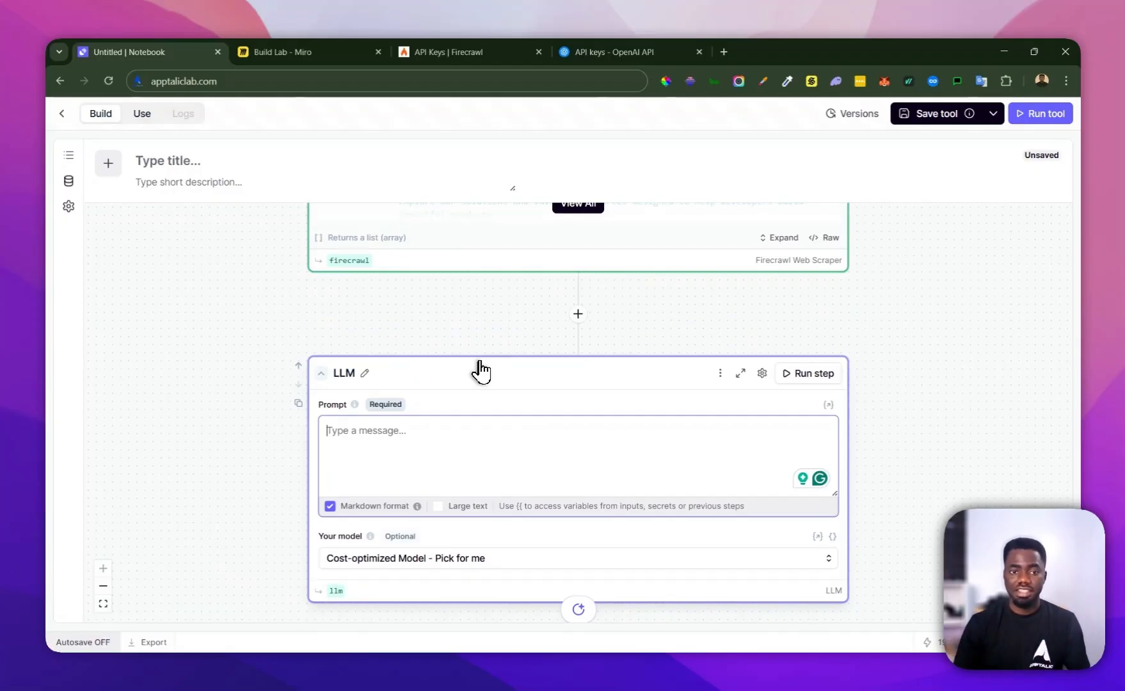
scroll(480, 371, "up", 3)
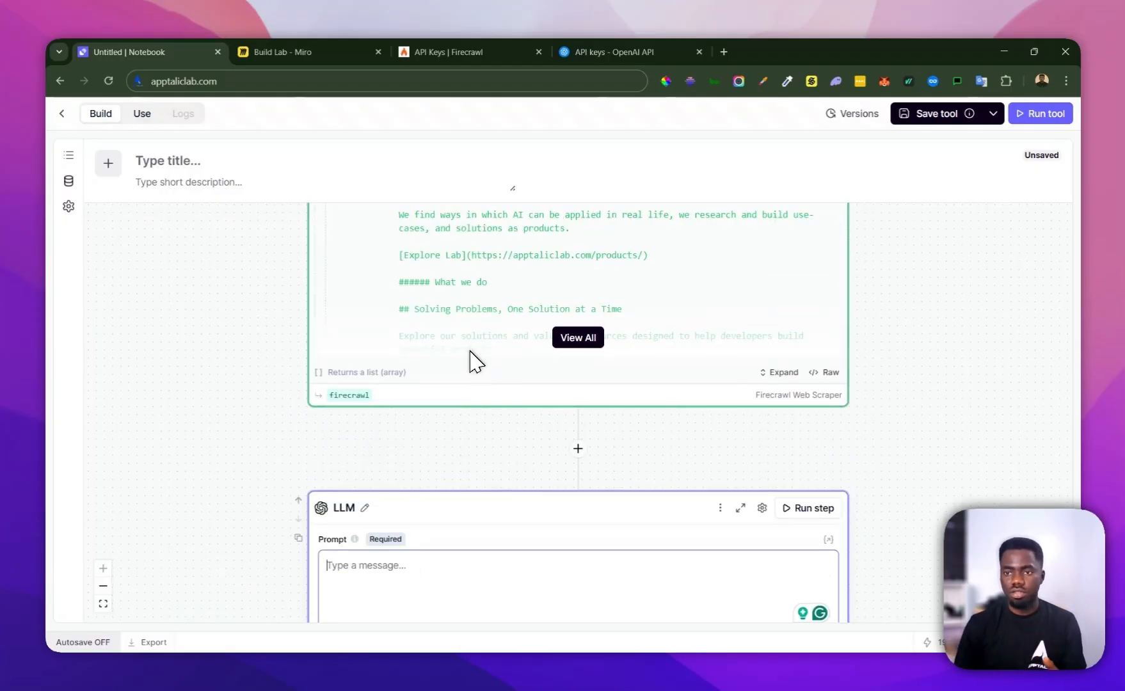
scroll(457, 396, "down", 3)
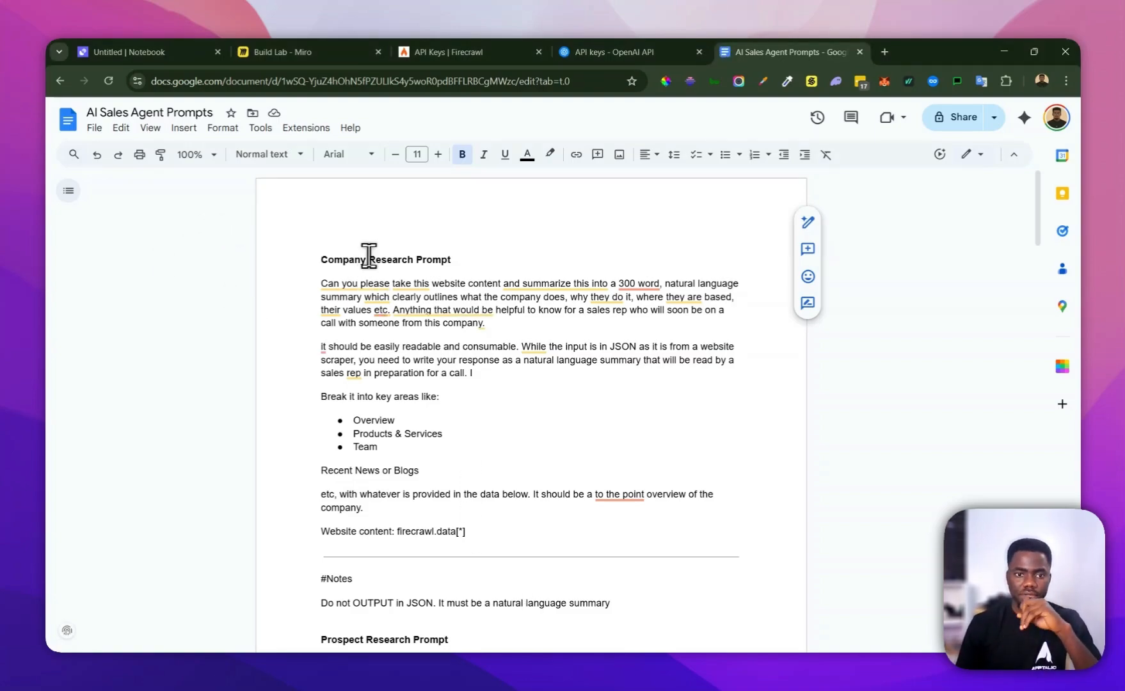
scroll(385, 259, "down", 1)
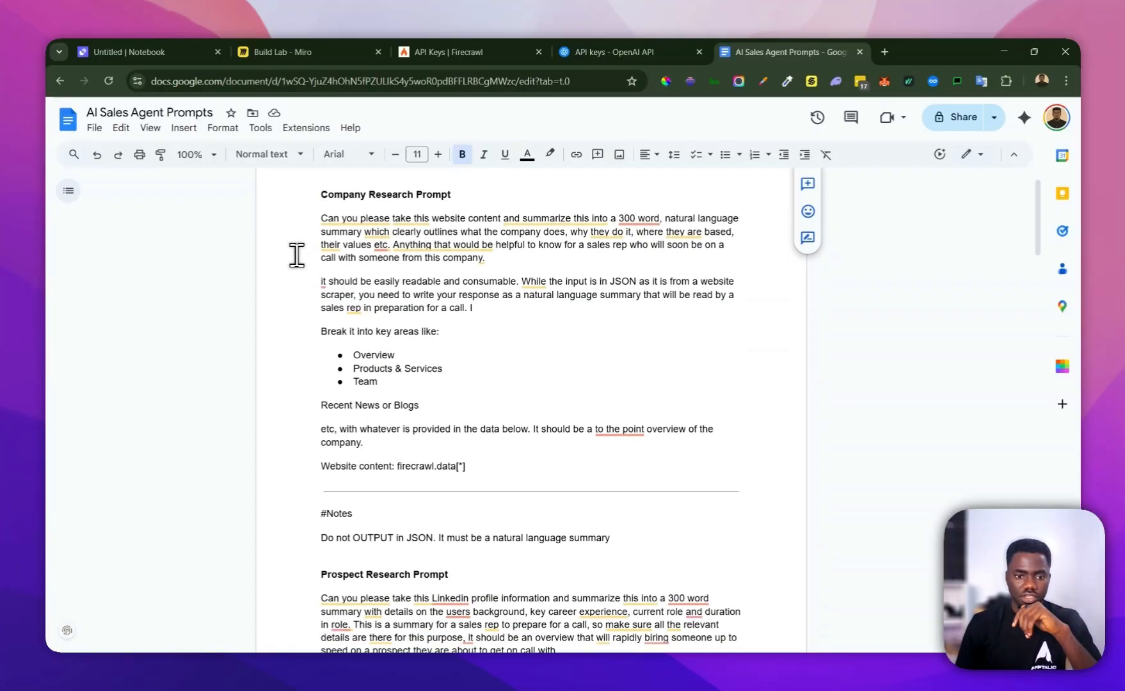
left_click_drag(465, 464, 324, 215)
key("ctrl+c")
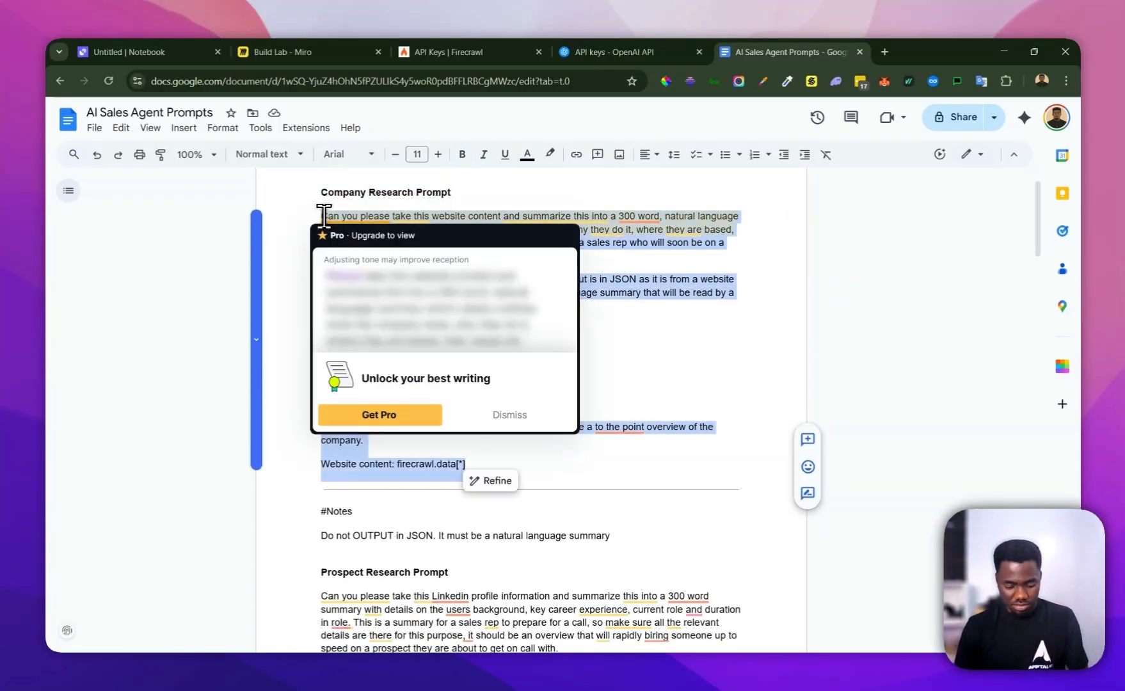
left_click(633, 259)
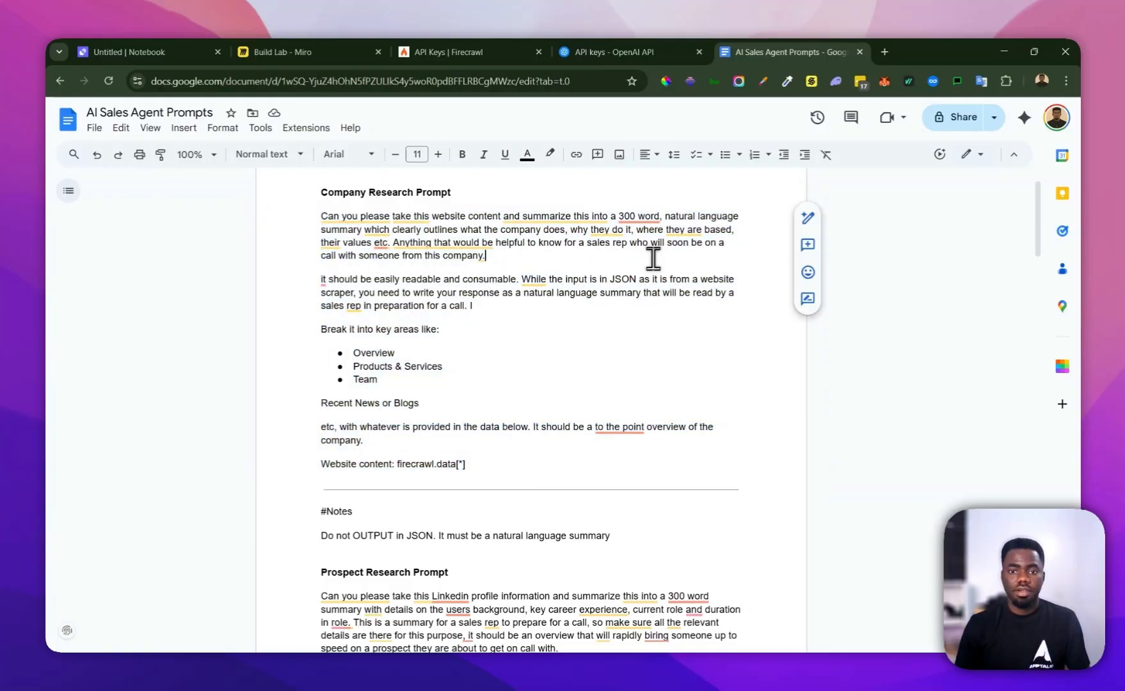
Return to the Relevance AI tool and paste the copied company research text into the LLM step's prompt
left_click(485, 56)
left_click(171, 51)
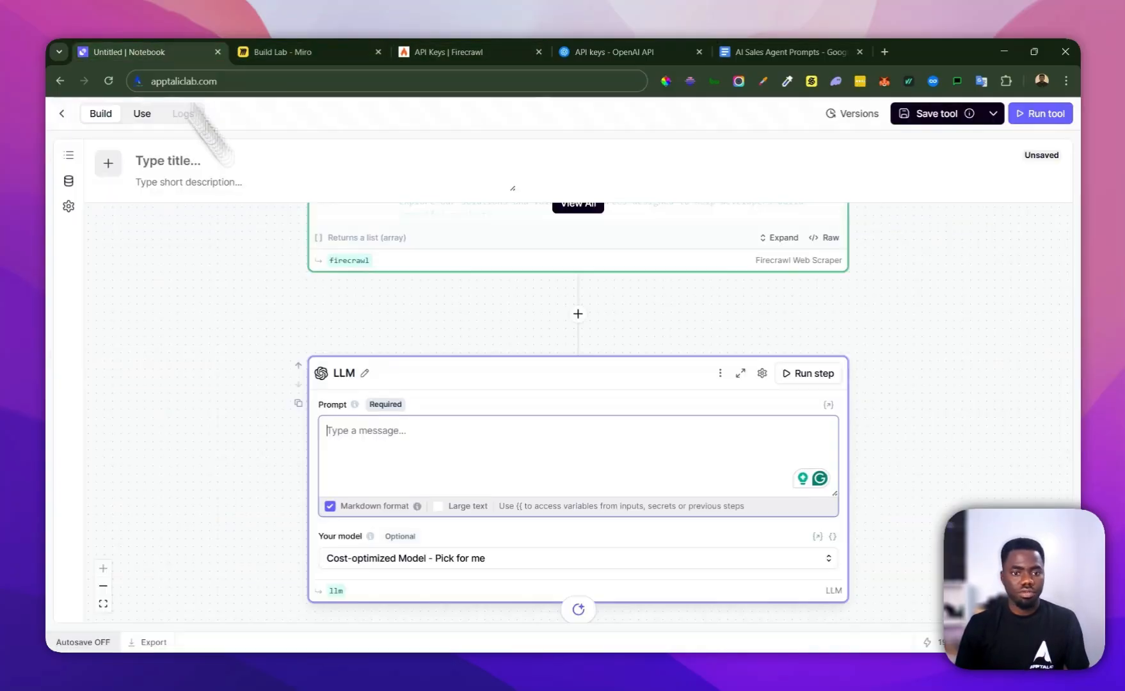
left_click(426, 459)
key("ctrl+v")
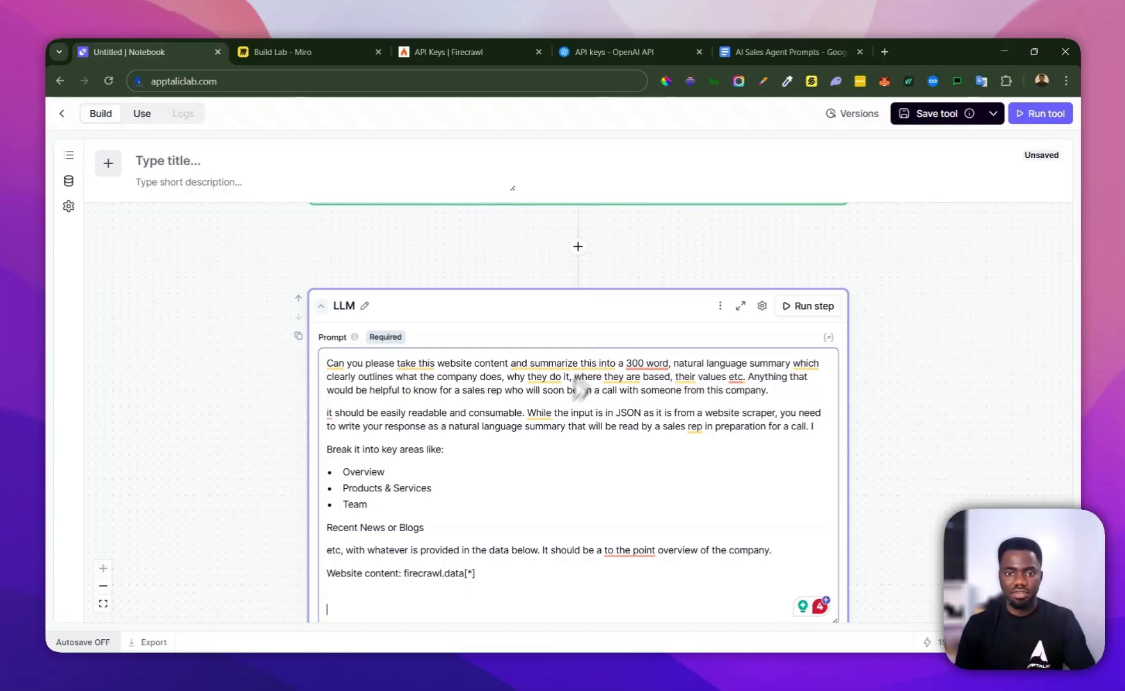
Replace the plain text after "Website content:" in the LLM prompt with the Firecrawl Web Scraper variable {{ firecrawl.data[*] }}
scroll(446, 429, "down", 1)
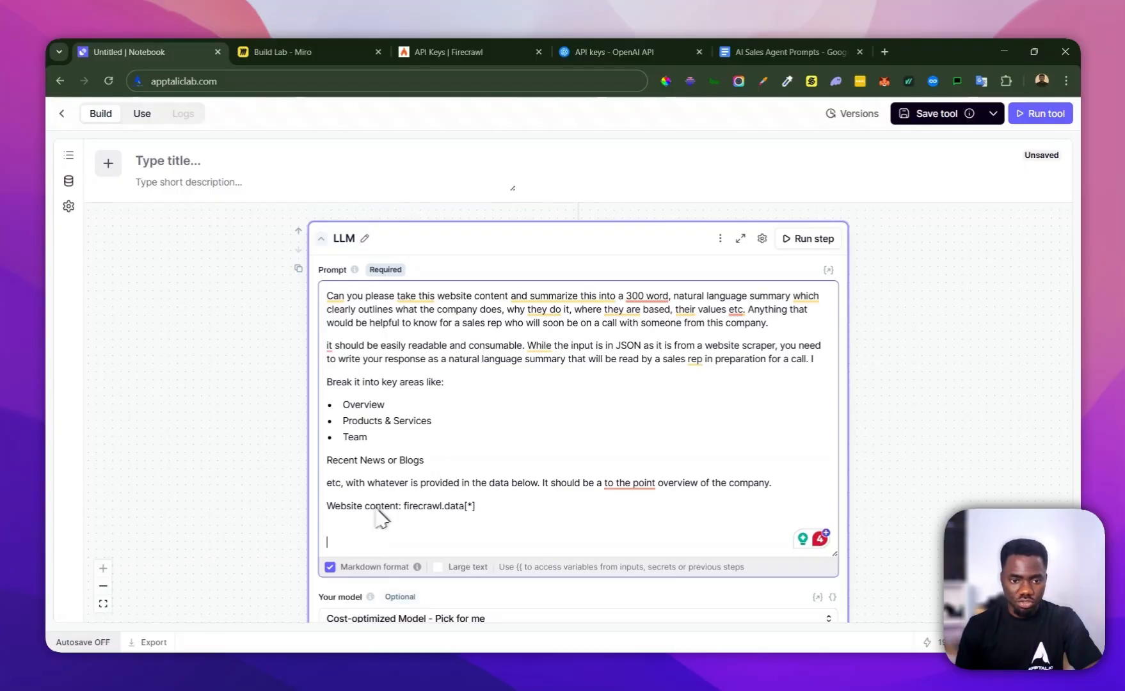
left_click(493, 505)
key("BackSpace")
key("BackSpace")
key("BackSpace")
key("BackSpace")
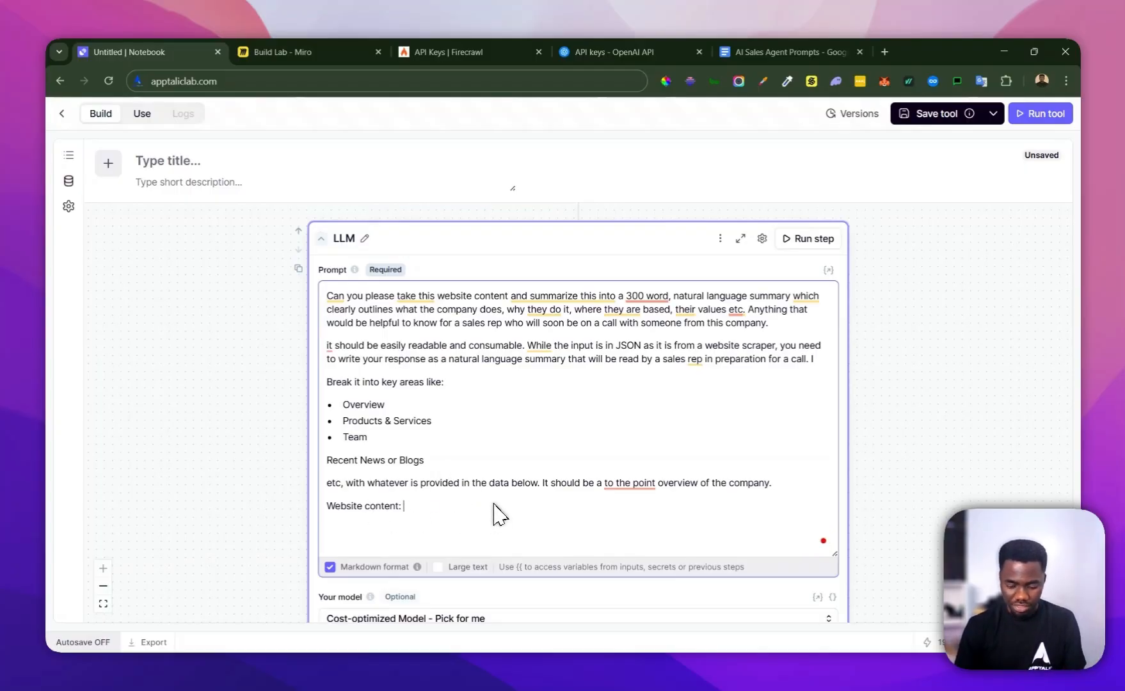
type("{")
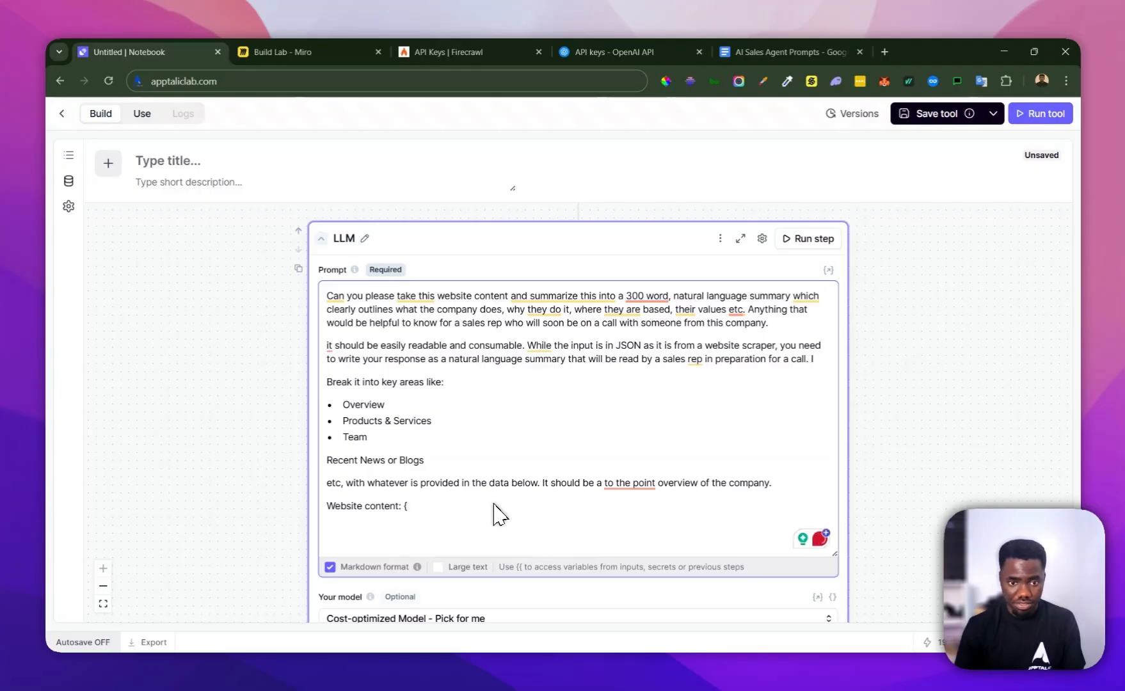
type("{")
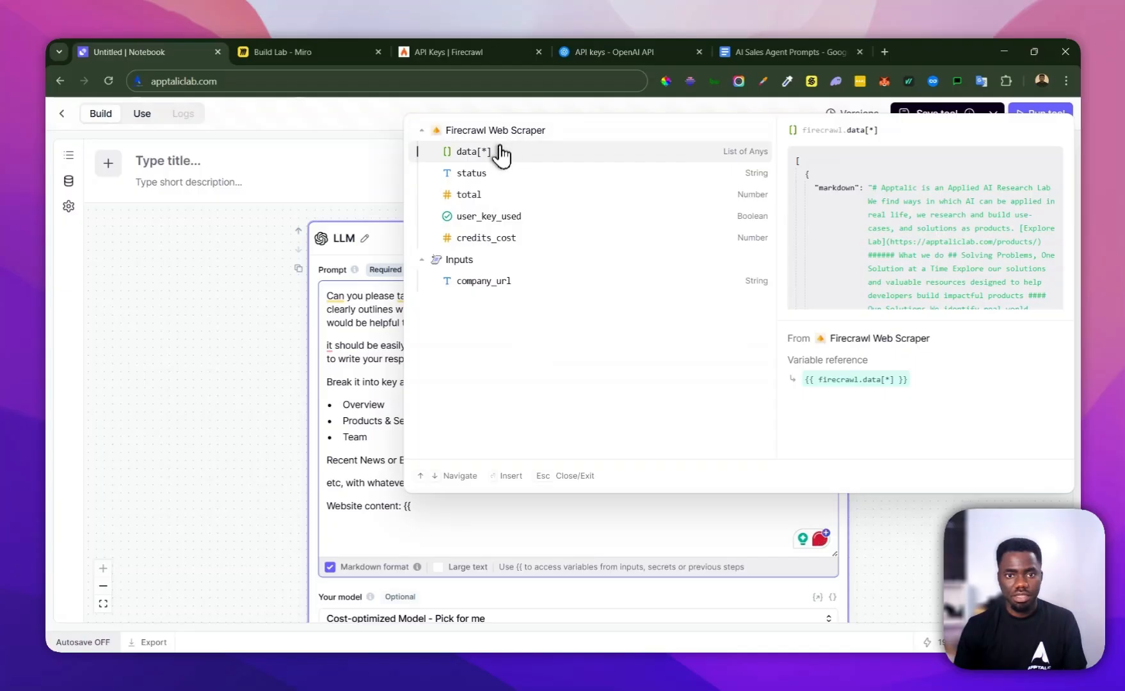
left_click(500, 153)
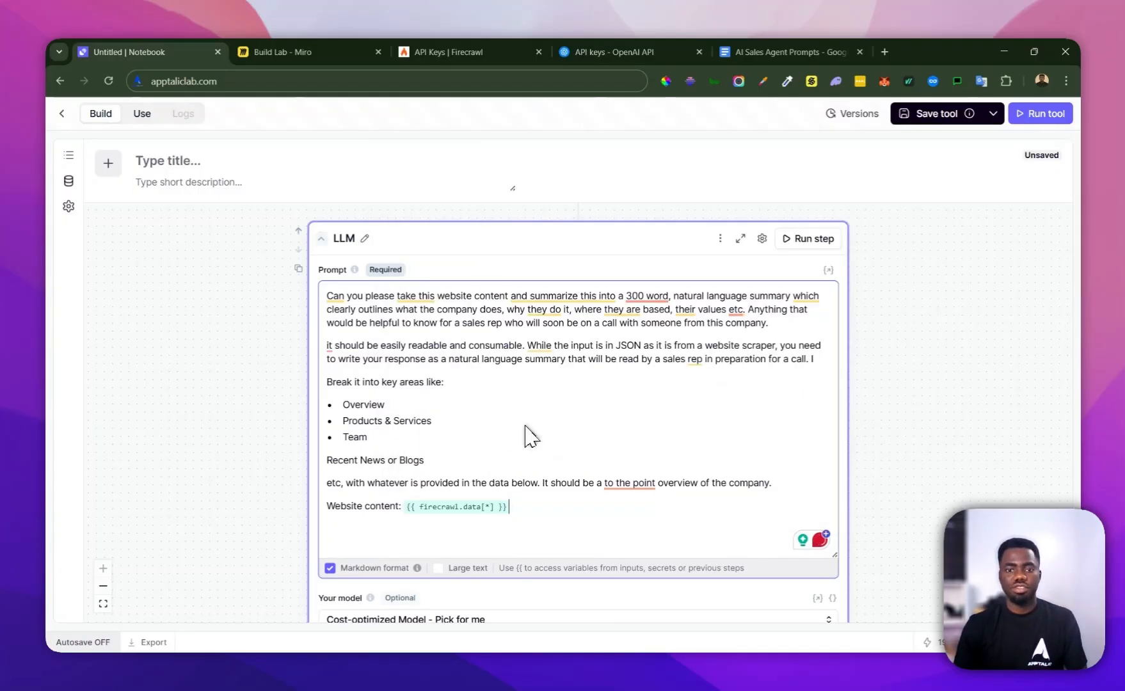
Review the tool's flow from the company_url input through the Firecrawl Web Scraper settings and output to the LLM prompt
scroll(522, 435, "up", 2)
scroll(461, 425, "down", 4)
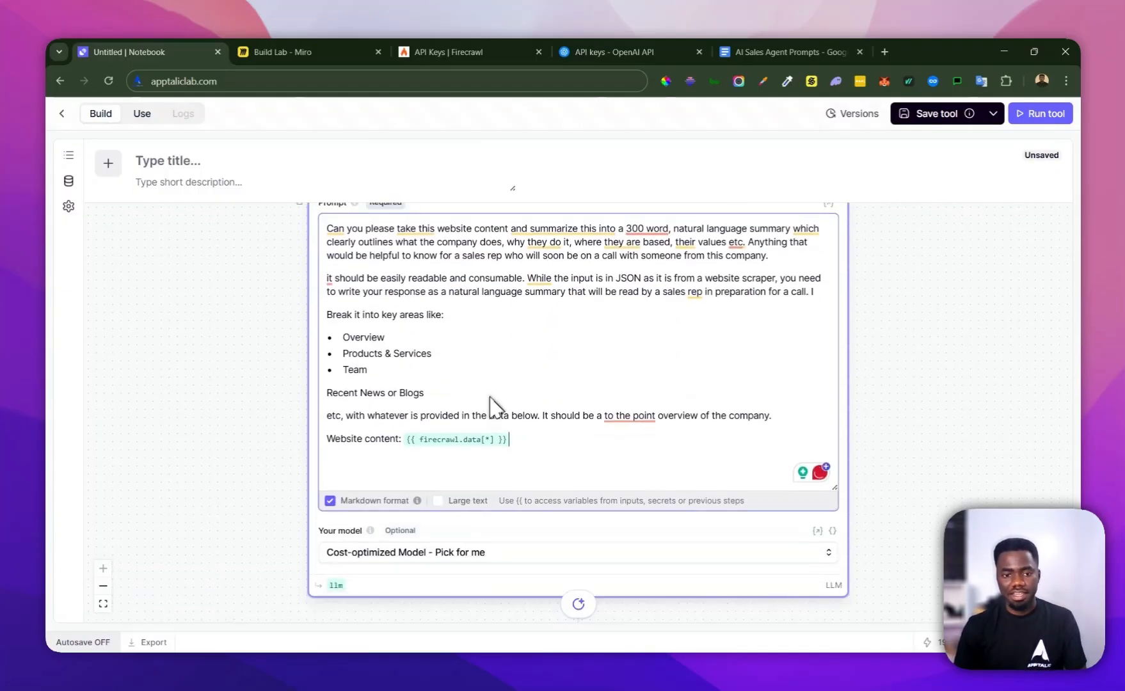
scroll(448, 441, "up", 10)
scroll(477, 403, "up", 20)
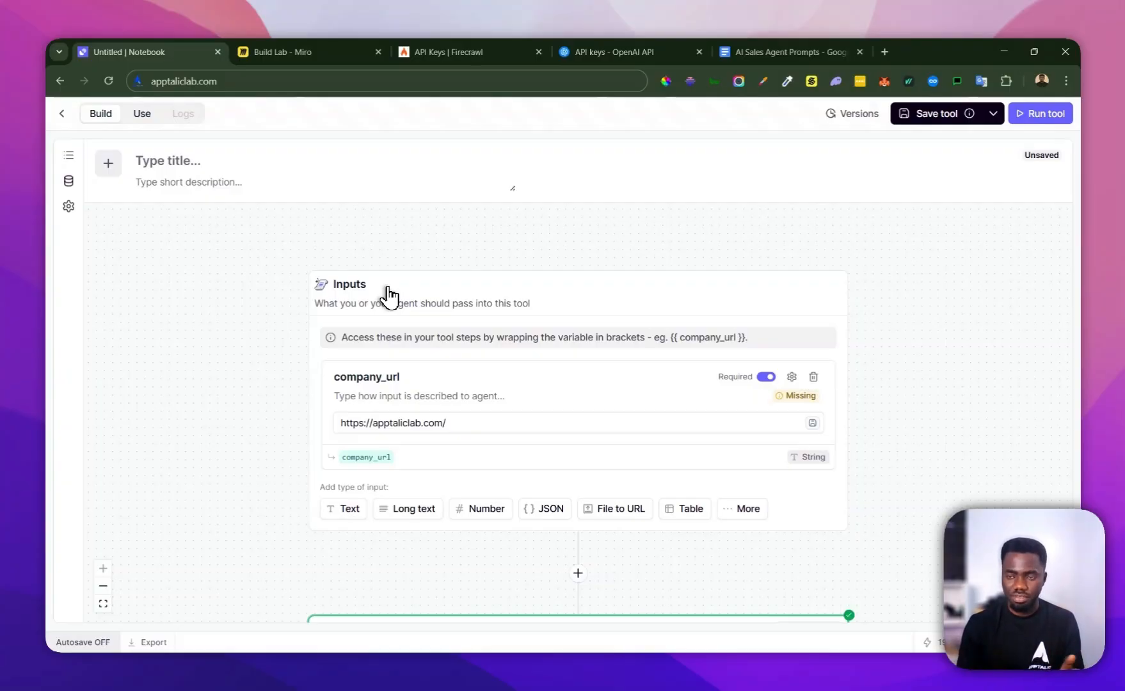
scroll(388, 296, "down", 5)
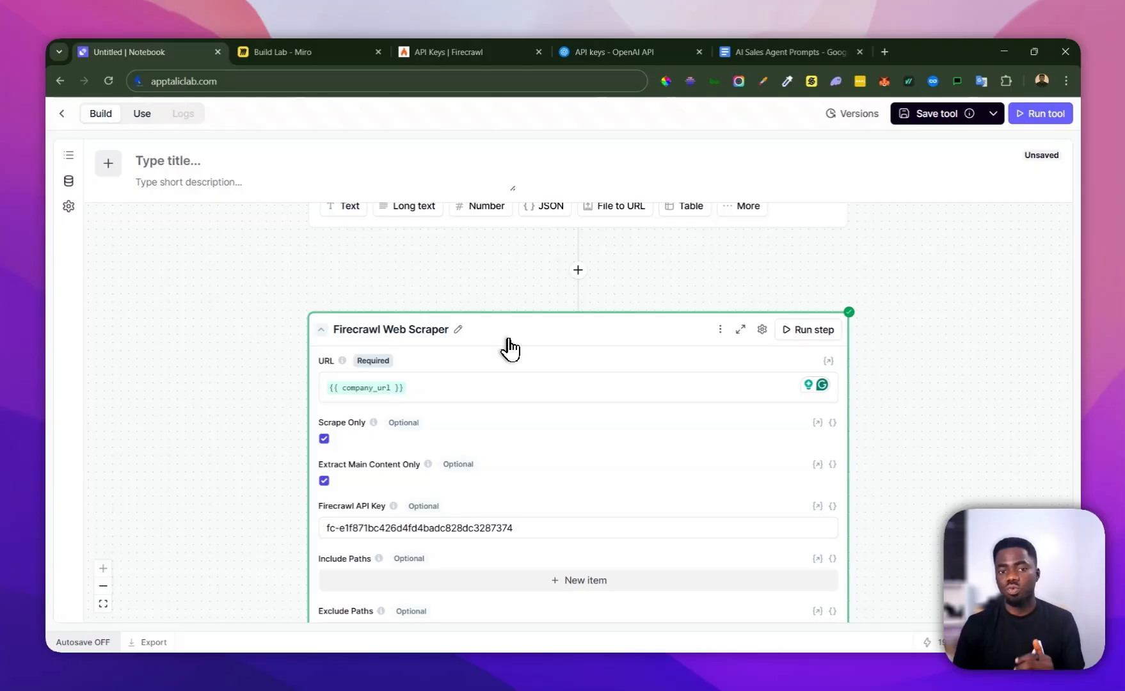
scroll(505, 349, "down", 6)
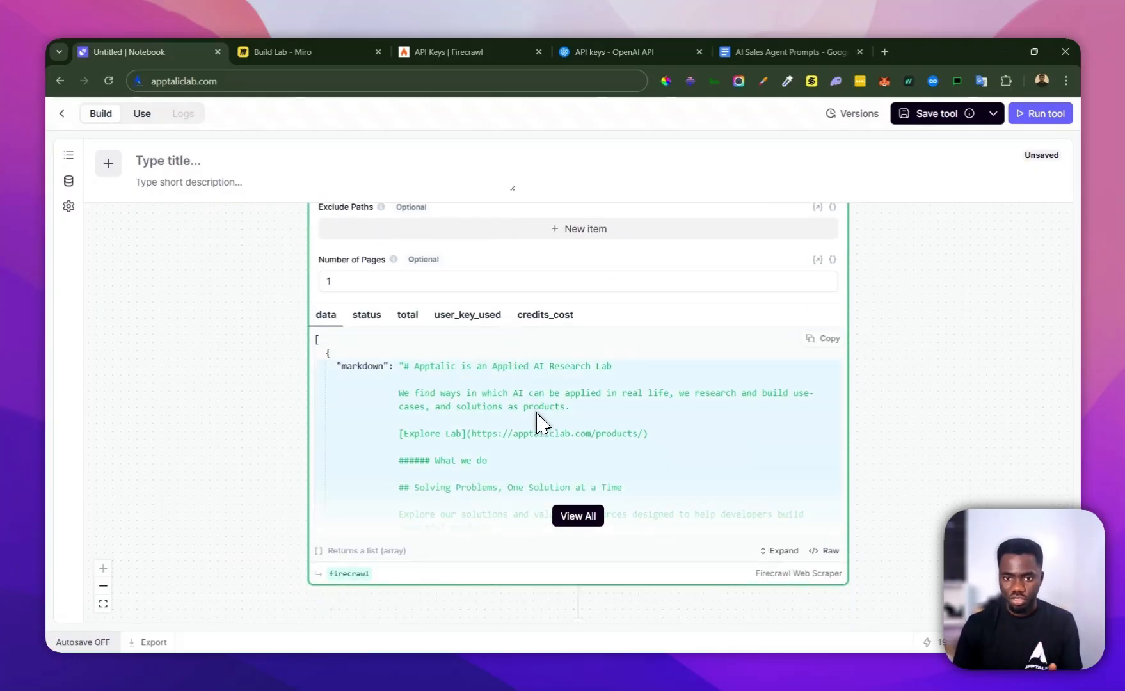
scroll(540, 422, "down", 5)
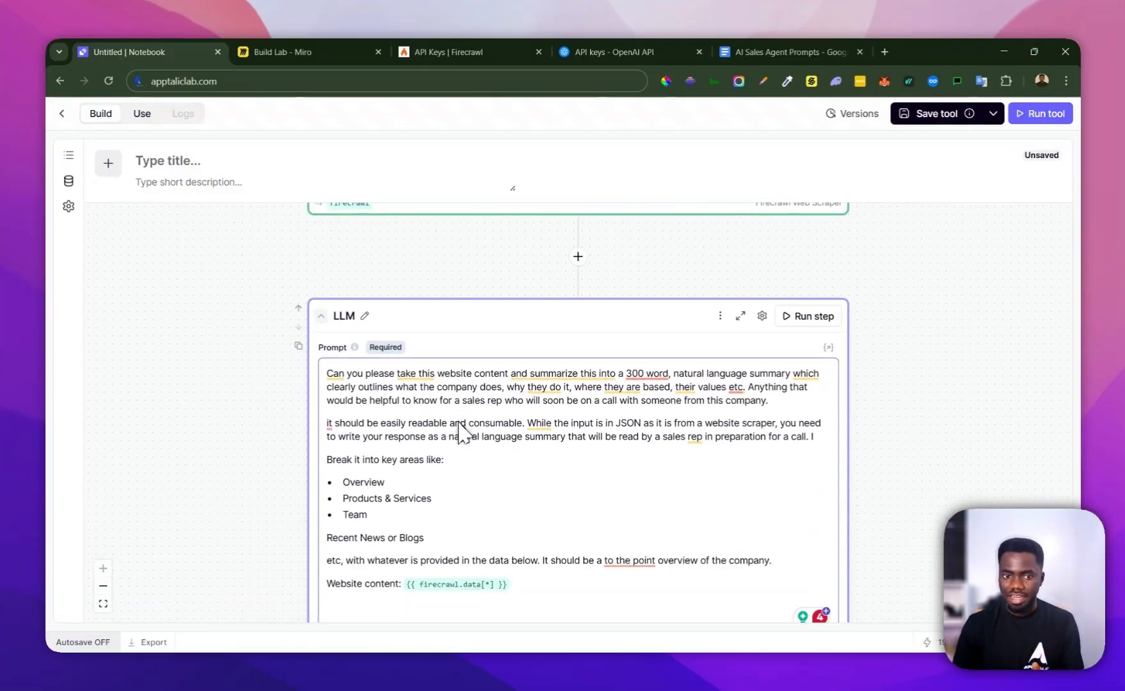
scroll(462, 448, "down", 1)
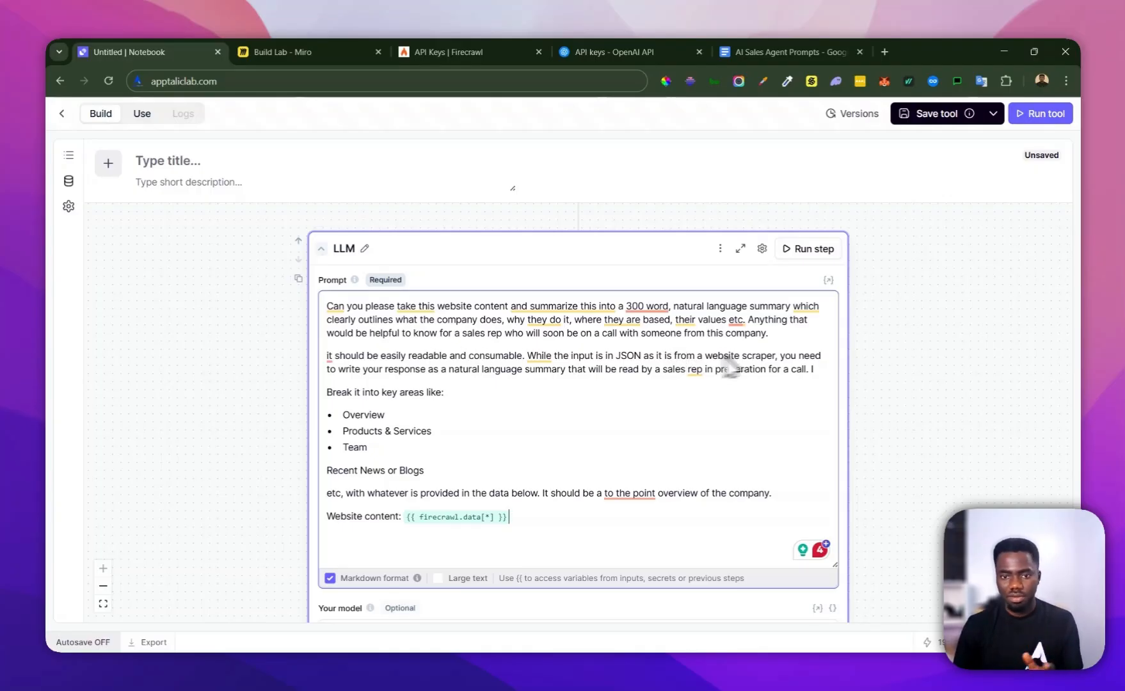
scroll(505, 432, "down", 2)
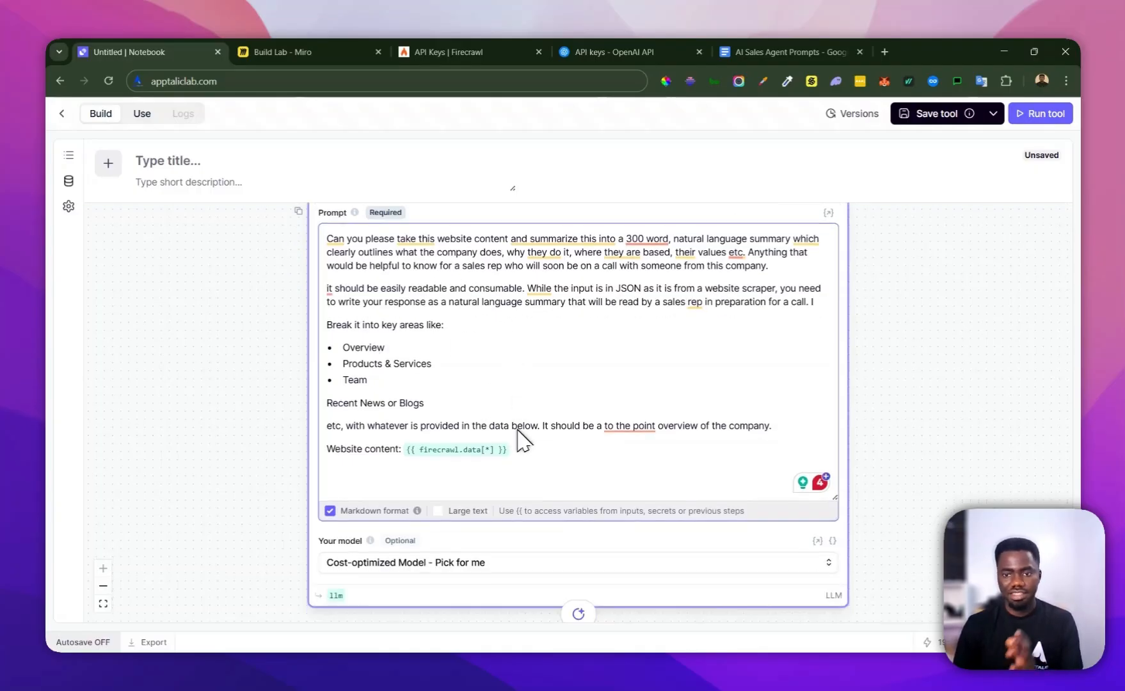
scroll(522, 447, "up", 3)
scroll(565, 422, "down", 2)
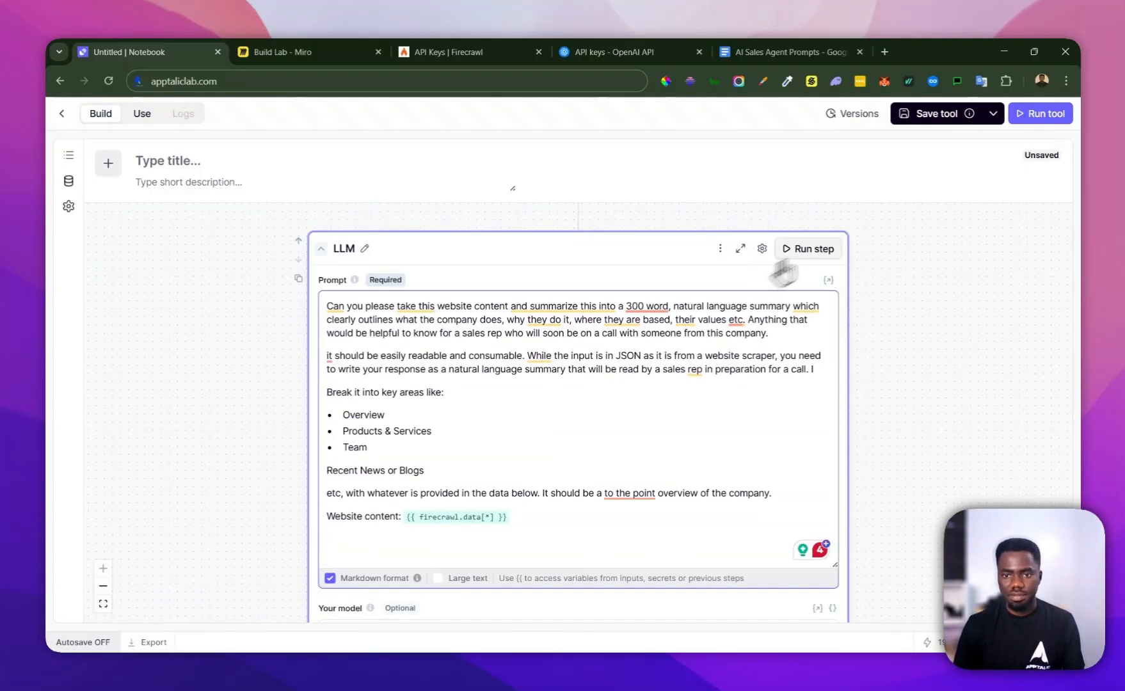
Run the LLM step and expand its complete answer to read the generated company summary
left_click(799, 250)
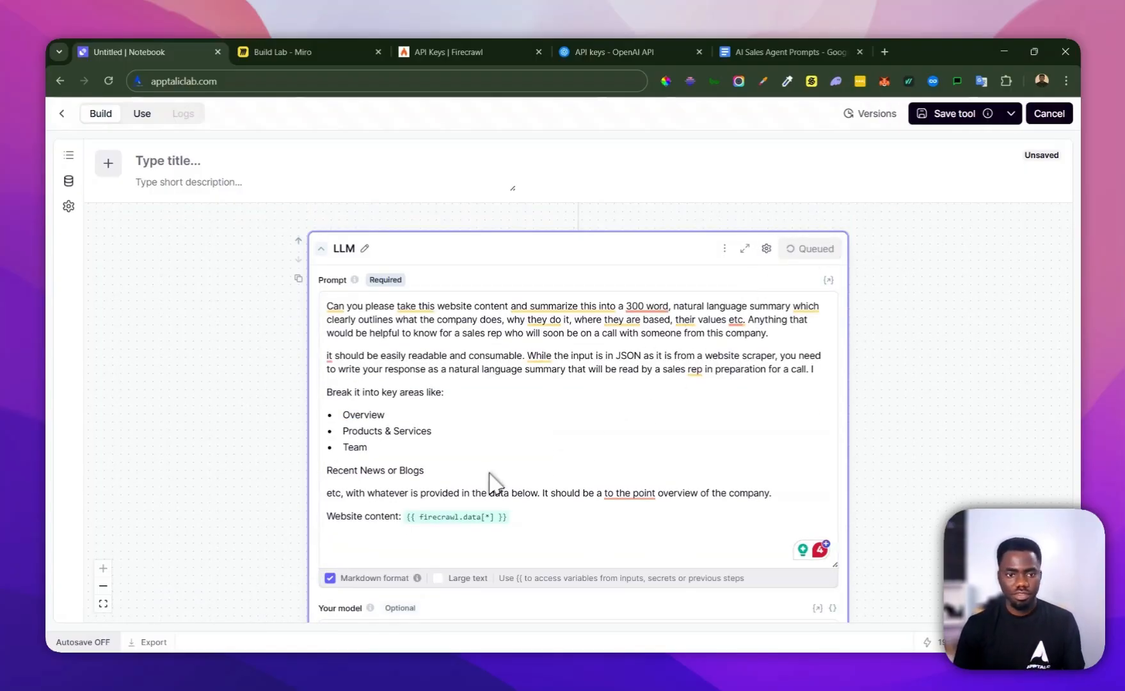
scroll(502, 470, "down", 3)
scroll(507, 453, "down", 1)
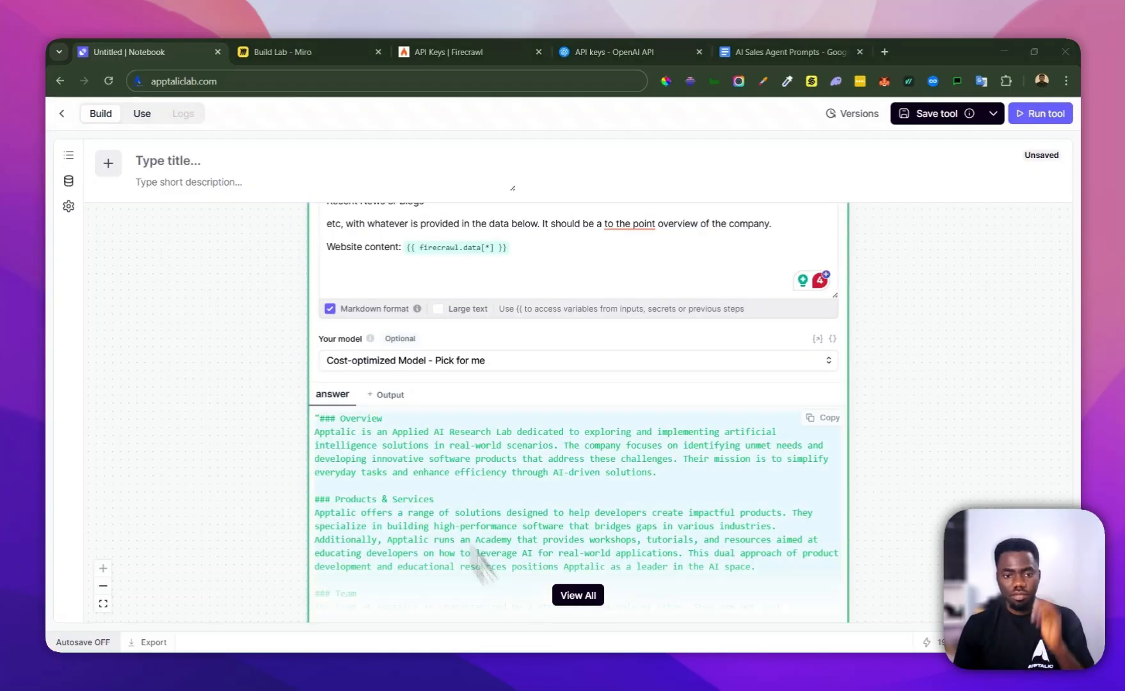
scroll(479, 382, "down", 2)
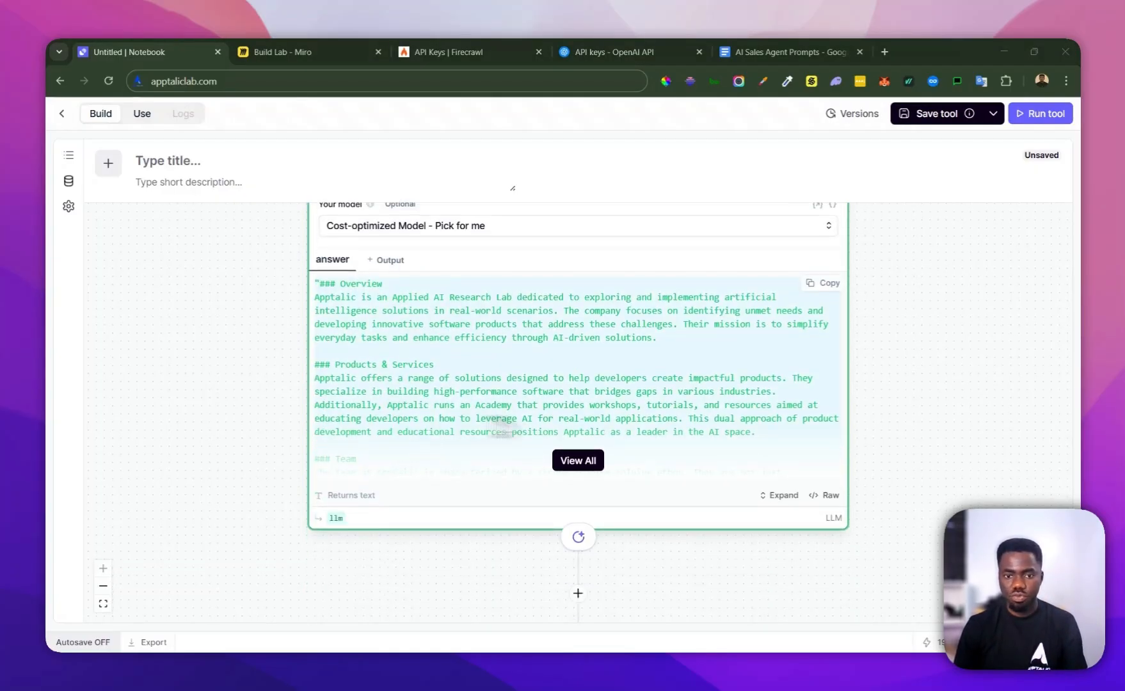
left_click(578, 461)
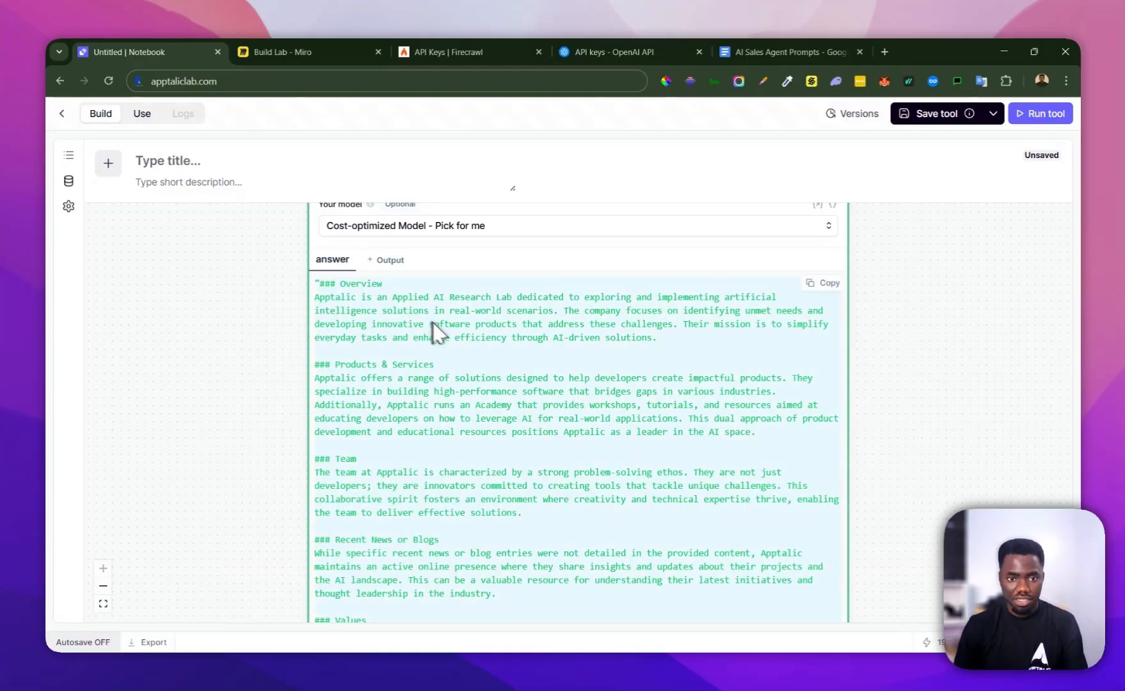
scroll(435, 327, "down", 3)
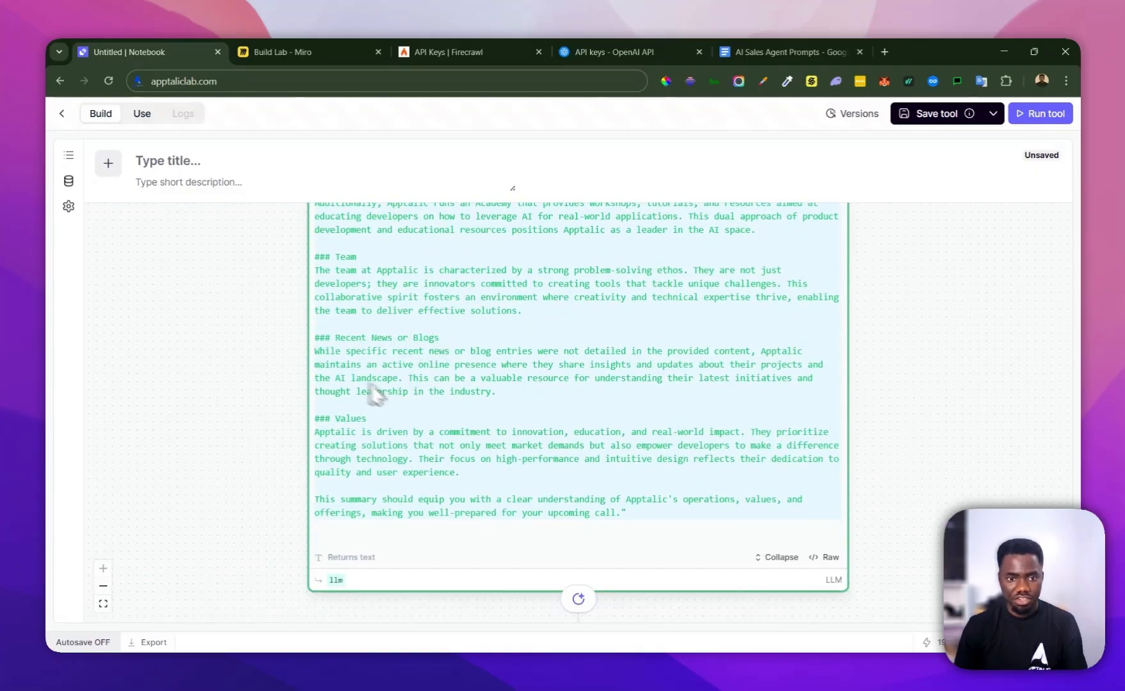
scroll(422, 435, "up", 4)
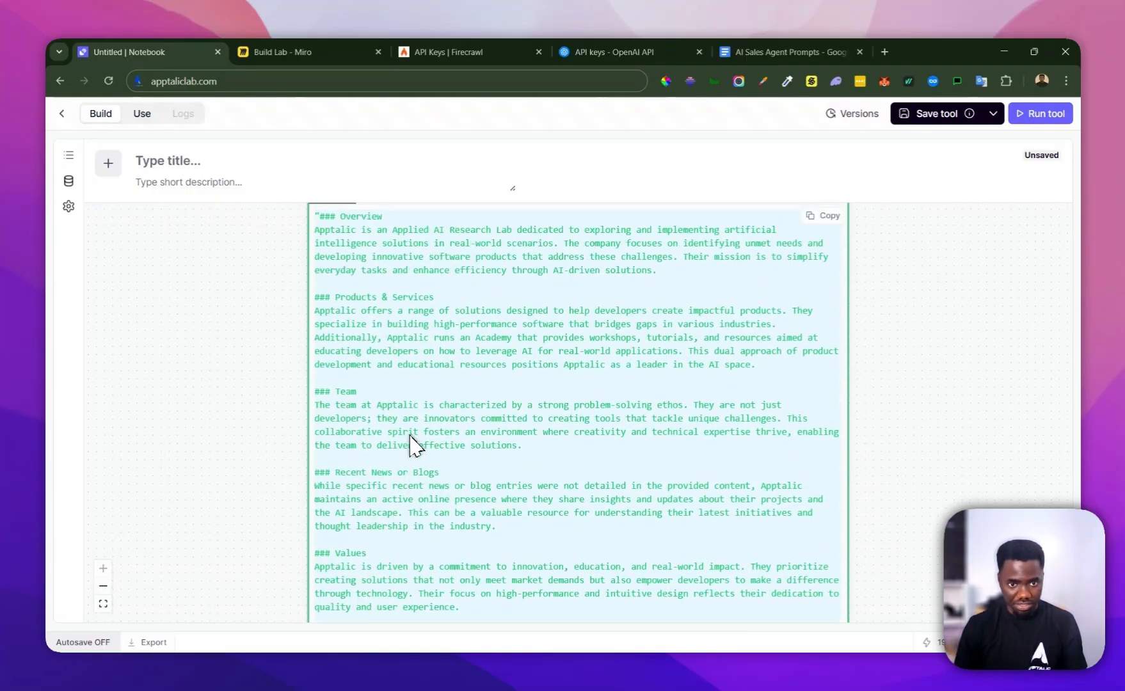
scroll(450, 413, "up", 2)
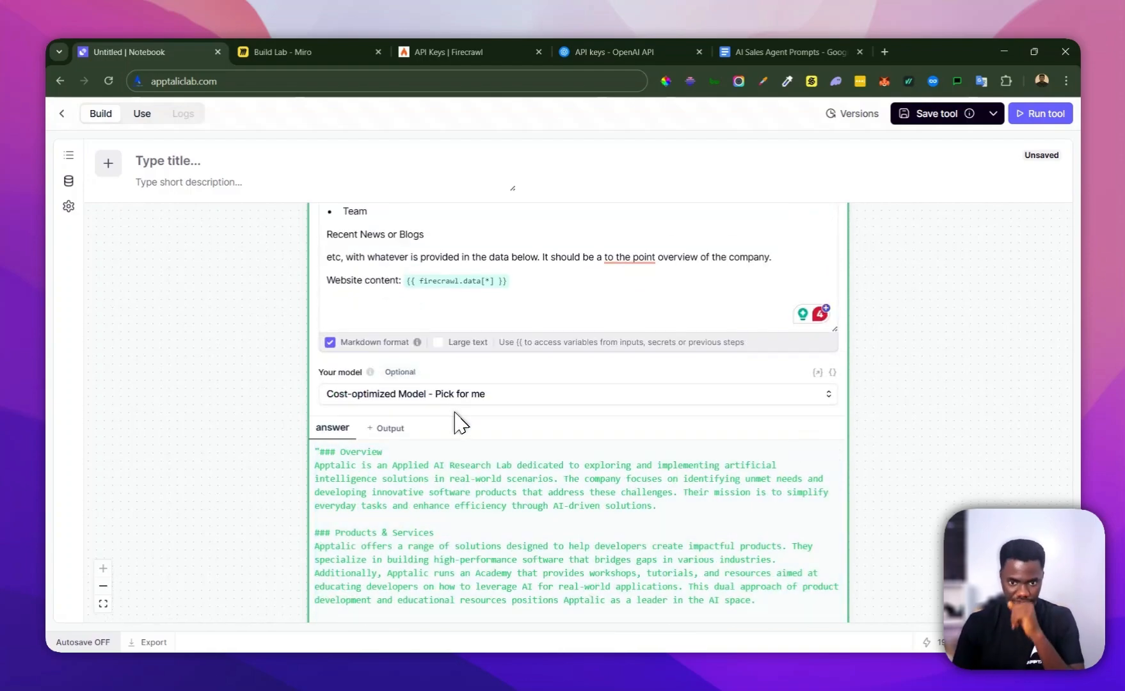
Title the tool "Company Research Tool"
scroll(486, 403, "up", 1)
scroll(515, 384, "up", 4)
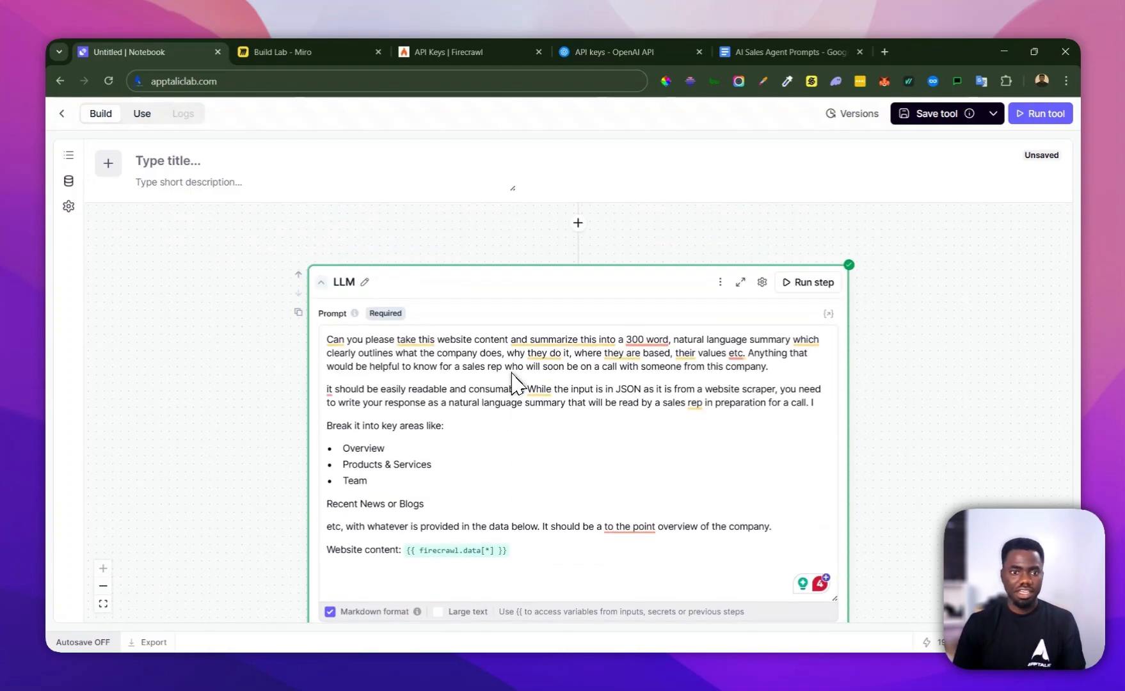
scroll(505, 378, "up", 6)
left_click(176, 160)
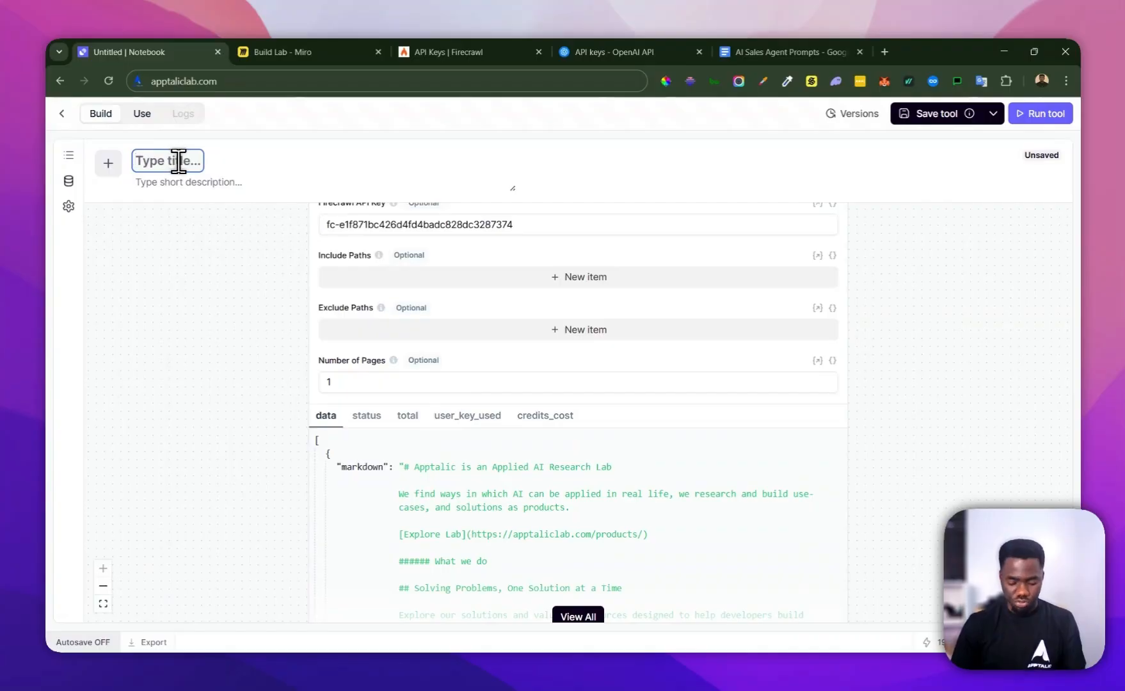
type("AI S")
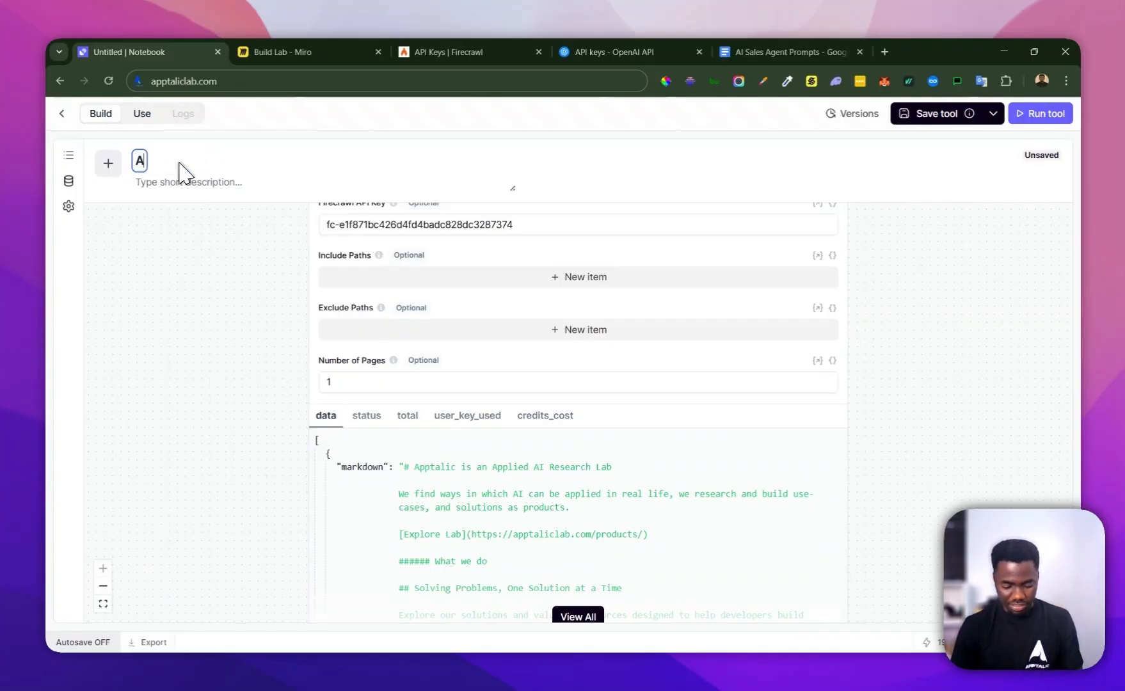
key("BackSpace")
key("BackSpace")
key("BackSpace")
key("BackSpace")
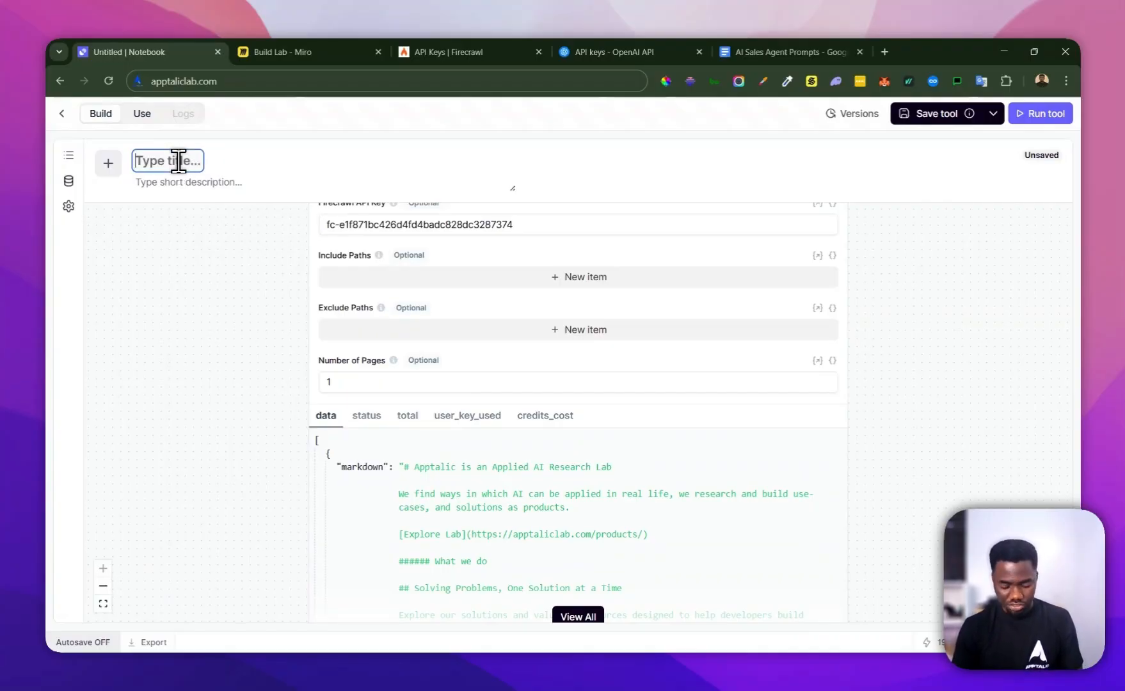
type("Compa")
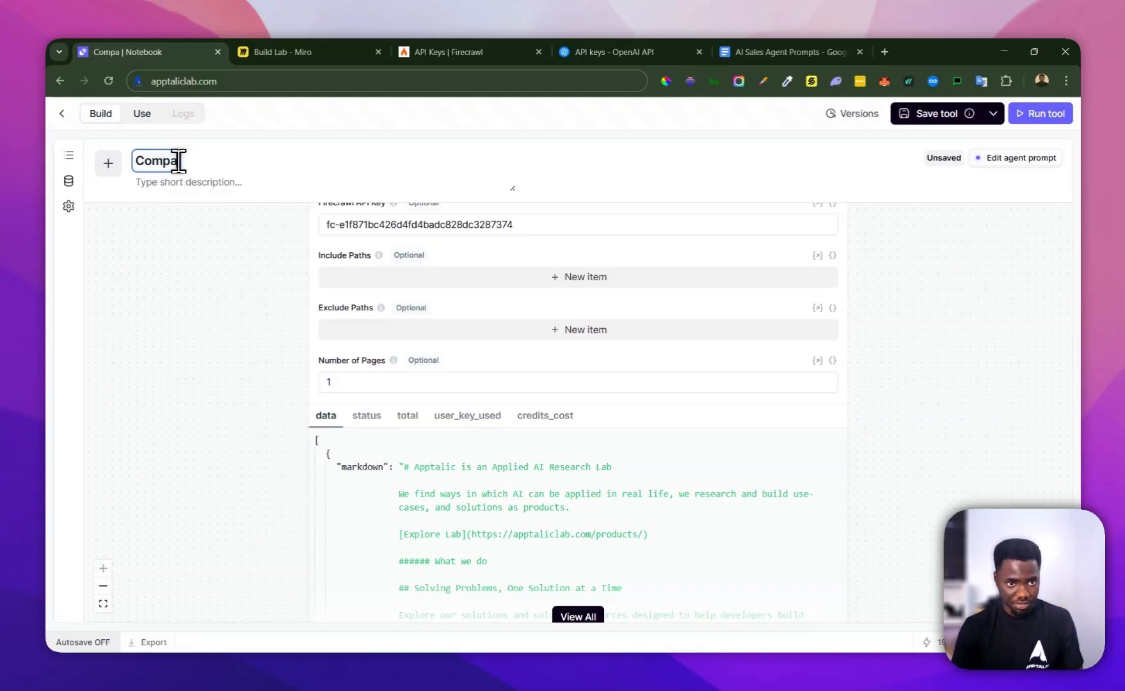
type("ny Reserac")
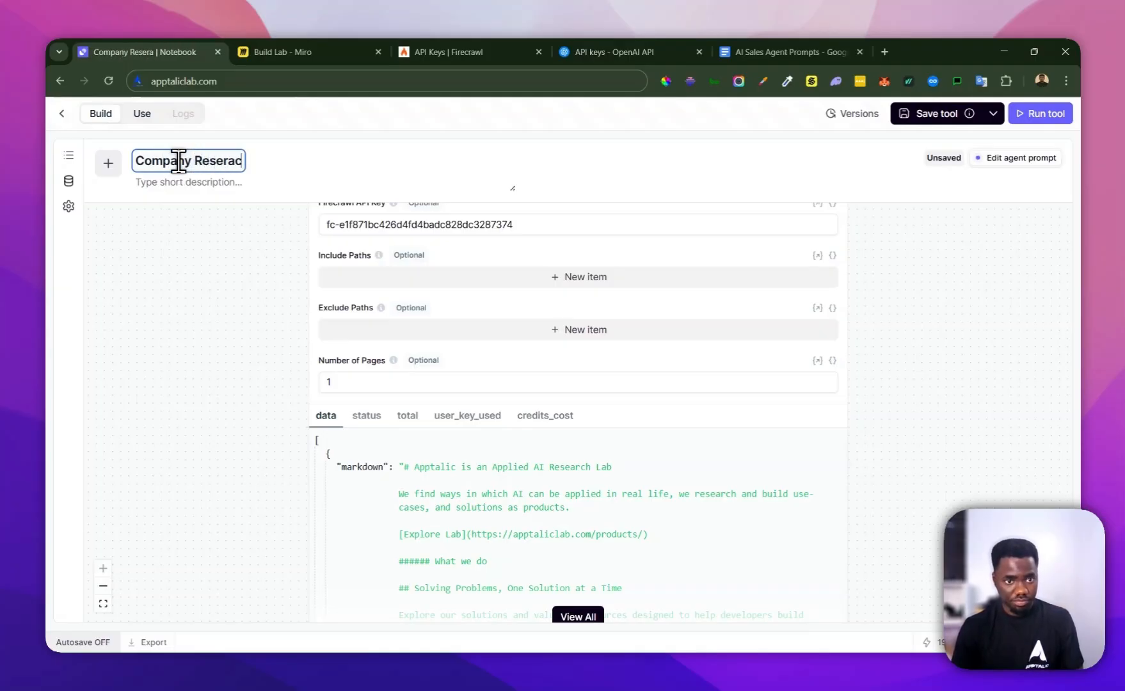
key("BackSpace")
key("BackSpace")
key("BackSpace")
type("cr")
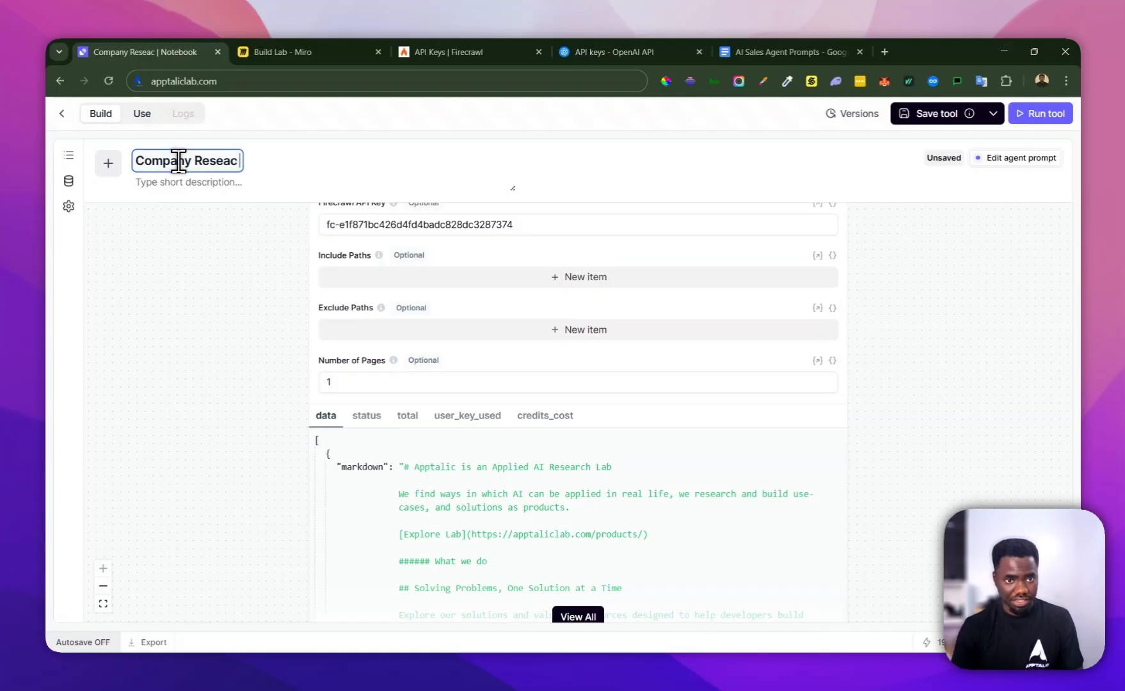
key("BackSpace")
key("BackSpace")
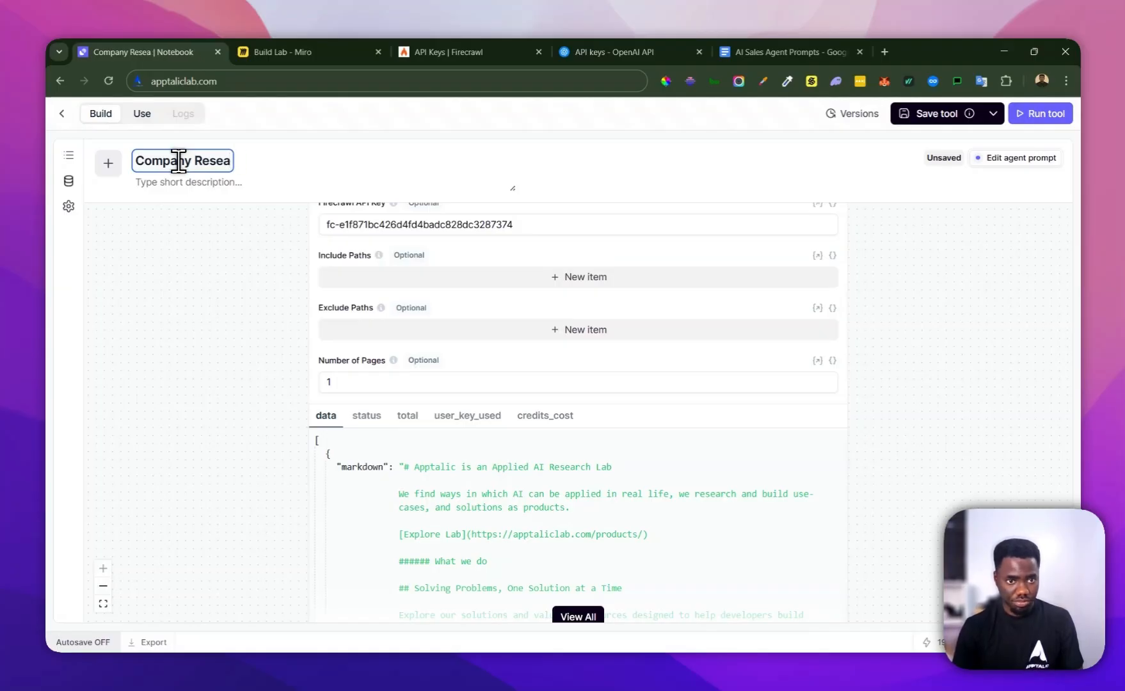
type("rch Too")
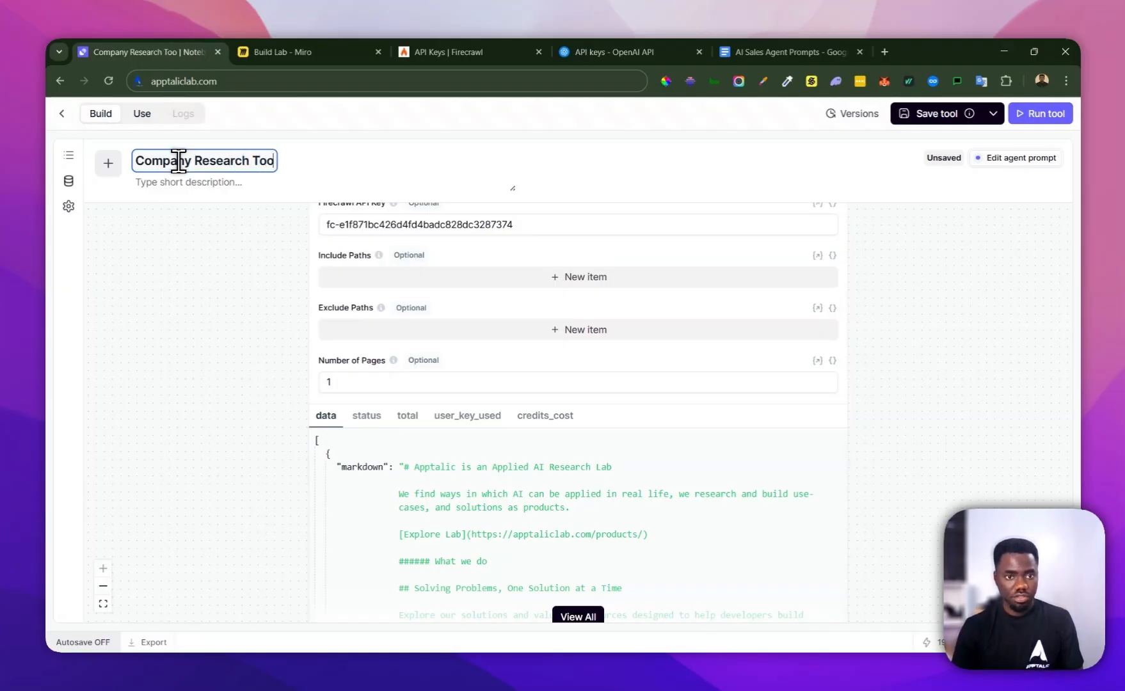
type("l")
Enter the tool's short description: "A tool that scrapes company date from website and summarizes it"
left_click(182, 189)
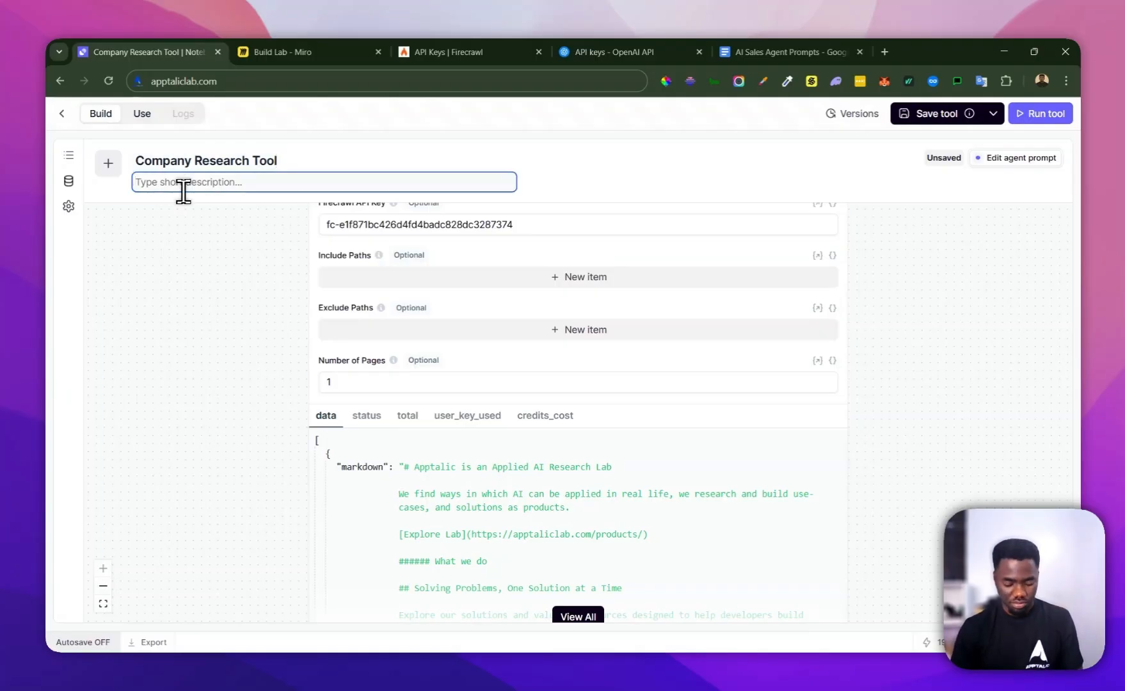
type("A tool that scrapes com")
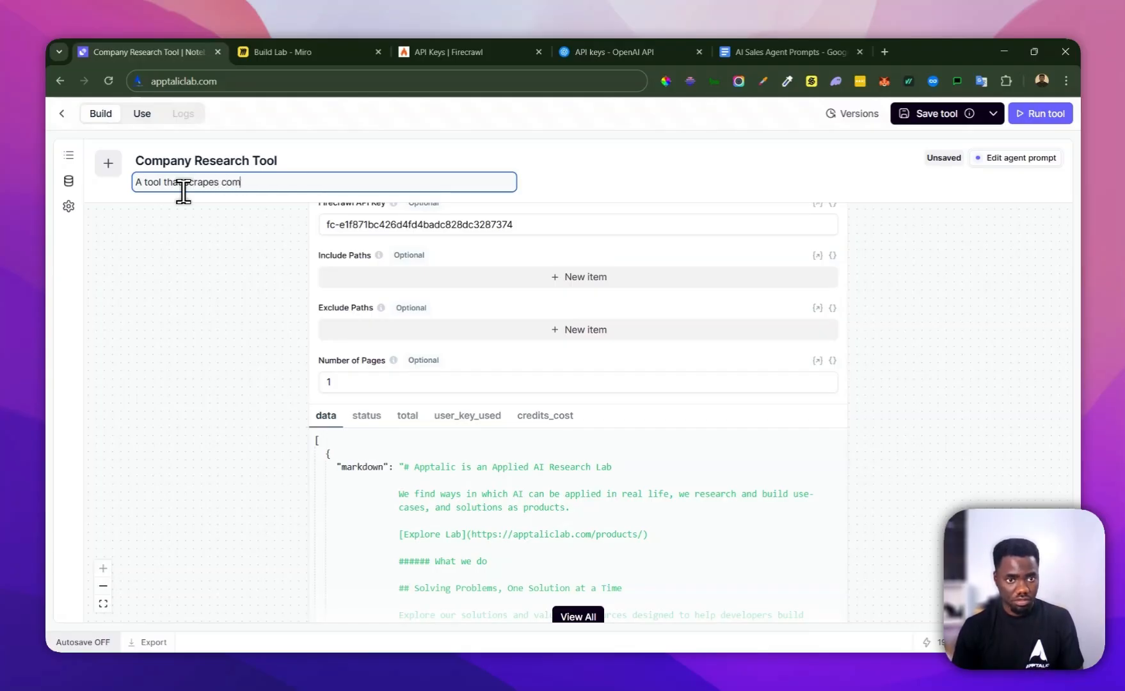
type("pany date from w")
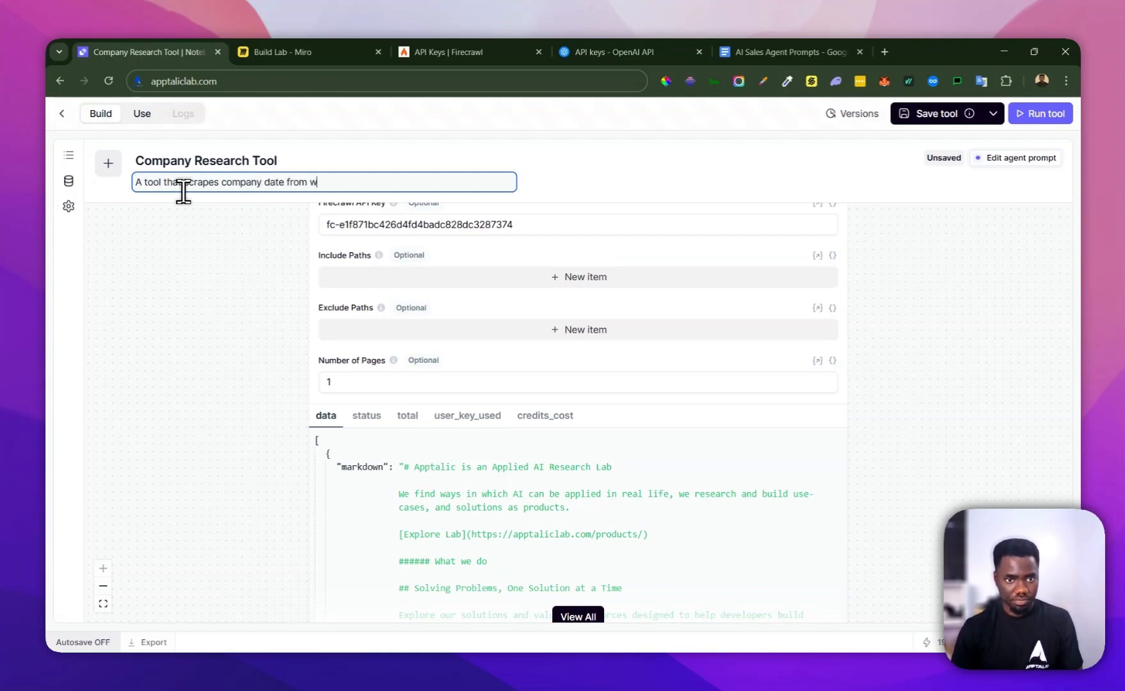
type("te and summarizes it")
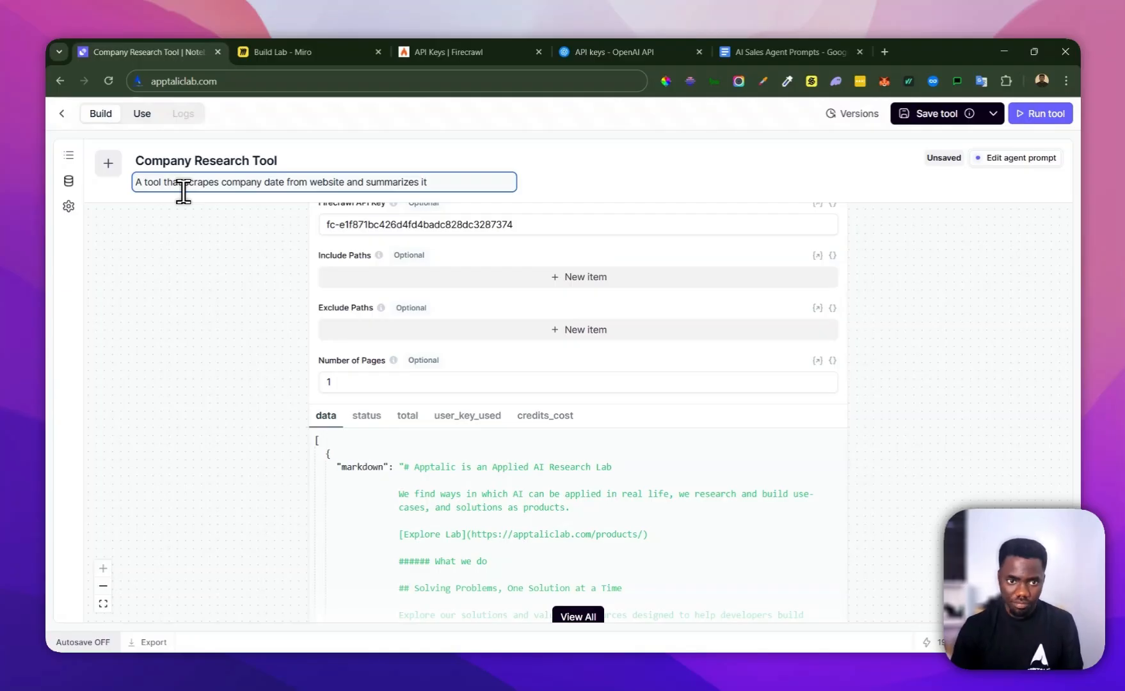
left_click(156, 311)
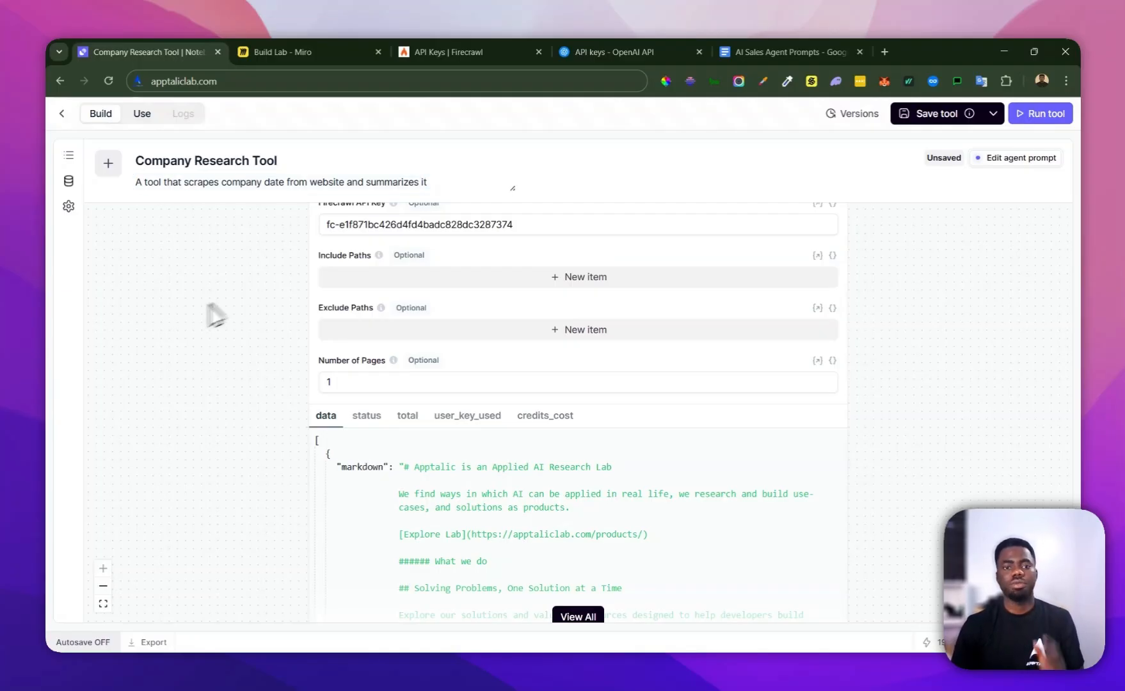
Save the titled company research tool, repeating the save if the first attempt does not go through
scroll(263, 330, "down", 1)
scroll(282, 344, "up", 4)
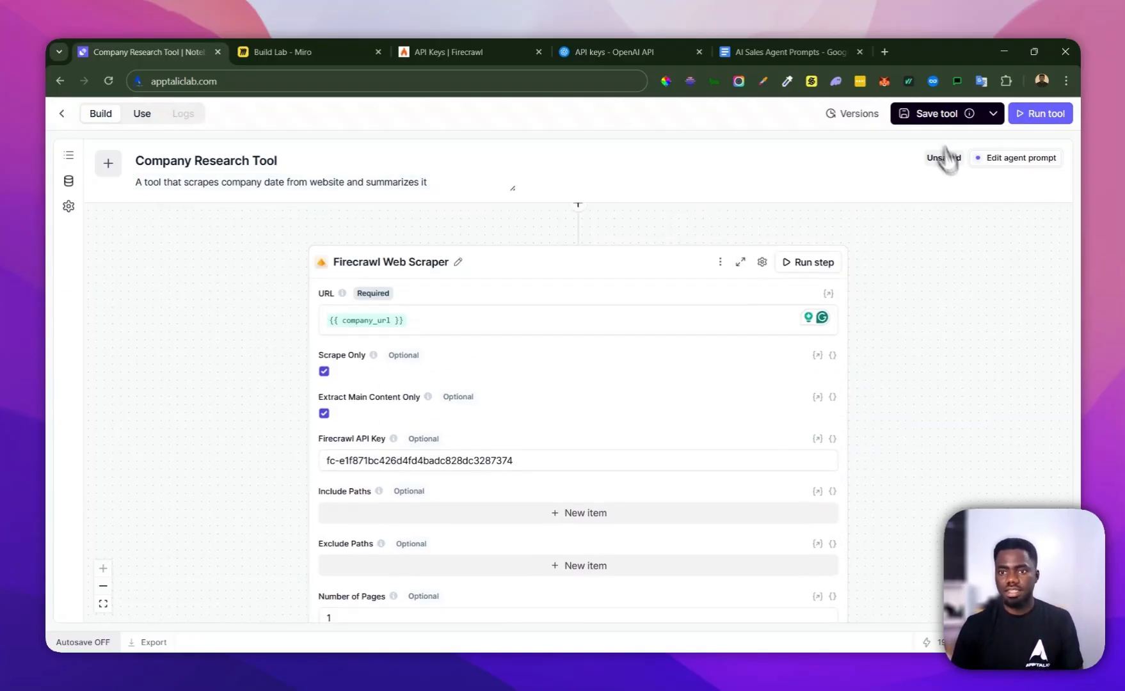
left_click(937, 113)
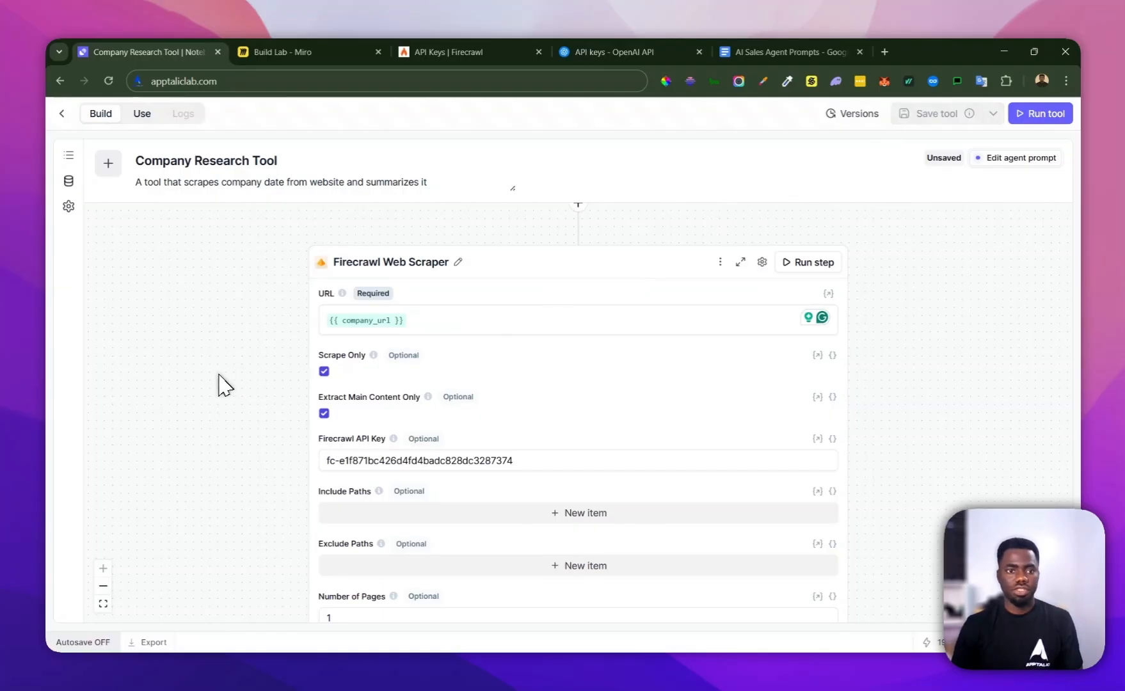
scroll(447, 371, "down", 10)
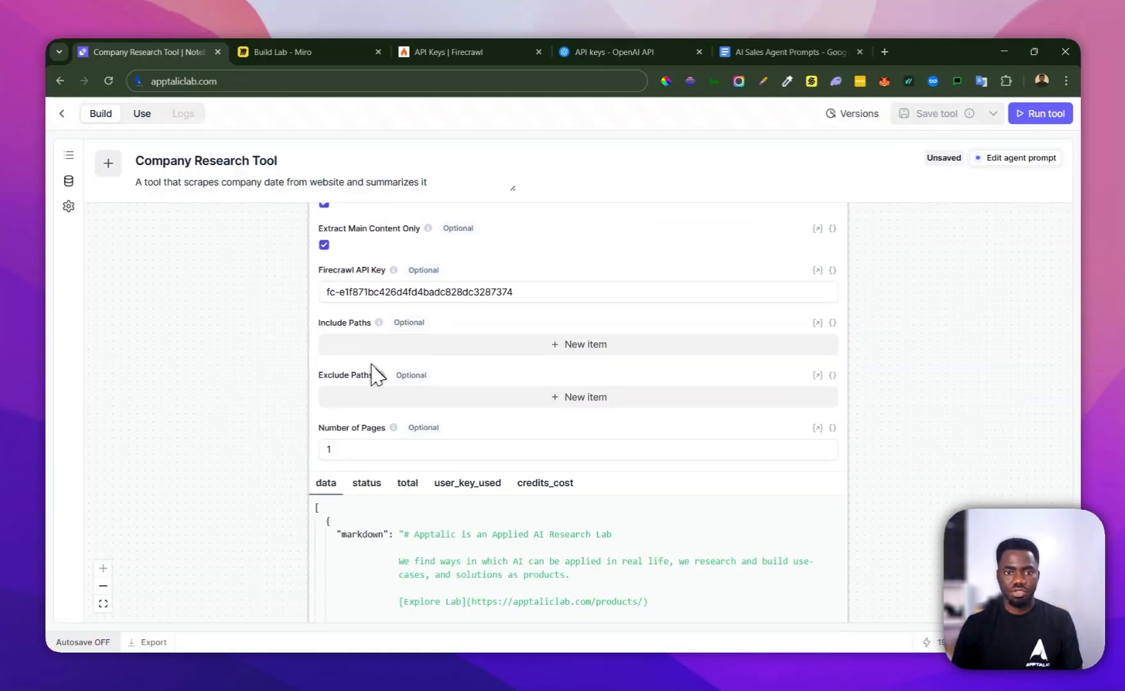
scroll(298, 356, "down", 7)
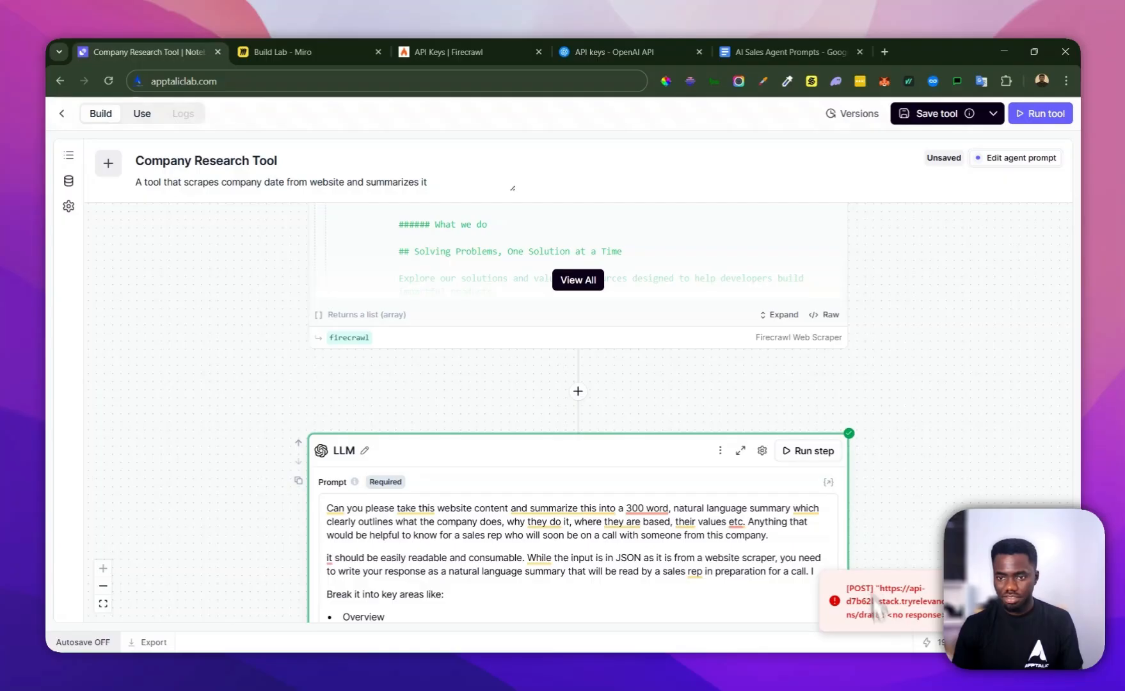
left_click(916, 118)
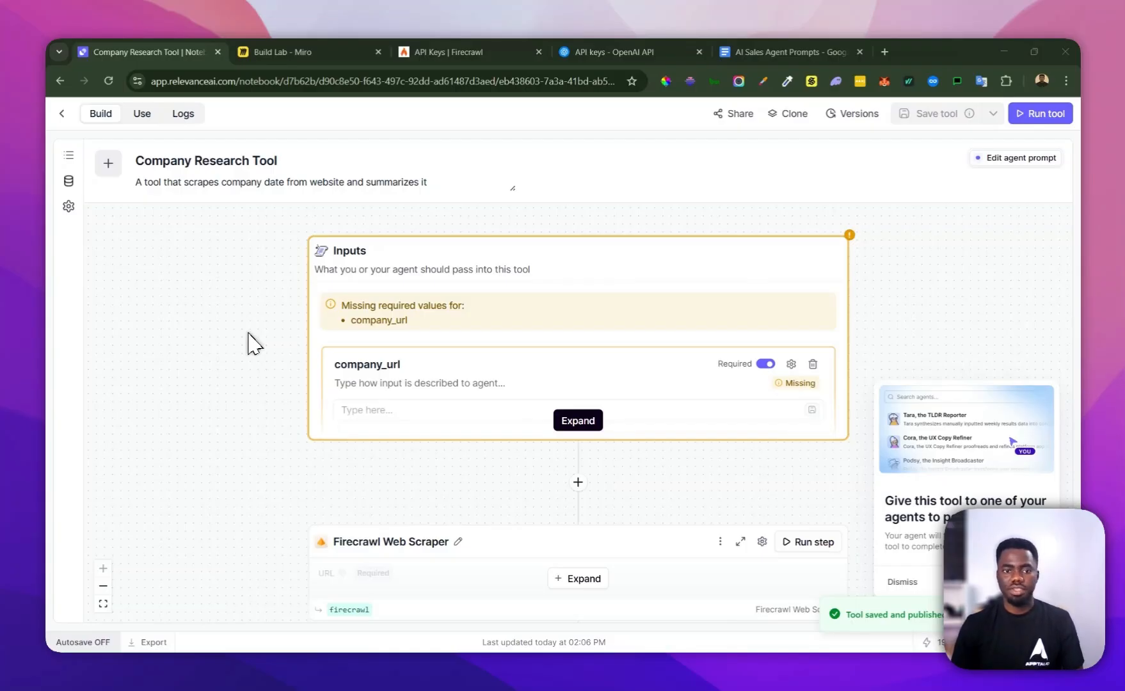
Switch to the Build Lab board in Miro
left_click(309, 53)
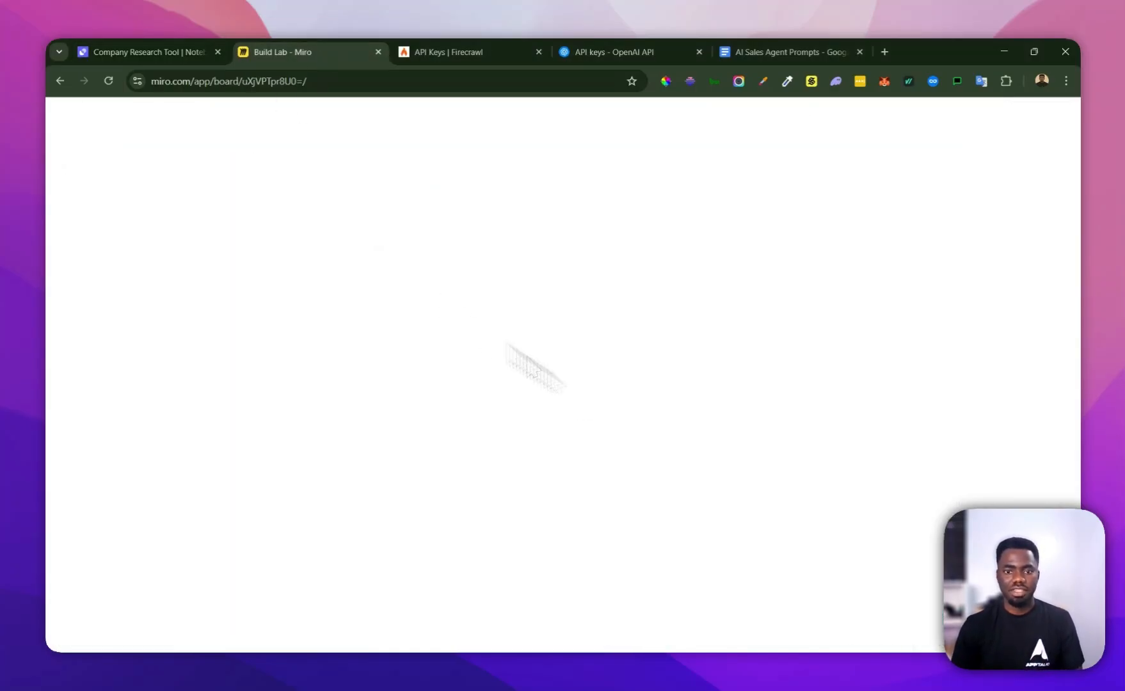